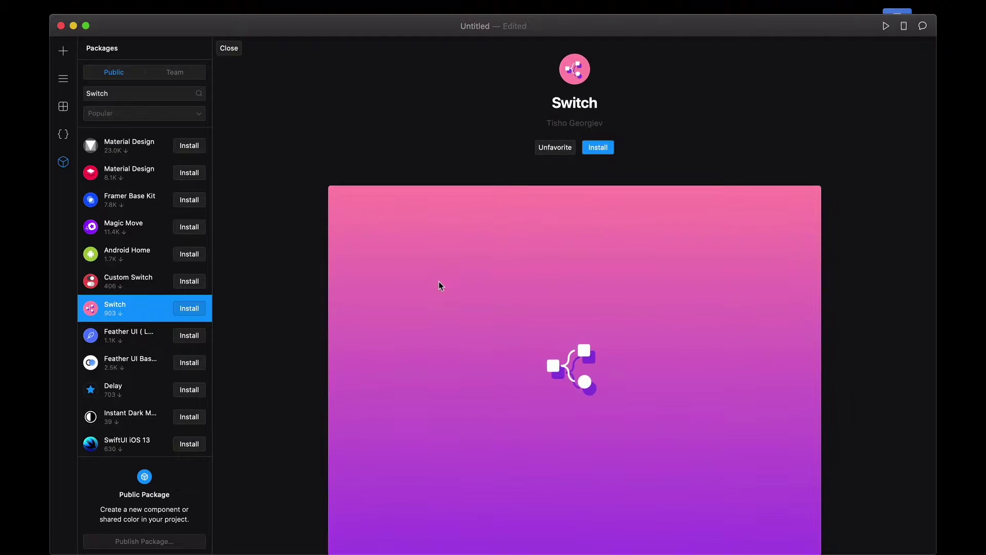
- Review the Switch package page's description, latest release notes and example prototypes from Bottom Sheet to Toggle
{"action": "scroll", "coordinate": [438, 286], "scroll_direction": "up", "scroll_amount": 1}
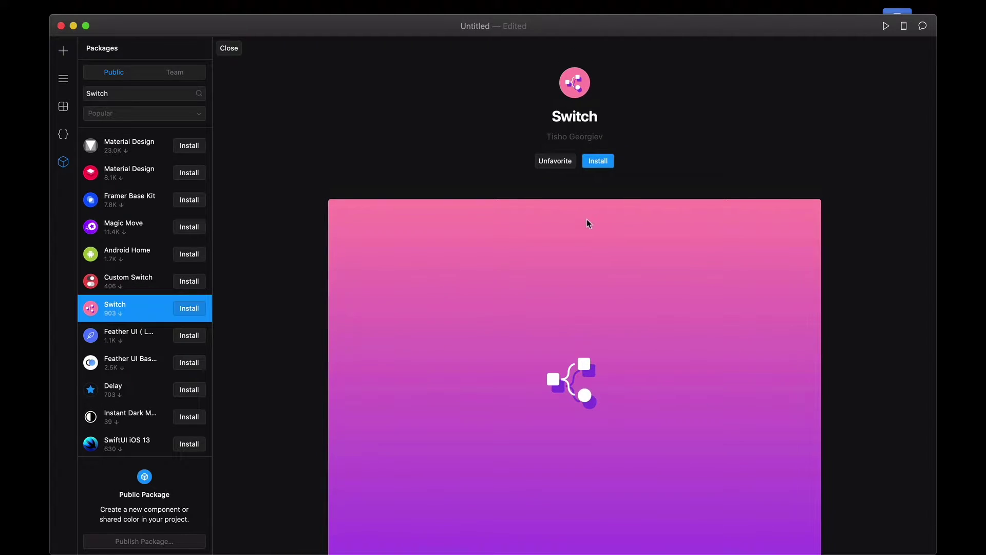
{"action": "scroll", "coordinate": [589, 194], "scroll_direction": "down", "scroll_amount": 10}
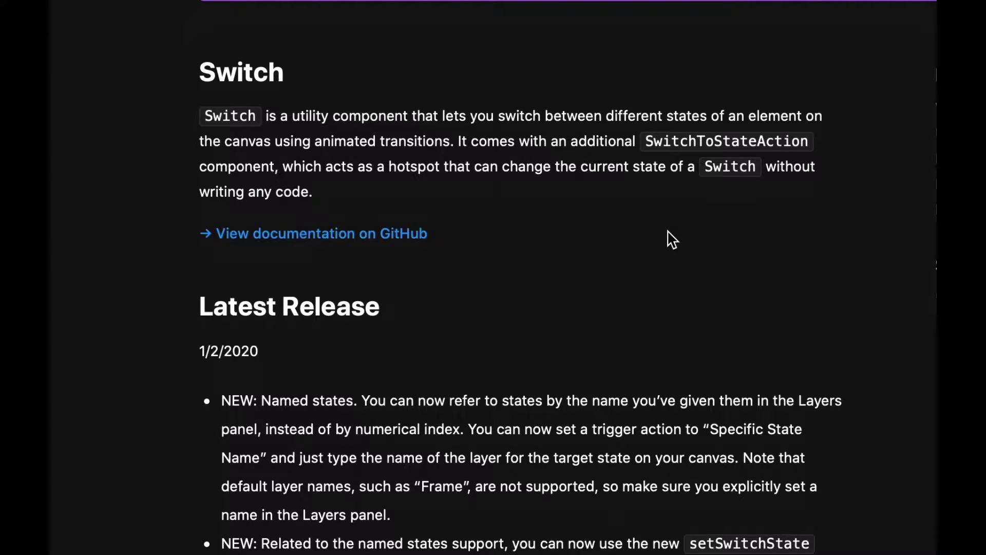
{"action": "triple_click", "coordinate": [302, 192]}
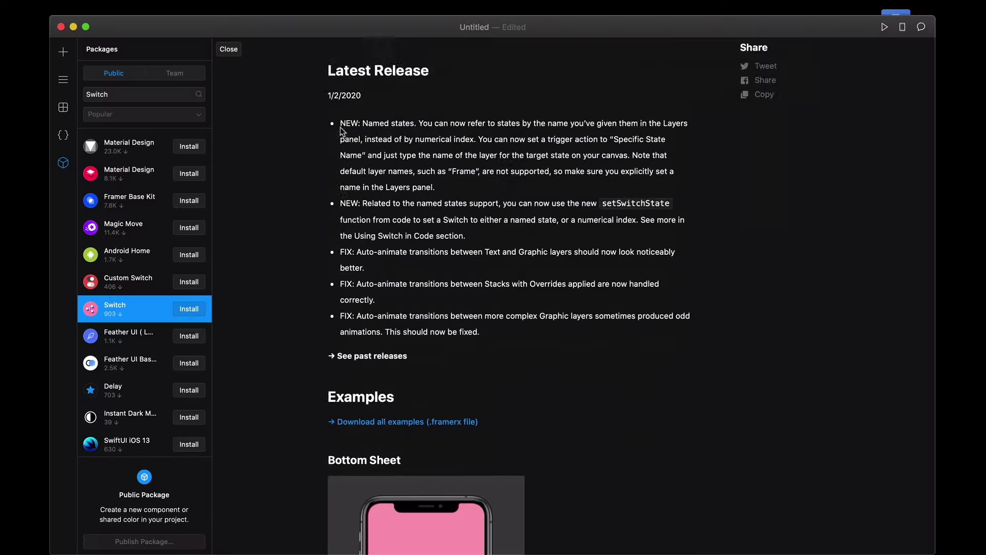
{"action": "scroll", "coordinate": [340, 127], "scroll_direction": "down", "scroll_amount": 15}
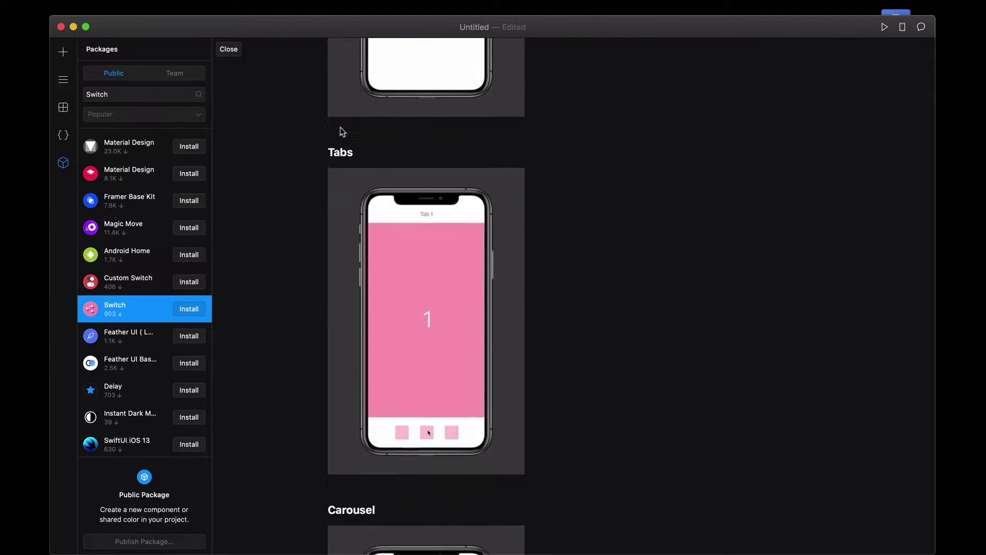
{"action": "scroll", "coordinate": [340, 127], "scroll_direction": "down", "scroll_amount": 15}
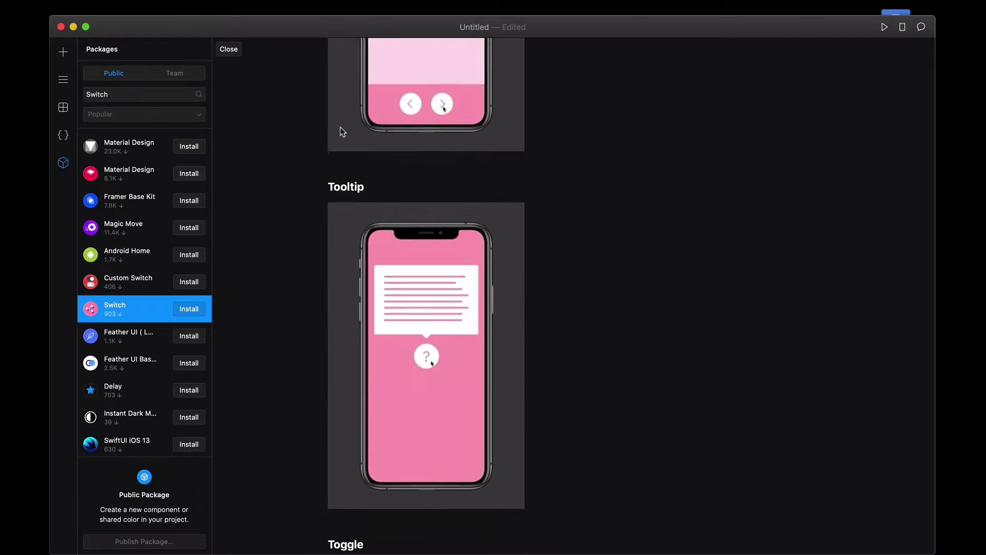
{"action": "scroll", "coordinate": [340, 128], "scroll_direction": "down", "scroll_amount": 10}
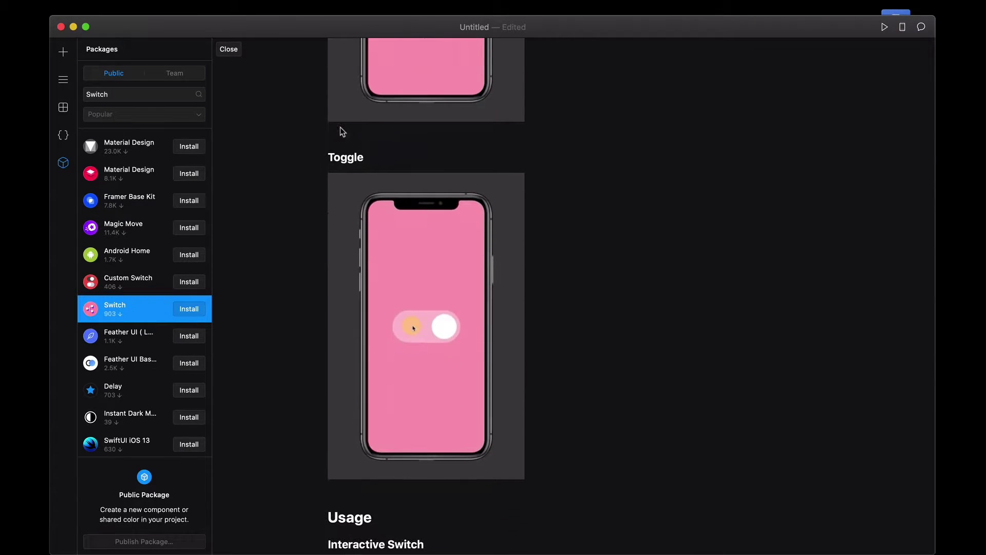
{"action": "scroll", "coordinate": [340, 128], "scroll_direction": "down", "scroll_amount": 15}
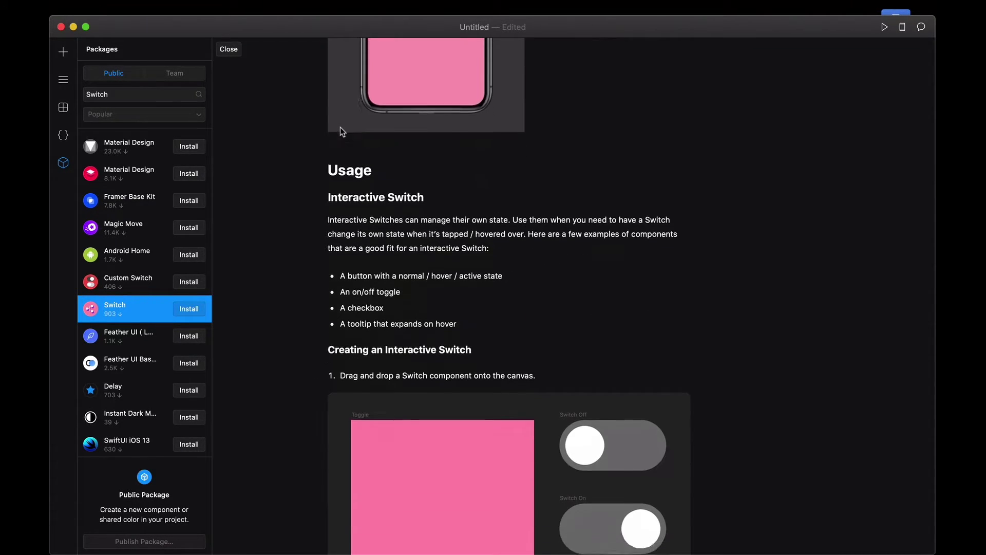
- Read the package's usage instructions for creating an interactive Switch and a controlled Switch
{"action": "scroll", "coordinate": [340, 131], "scroll_direction": "down", "scroll_amount": 5}
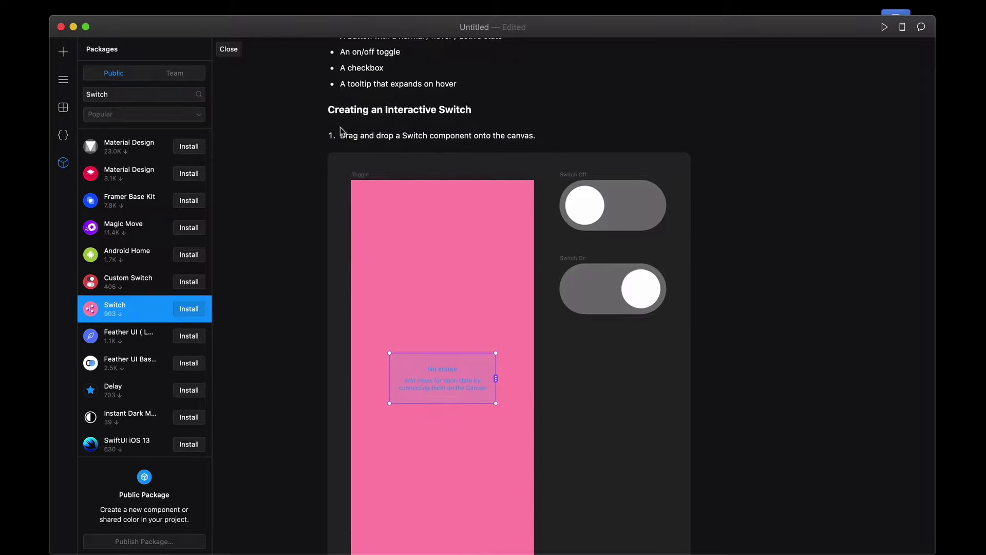
{"action": "scroll", "coordinate": [340, 131], "scroll_direction": "up", "scroll_amount": 5}
{"action": "scroll", "coordinate": [340, 131], "scroll_direction": "down", "scroll_amount": 20}
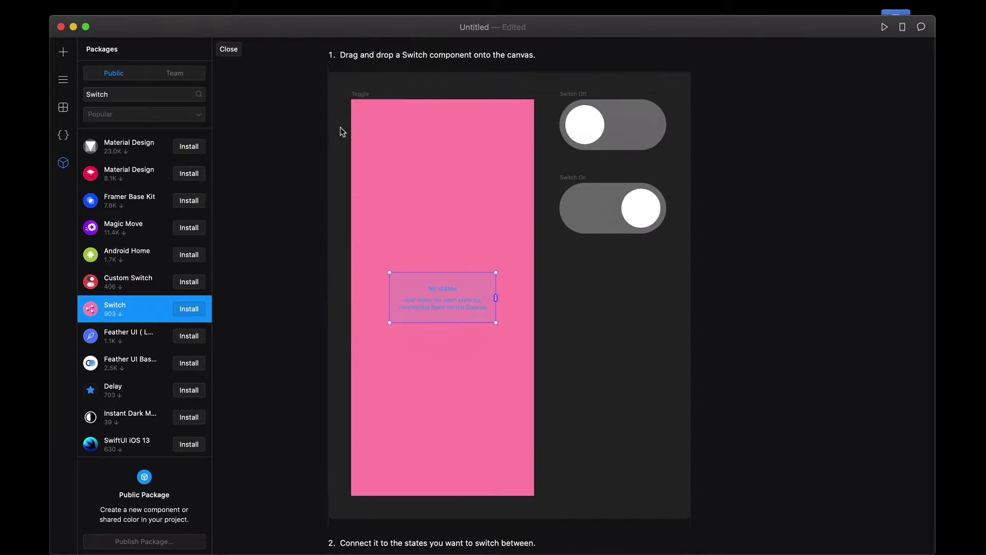
{"action": "scroll", "coordinate": [339, 127], "scroll_direction": "down", "scroll_amount": 15}
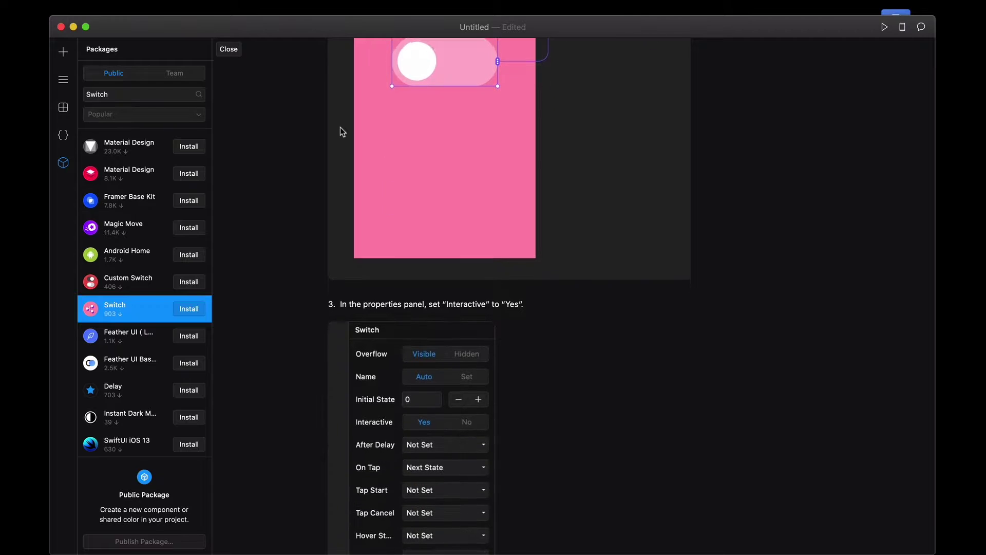
{"action": "scroll", "coordinate": [340, 127], "scroll_direction": "down", "scroll_amount": 8}
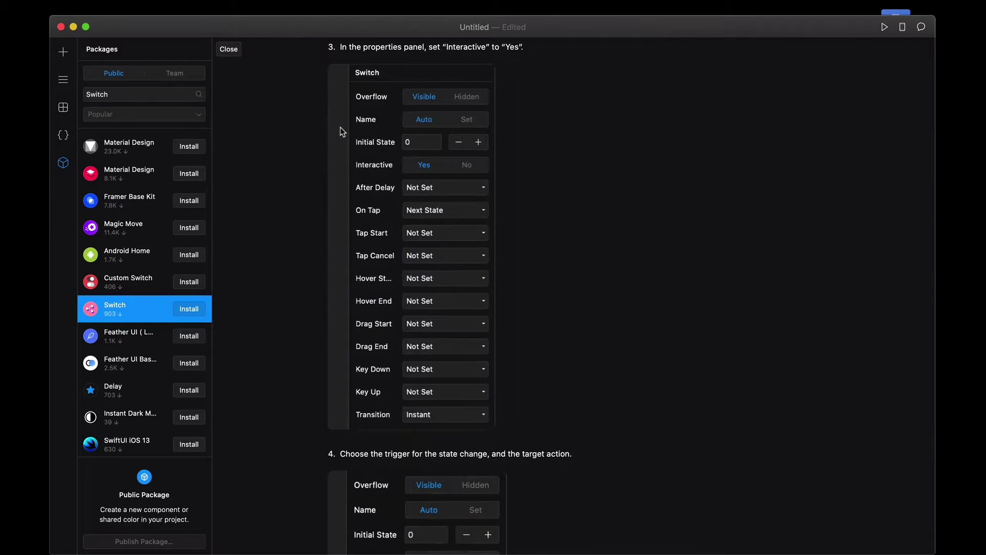
{"action": "scroll", "coordinate": [340, 131], "scroll_direction": "down", "scroll_amount": 20}
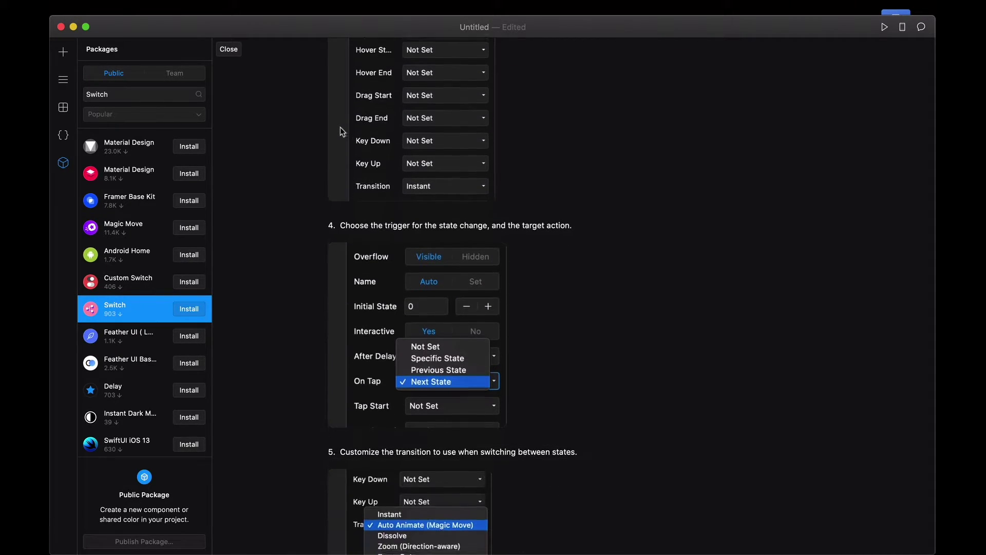
{"action": "scroll", "coordinate": [340, 127], "scroll_direction": "down", "scroll_amount": 19}
{"action": "scroll", "coordinate": [340, 128], "scroll_direction": "up", "scroll_amount": 20}
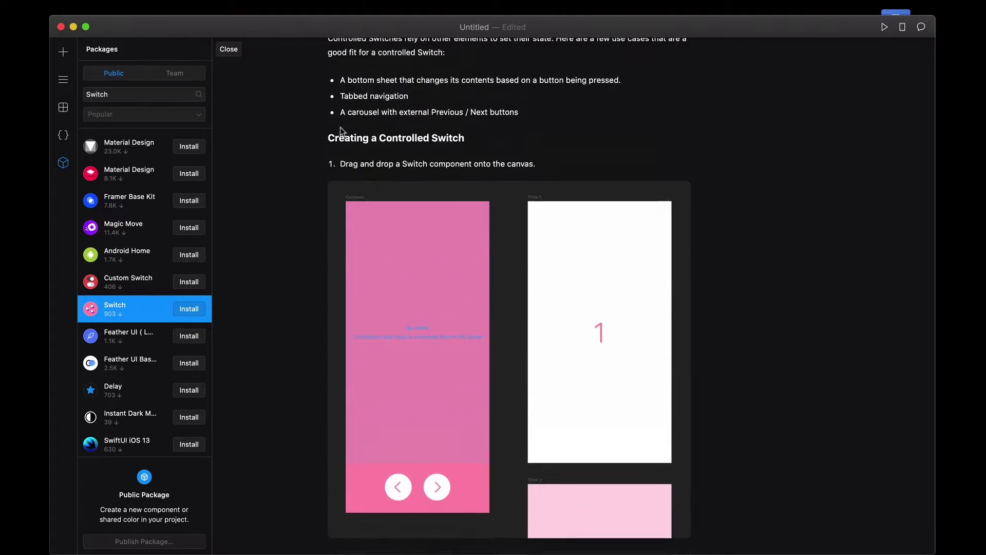
{"action": "scroll", "coordinate": [340, 127], "scroll_direction": "up", "scroll_amount": 13}
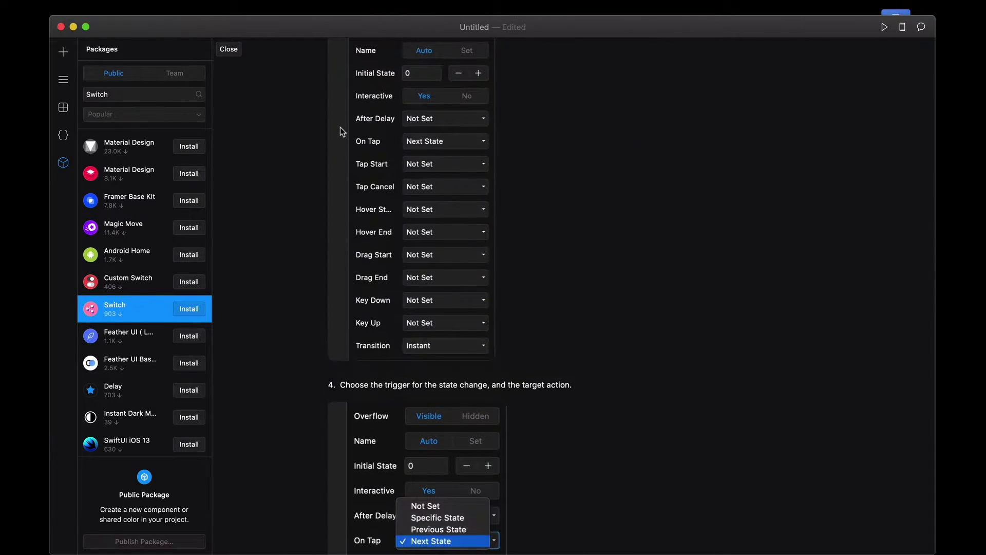
{"action": "scroll", "coordinate": [340, 128], "scroll_direction": "down", "scroll_amount": 6}
{"action": "scroll", "coordinate": [340, 127], "scroll_direction": "down", "scroll_amount": 20}
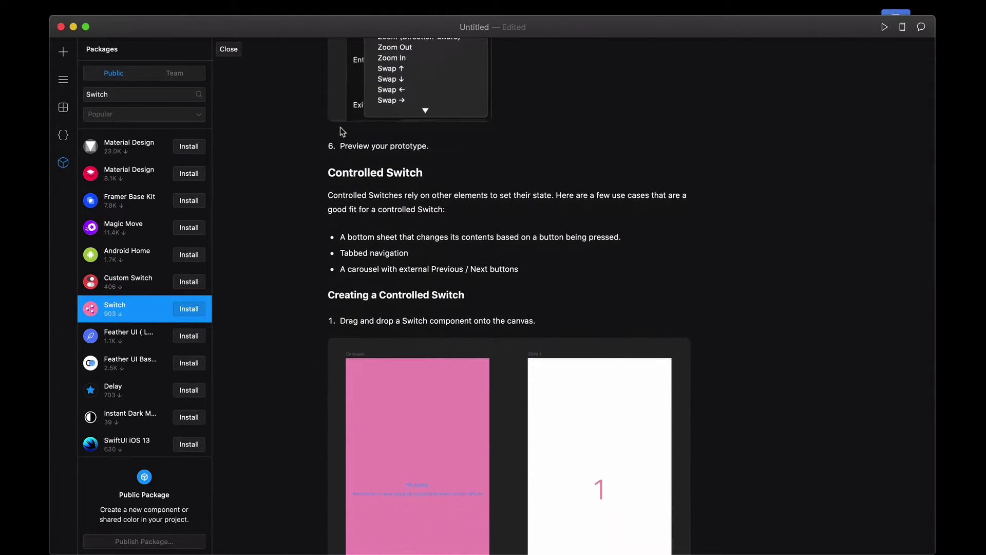
{"action": "scroll", "coordinate": [340, 127], "scroll_direction": "down", "scroll_amount": 20}
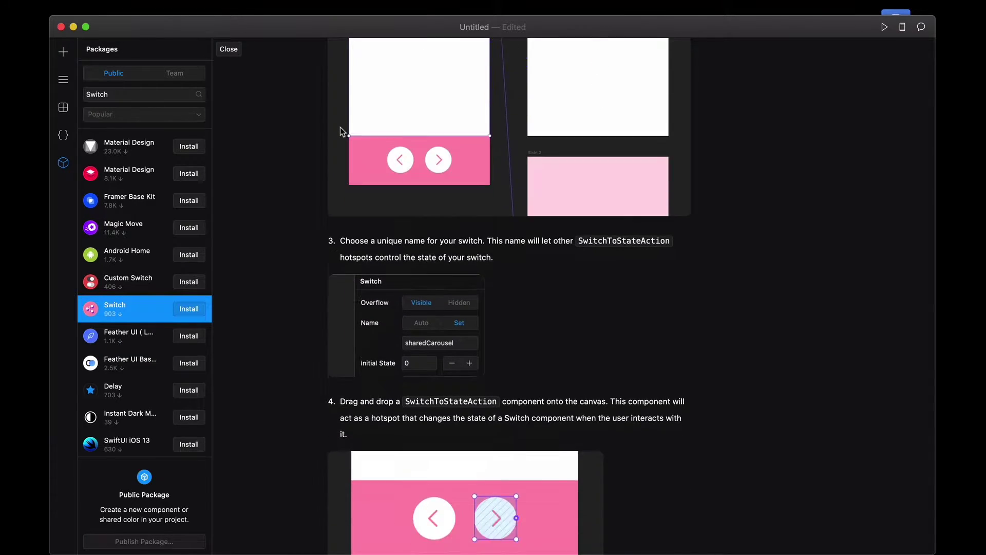
- Install the Switch package and expand it in the project's components to list its contents
{"action": "scroll", "coordinate": [342, 132], "scroll_direction": "up", "scroll_amount": 20}
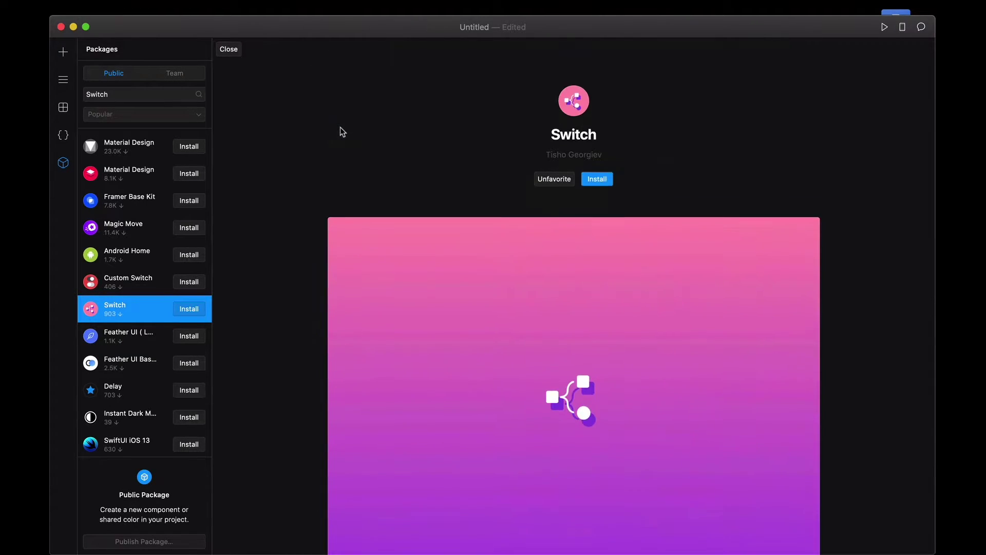
{"action": "left_click", "coordinate": [608, 164]}
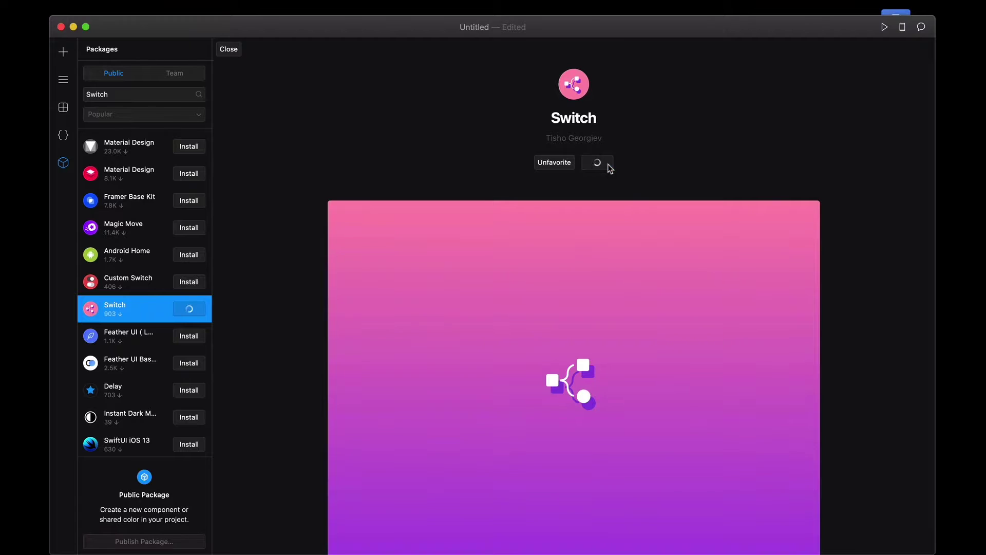
{"action": "left_click", "coordinate": [65, 109]}
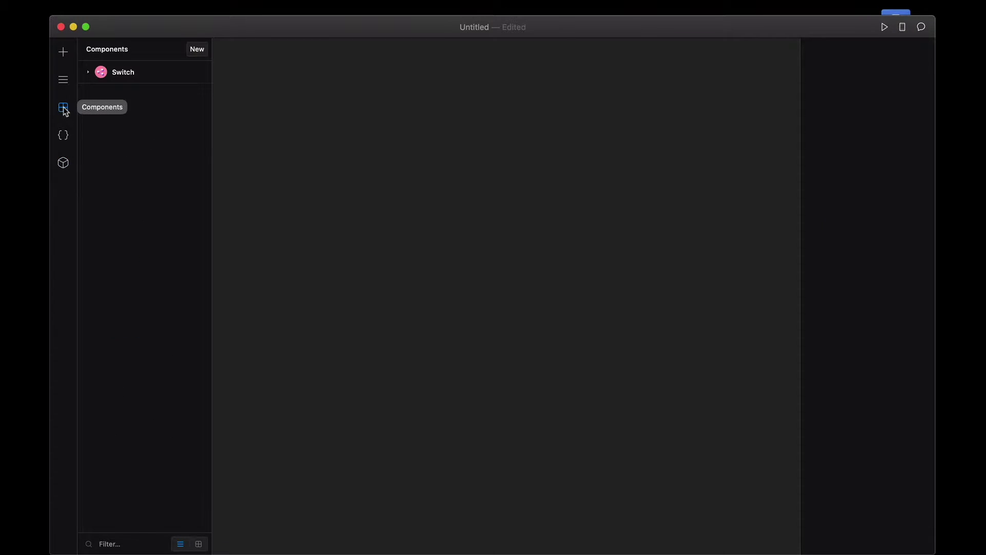
{"action": "left_click", "coordinate": [98, 79]}
{"action": "left_click", "coordinate": [97, 79]}
{"action": "left_click", "coordinate": [100, 82]}
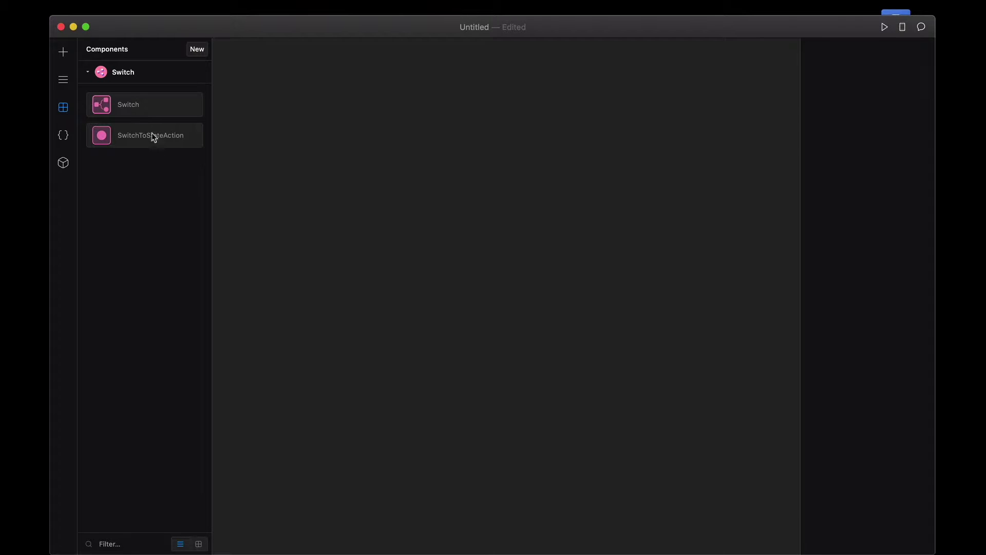
- View the installed Switch package in the store and read how its SwitchToStateAction component acts as a hotspot
{"action": "right_click", "coordinate": [137, 75]}
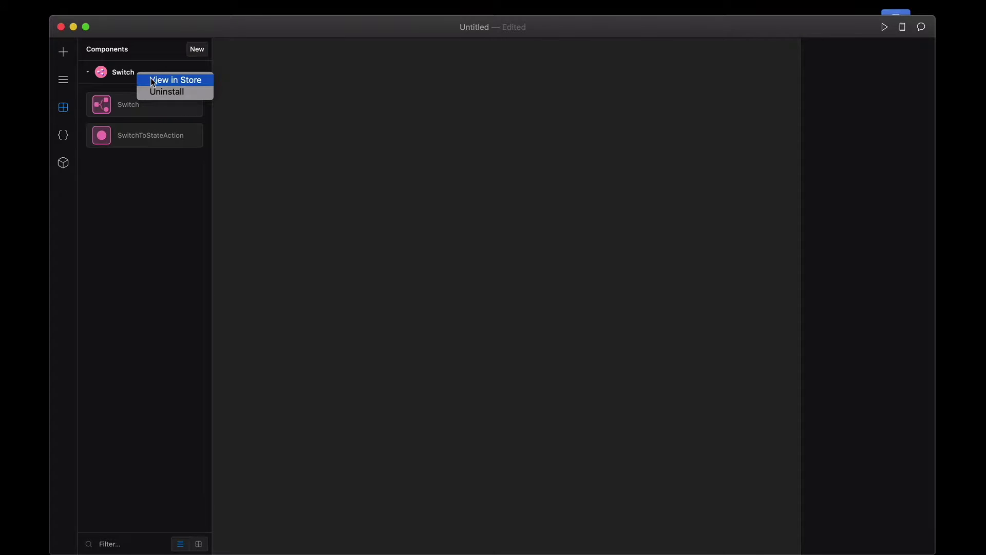
{"action": "left_click", "coordinate": [151, 80]}
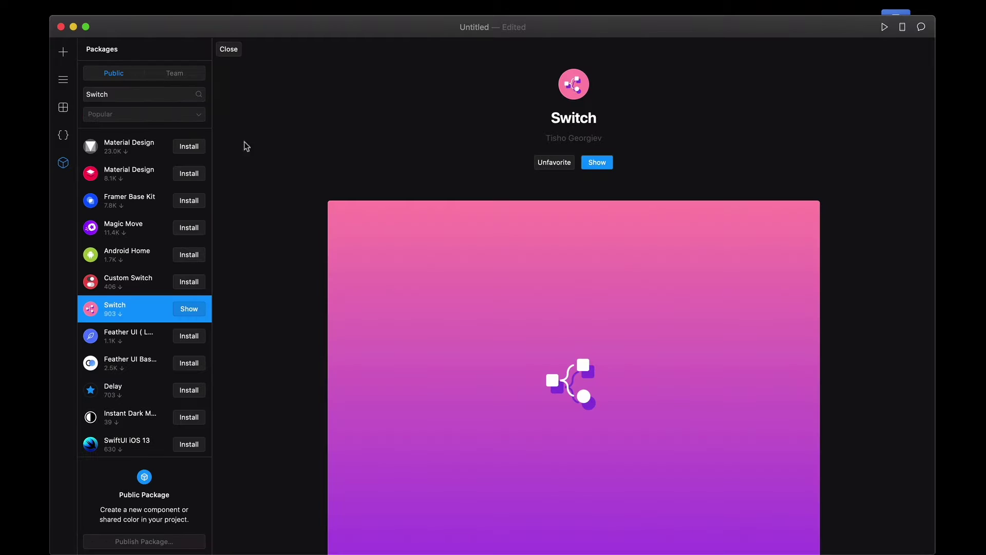
{"action": "scroll", "coordinate": [345, 206], "scroll_direction": "down", "scroll_amount": 6}
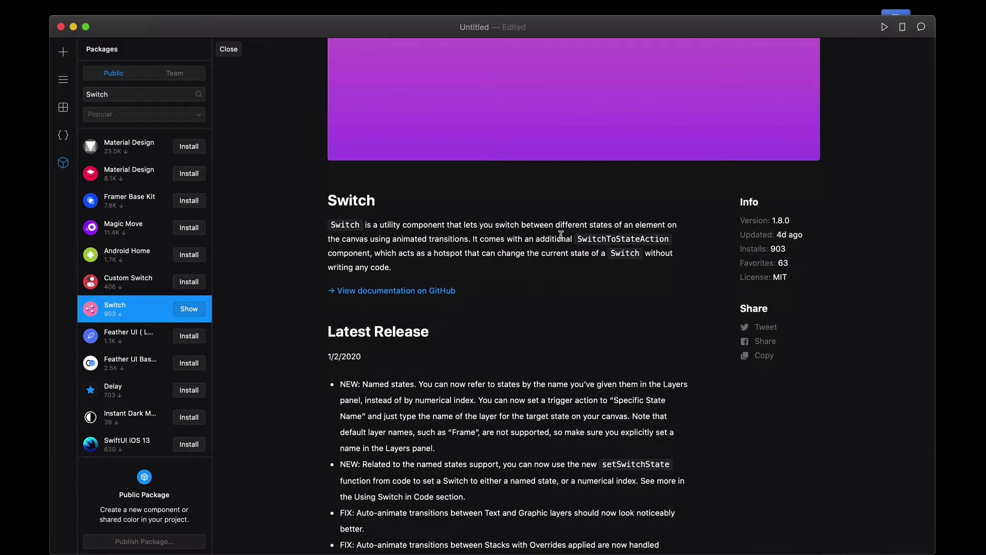
{"action": "double_click", "coordinate": [585, 238]}
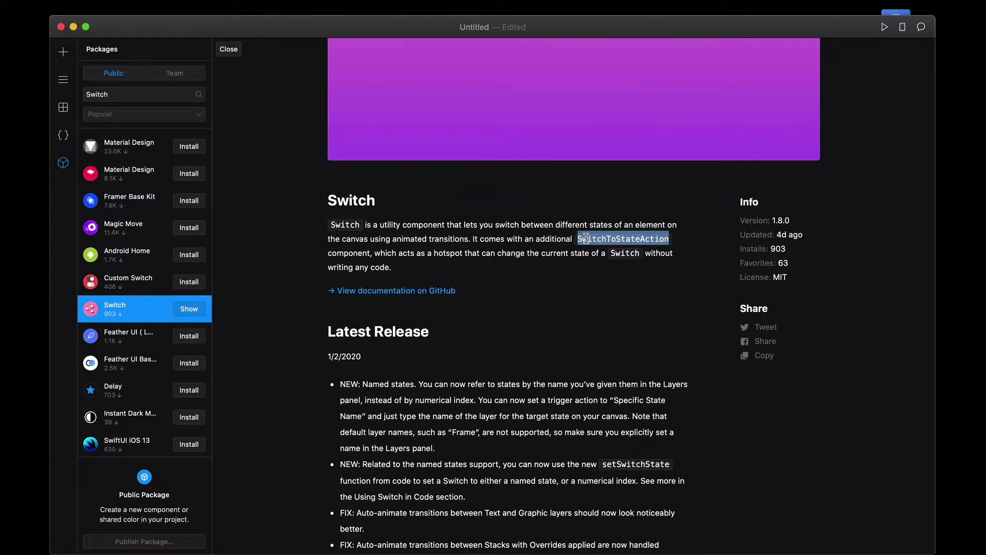
{"action": "double_click", "coordinate": [442, 251]}
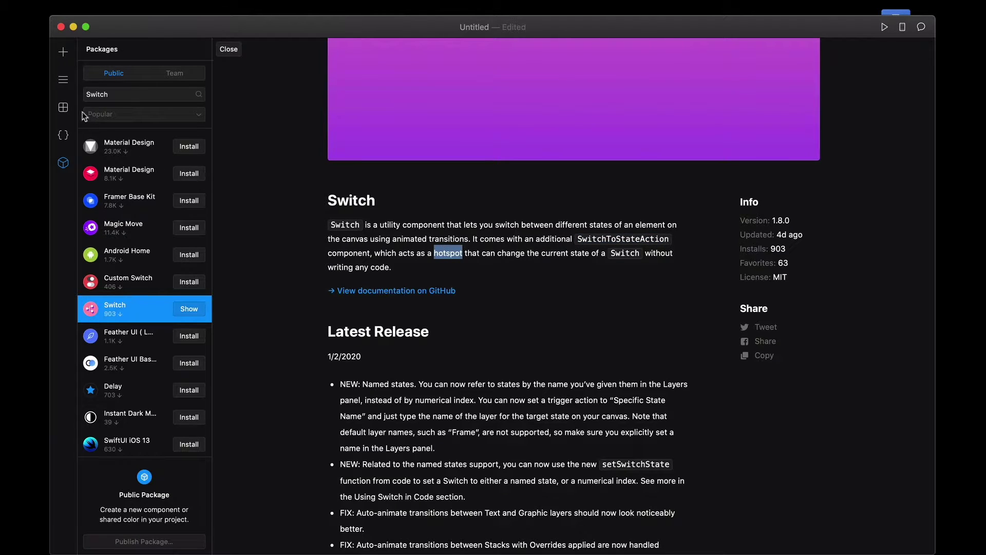
- Return to the project's components and add an Apple iPhone 8 frame to the canvas
{"action": "left_click", "coordinate": [64, 81]}
{"action": "left_click", "coordinate": [66, 106]}
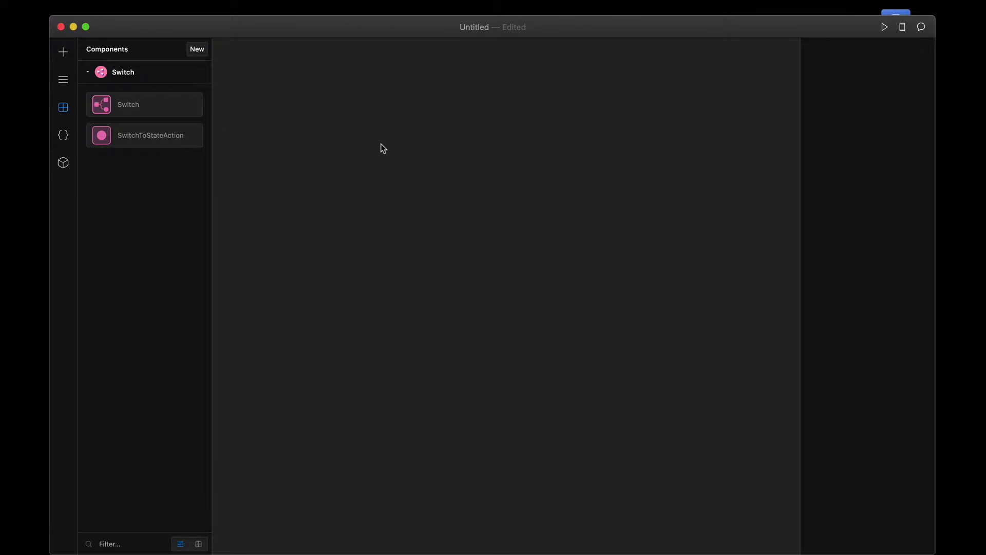
{"action": "key", "text": "f"}
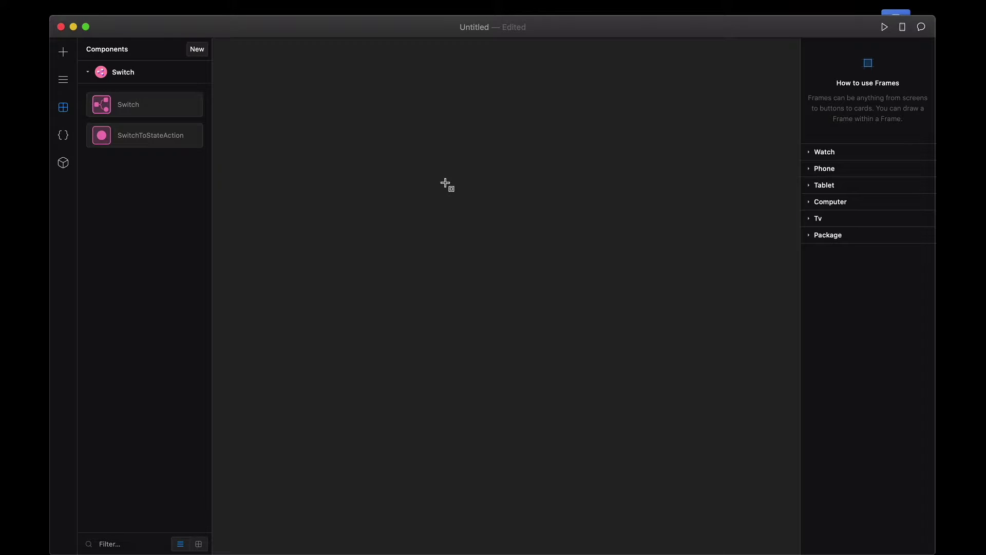
{"action": "left_click", "coordinate": [831, 172]}
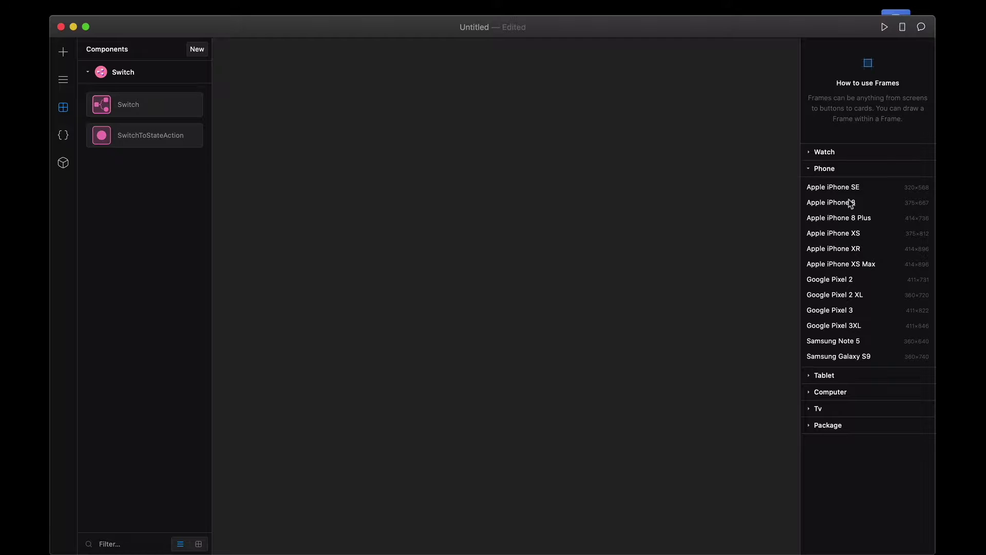
{"action": "left_click", "coordinate": [850, 201]}
- Open the prototype preview window and arrange it beside the iPhone 8 frame so both are fully visible
{"action": "key", "text": "super+p"}
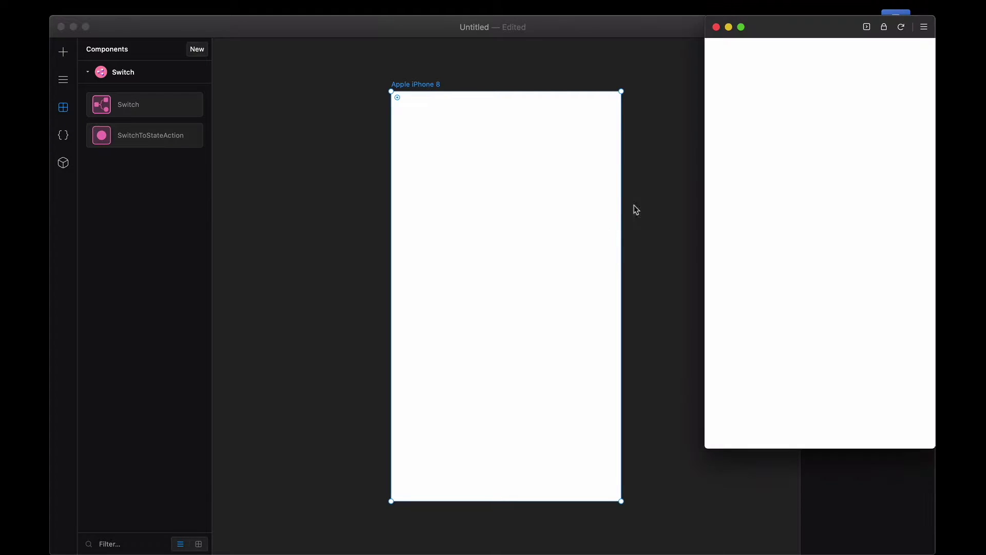
{"action": "left_click_drag", "start_coordinate": [818, 35], "coordinate": [727, 99]}
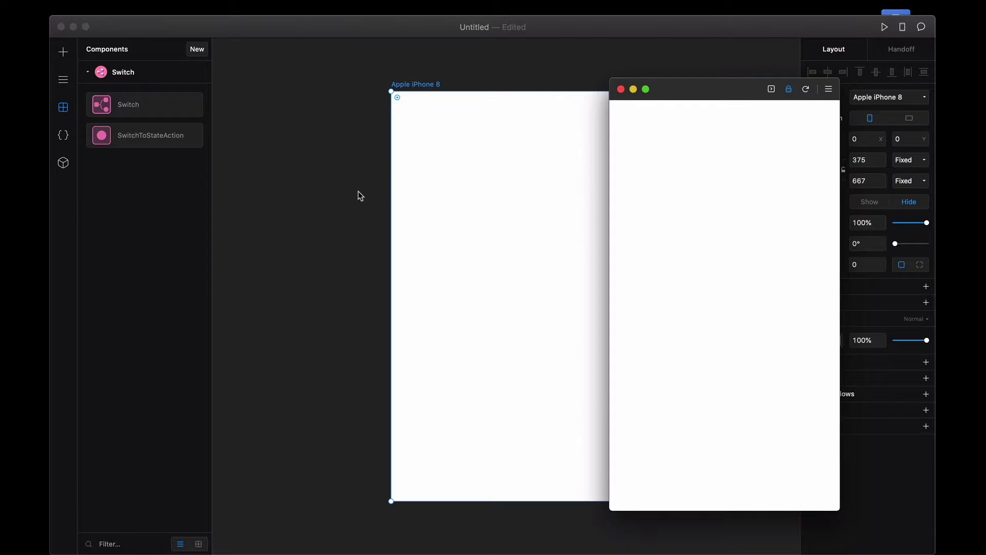
{"action": "scroll", "coordinate": [359, 196], "scroll_direction": "right", "scroll_amount": 5}
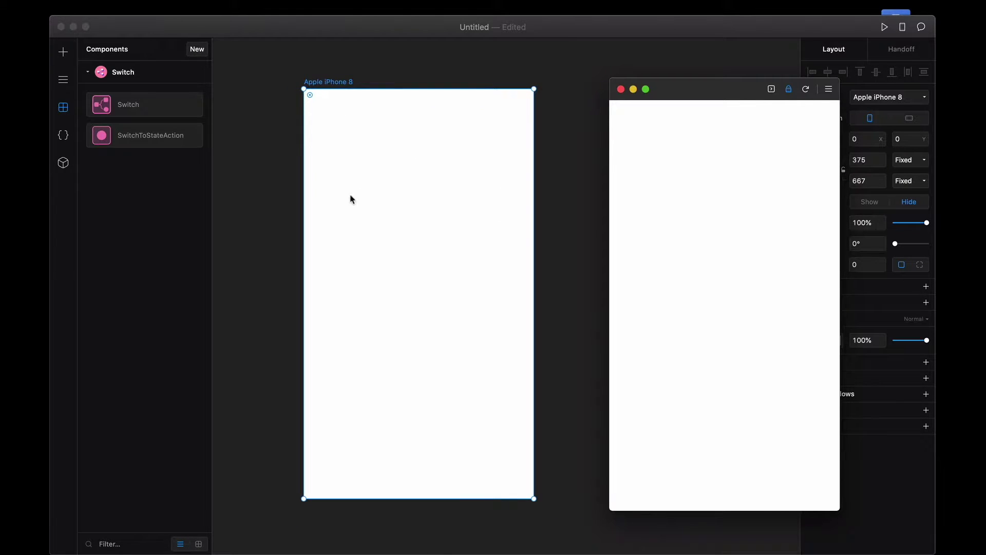
{"action": "scroll", "coordinate": [326, 198], "scroll_direction": "right", "scroll_amount": 3}
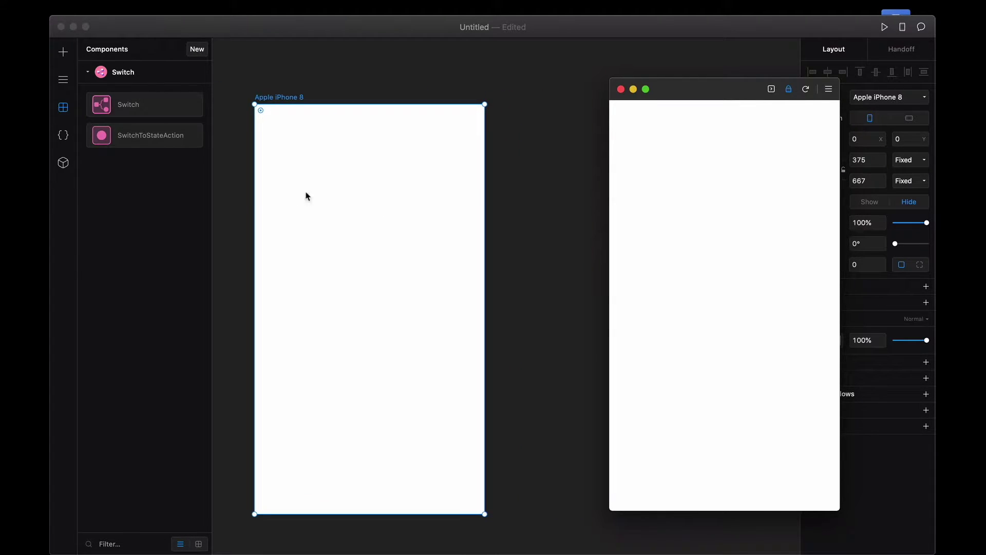
- Draw two frames inside the iPhone 8 screen: one about 226 × 351 in the upper part and one about 281 × 90 near the bottom
{"action": "left_click", "coordinate": [278, 191]}
{"action": "key", "text": "f"}
{"action": "mouse_move", "coordinate": [301, 164]}
{"action": "left_mouse_down"}
{"action": "mouse_move", "coordinate": [381, 350]}
{"action": "mouse_move", "coordinate": [434, 361]}
{"action": "mouse_move", "coordinate": [440, 380]}
{"action": "left_mouse_up"}
{"action": "left_click_drag", "start_coordinate": [403, 312], "coordinate": [410, 306]}
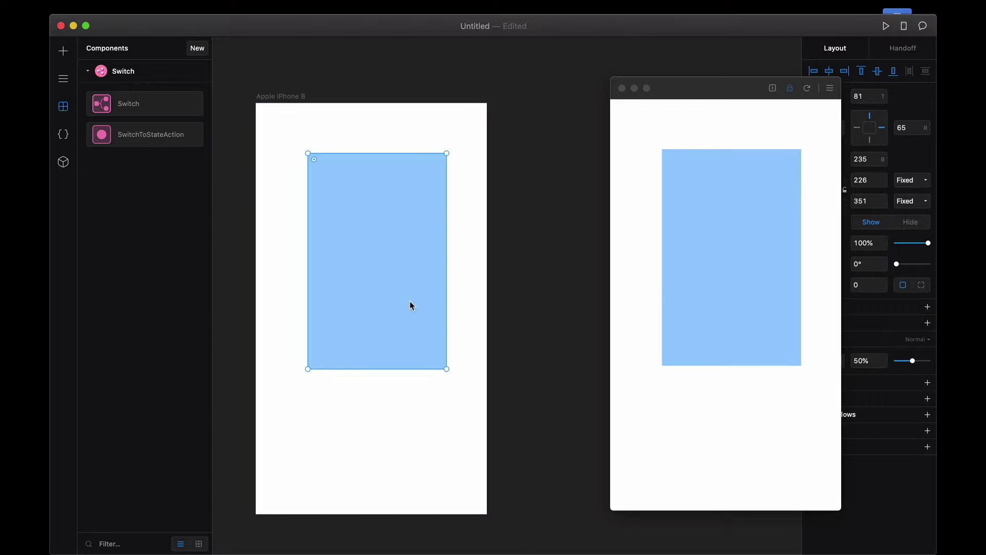
{"action": "key", "text": "f"}
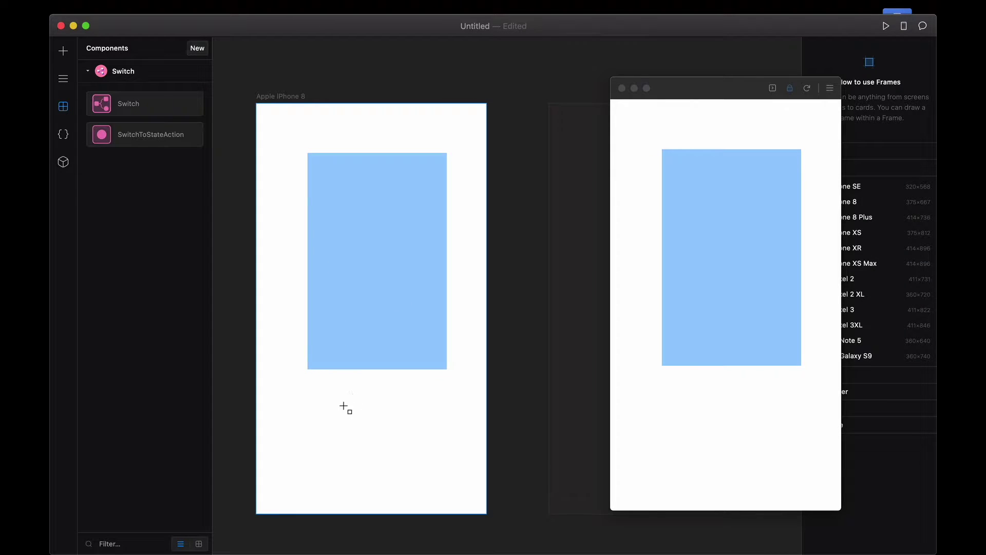
{"action": "left_click_drag", "start_coordinate": [287, 420], "coordinate": [460, 475]}
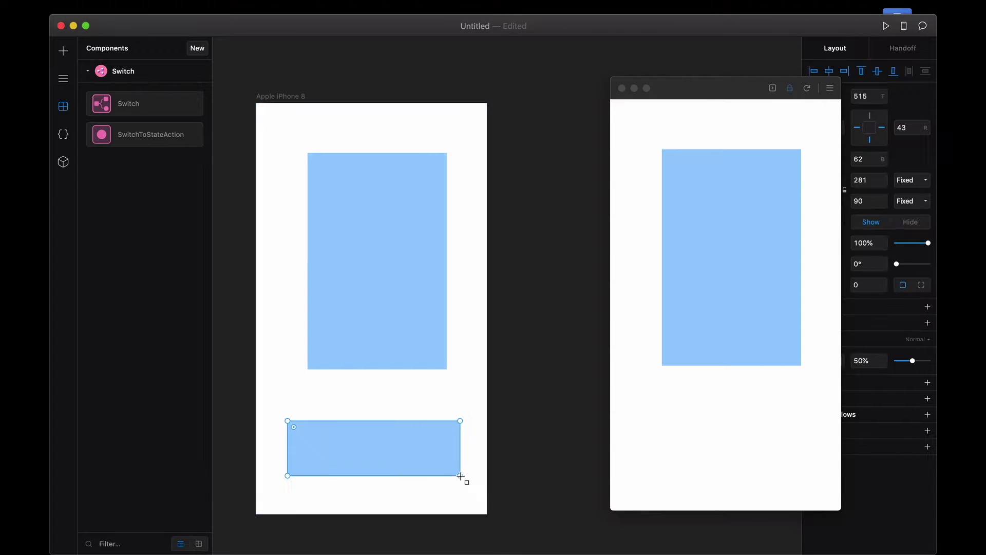
- Shape the lower frame into a pill about 70 high with a radius of about 42, and label it "Press me" in its centre
{"action": "left_click_drag", "start_coordinate": [293, 427], "coordinate": [316, 445]}
{"action": "left_click_drag", "start_coordinate": [349, 475], "coordinate": [348, 462]}
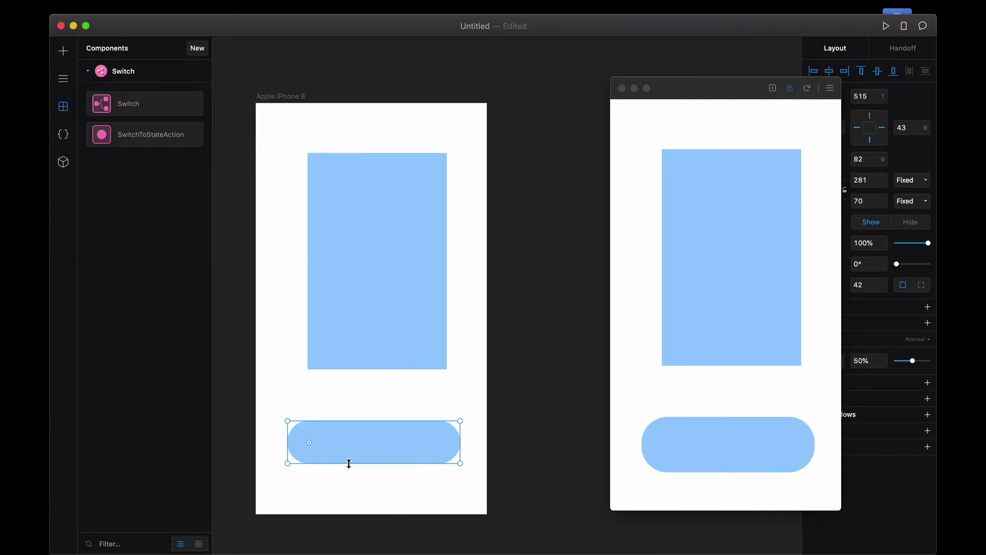
{"action": "left_click", "coordinate": [356, 444]}
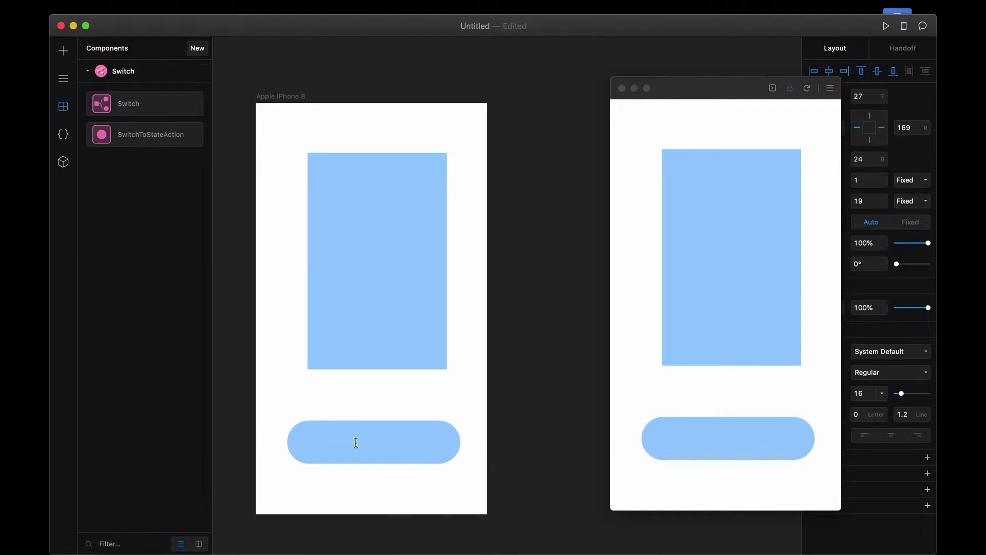
{"action": "type", "text": "Press me"}
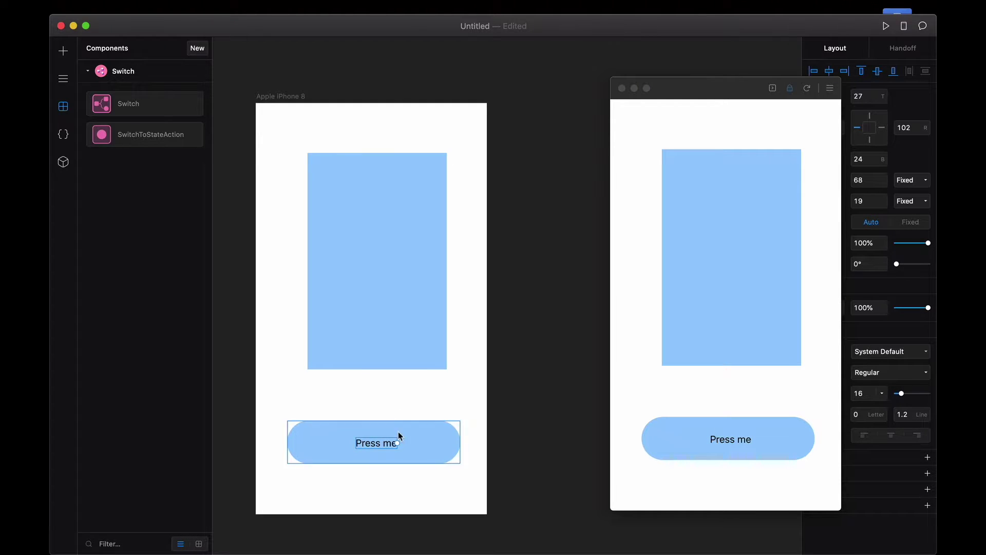
{"action": "left_click_drag", "start_coordinate": [378, 443], "coordinate": [374, 443]}
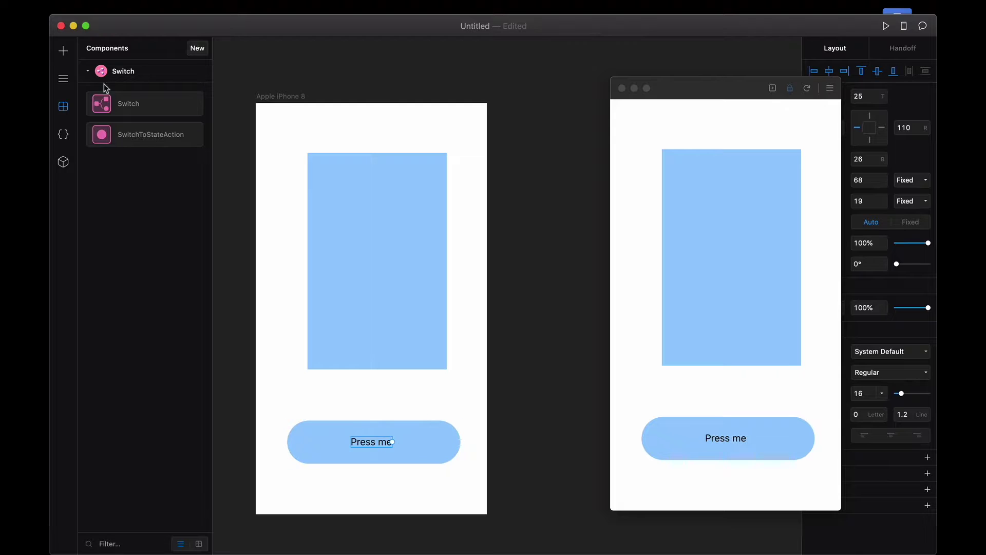
- Place a SwitchToStateAction component and a Switch component on the canvas beside the iPhone 8 frame
{"action": "left_click_drag", "start_coordinate": [126, 136], "coordinate": [547, 437]}
{"action": "scroll", "coordinate": [570, 450], "scroll_direction": "down", "scroll_amount": 2}
{"action": "scroll", "coordinate": [570, 450], "scroll_direction": "up", "scroll_amount": 3}
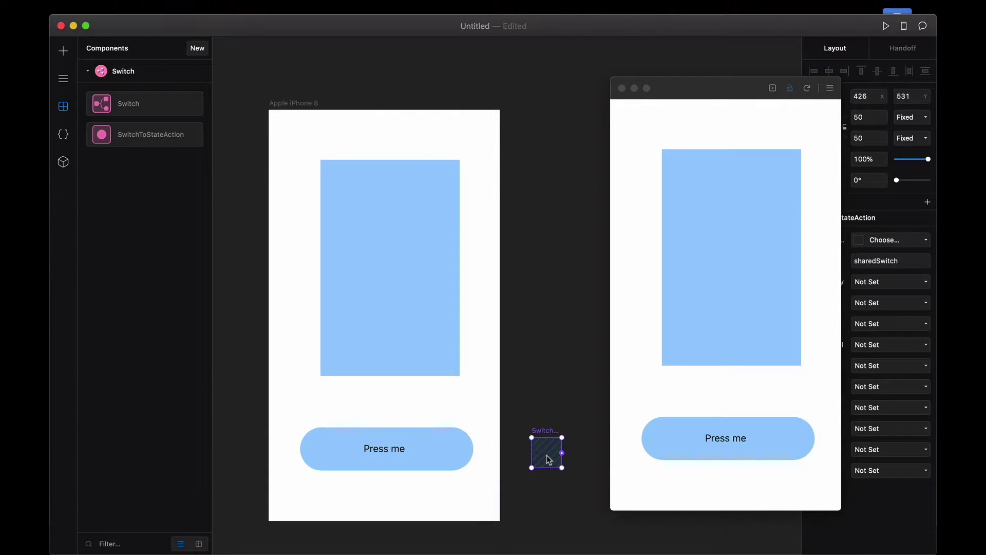
{"action": "left_click_drag", "start_coordinate": [129, 103], "coordinate": [548, 224]}
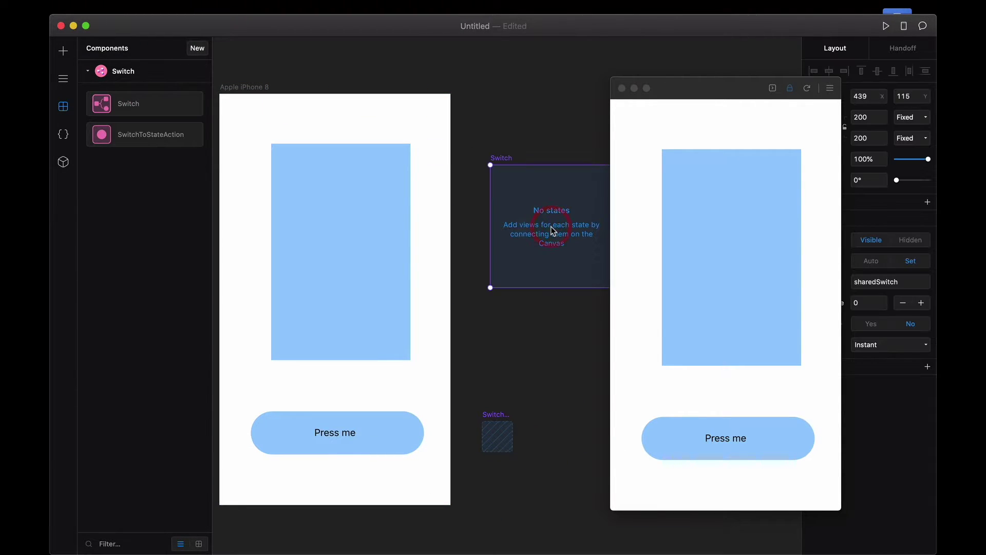
- Move the upper blue frame out of the iPhone screen and put the Switch component in its place, sized about 272 × 351
{"action": "scroll", "coordinate": [550, 229], "scroll_direction": "right", "scroll_amount": 3}
{"action": "scroll", "coordinate": [550, 229], "scroll_direction": "down", "scroll_amount": 2}
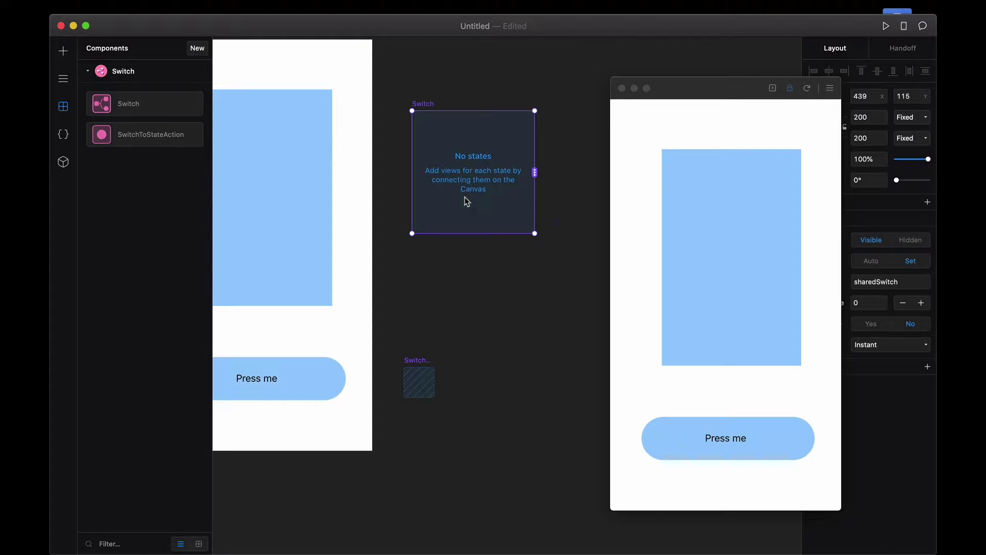
{"action": "scroll", "coordinate": [464, 197], "scroll_direction": "down", "scroll_amount": 1}
{"action": "scroll", "coordinate": [464, 196], "scroll_direction": "left", "scroll_amount": 1}
{"action": "scroll", "coordinate": [467, 214], "scroll_direction": "down", "scroll_amount": 3}
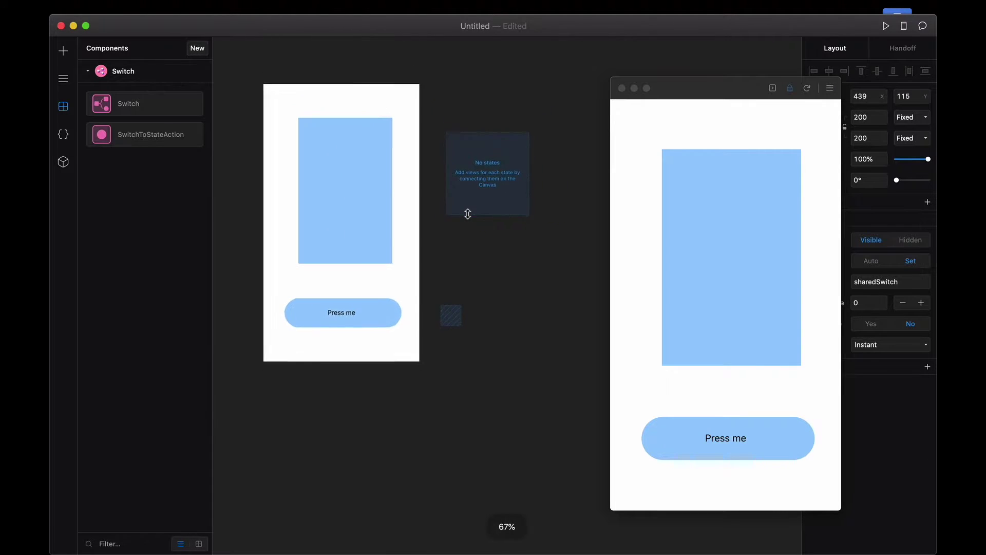
{"action": "left_click", "coordinate": [467, 214]}
{"action": "scroll", "coordinate": [467, 214], "scroll_direction": "down", "scroll_amount": 1}
{"action": "scroll", "coordinate": [467, 214], "scroll_direction": "right", "scroll_amount": 1}
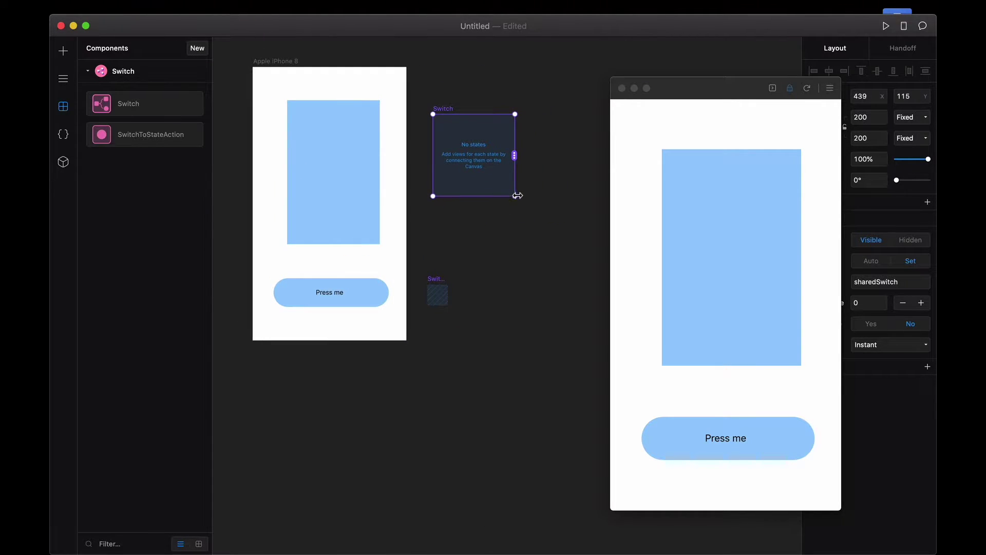
{"action": "left_click_drag", "start_coordinate": [514, 198], "coordinate": [522, 229]}
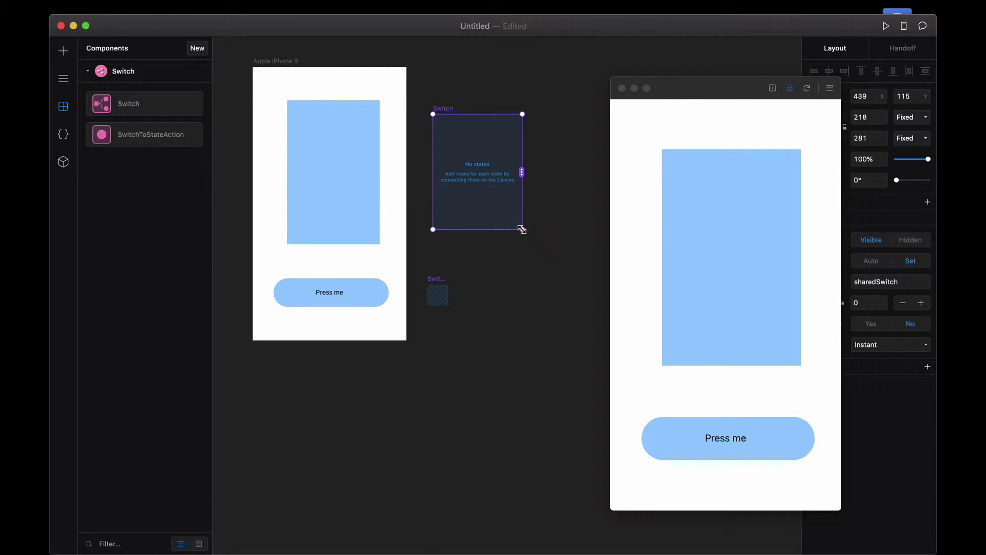
{"action": "left_click_drag", "start_coordinate": [319, 183], "coordinate": [556, 183]}
{"action": "left_click_drag", "start_coordinate": [476, 179], "coordinate": [334, 181]}
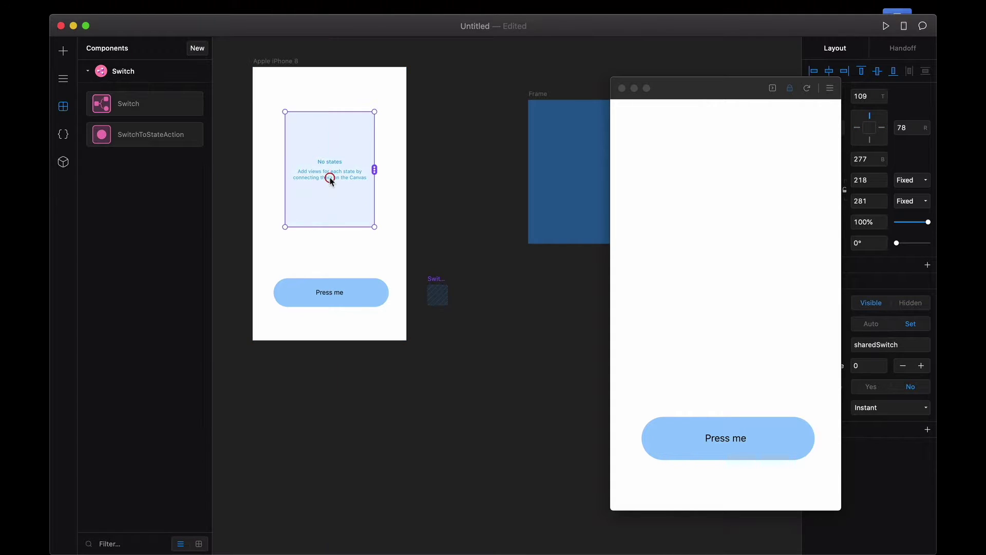
{"action": "left_click_drag", "start_coordinate": [375, 225], "coordinate": [378, 242]}
- Position the loose blue frame beside the iPhone, resize it to about 254 × 366 and round its corners to about 22
{"action": "left_click_drag", "start_coordinate": [546, 193], "coordinate": [457, 203]}
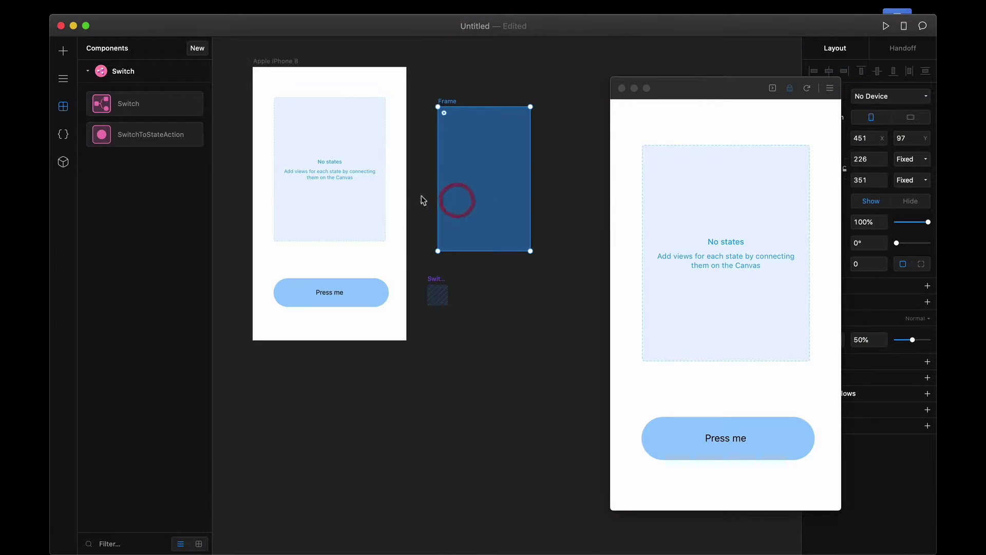
{"action": "left_click", "coordinate": [384, 167]}
{"action": "left_click_drag", "start_coordinate": [385, 169], "coordinate": [354, 178]}
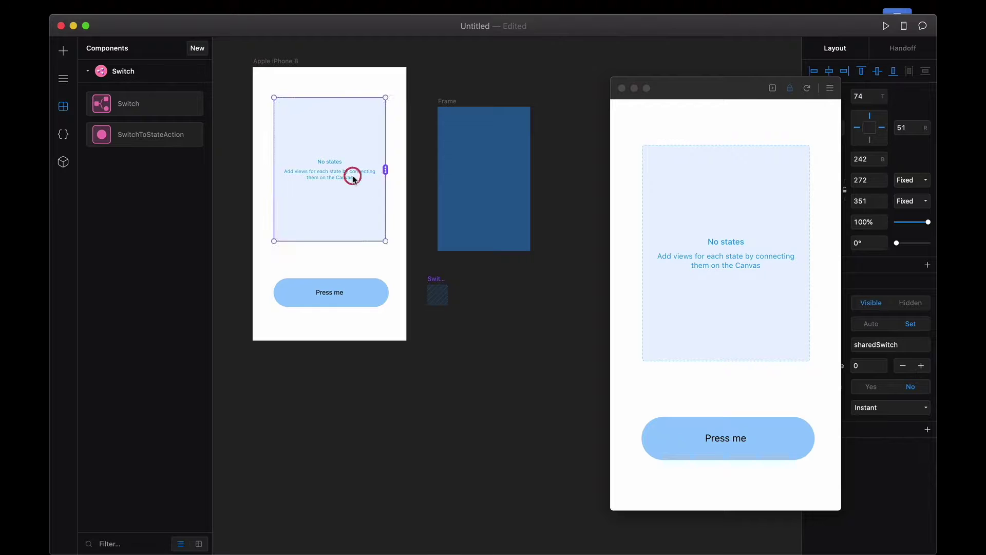
{"action": "left_click", "coordinate": [477, 173]}
{"action": "left_click_drag", "start_coordinate": [500, 155], "coordinate": [497, 147]}
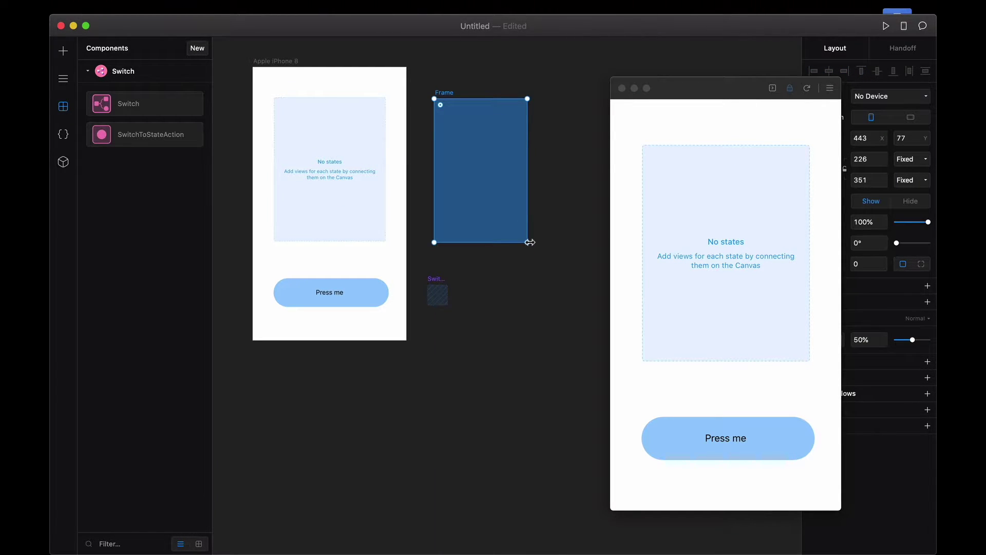
{"action": "left_click_drag", "start_coordinate": [527, 242], "coordinate": [538, 249]}
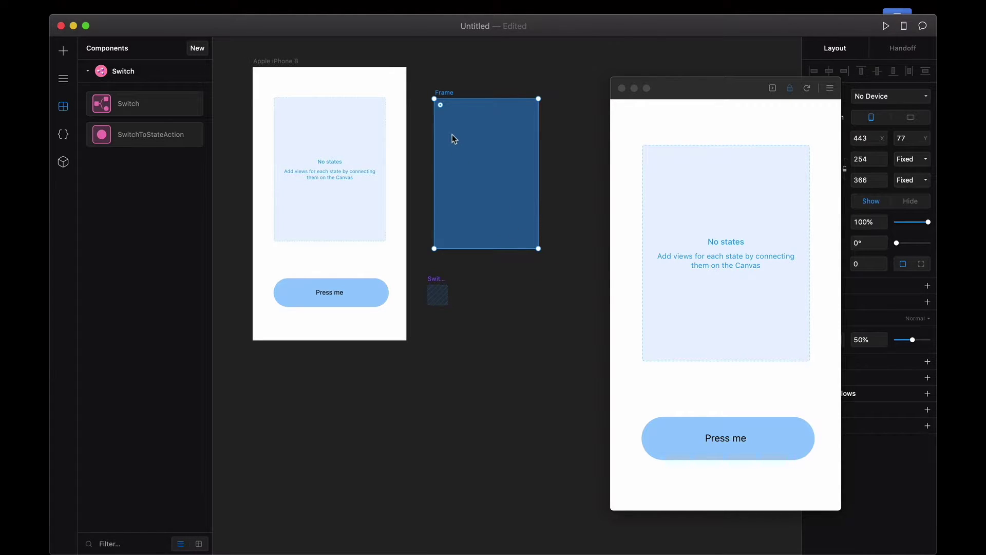
{"action": "left_click_drag", "start_coordinate": [440, 106], "coordinate": [442, 107]}
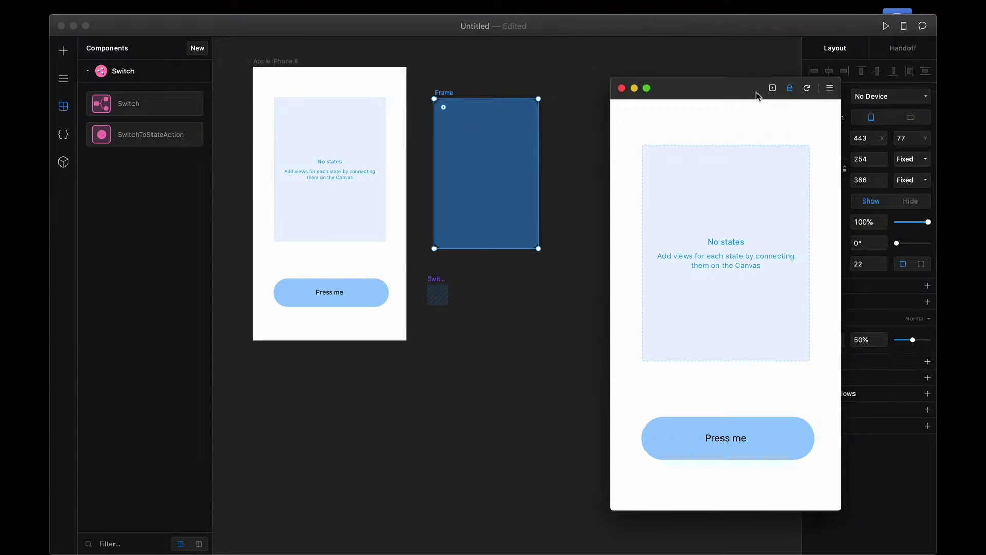
- Move the preview window clear of the layout properties and fill the loose frame with the lime green preset #CCDD33
{"action": "left_click_drag", "start_coordinate": [758, 95], "coordinate": [717, 86]}
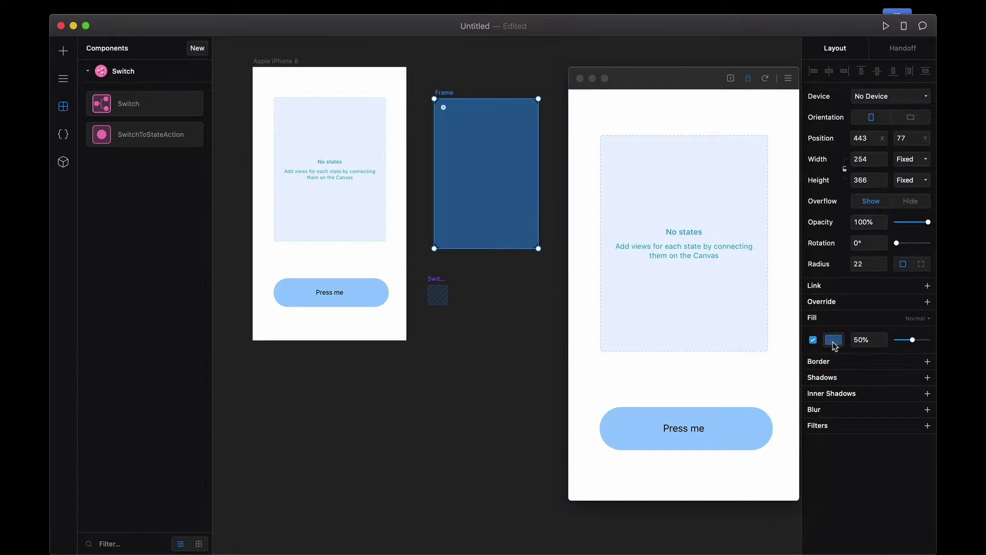
{"action": "left_click", "coordinate": [833, 341]}
{"action": "left_click", "coordinate": [874, 507]}
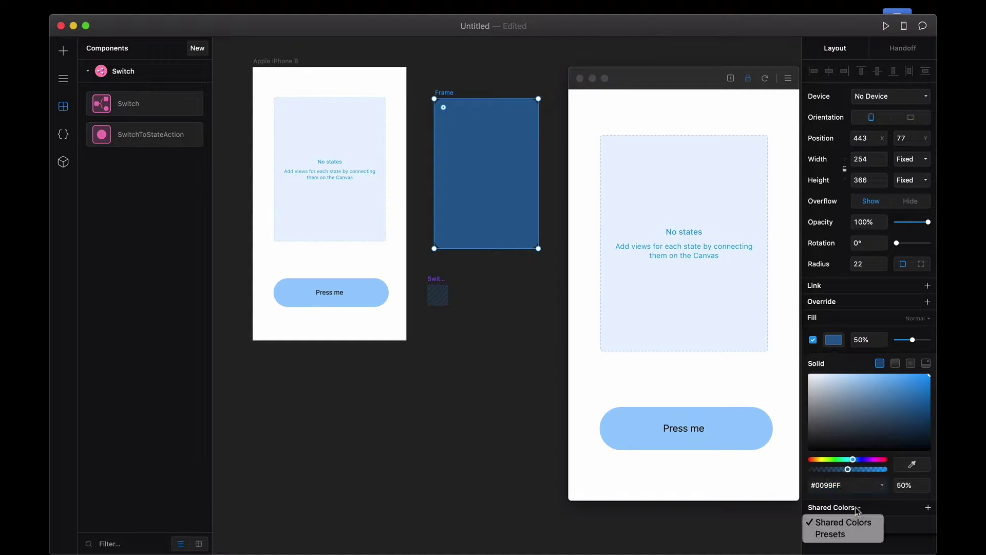
{"action": "left_click", "coordinate": [865, 535]}
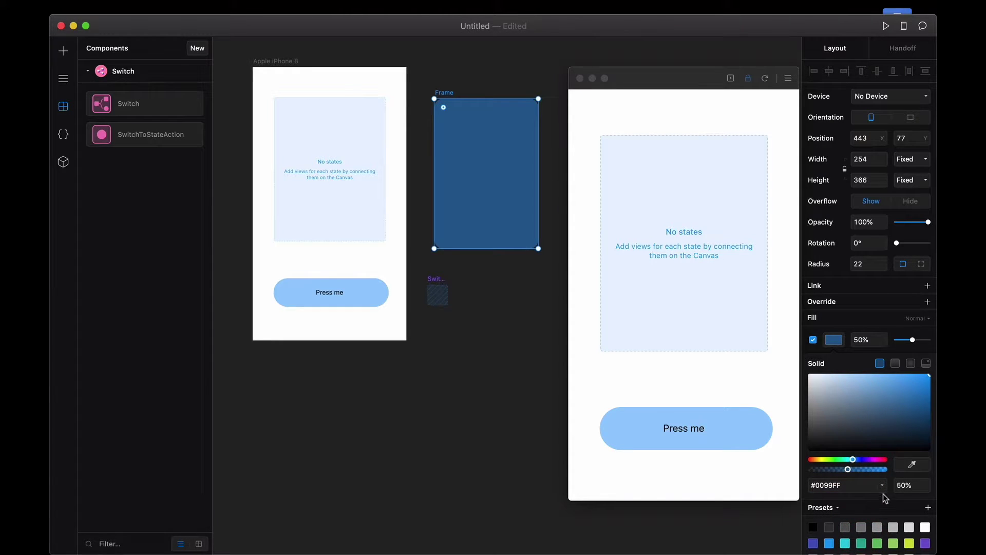
{"action": "left_click", "coordinate": [908, 543]}
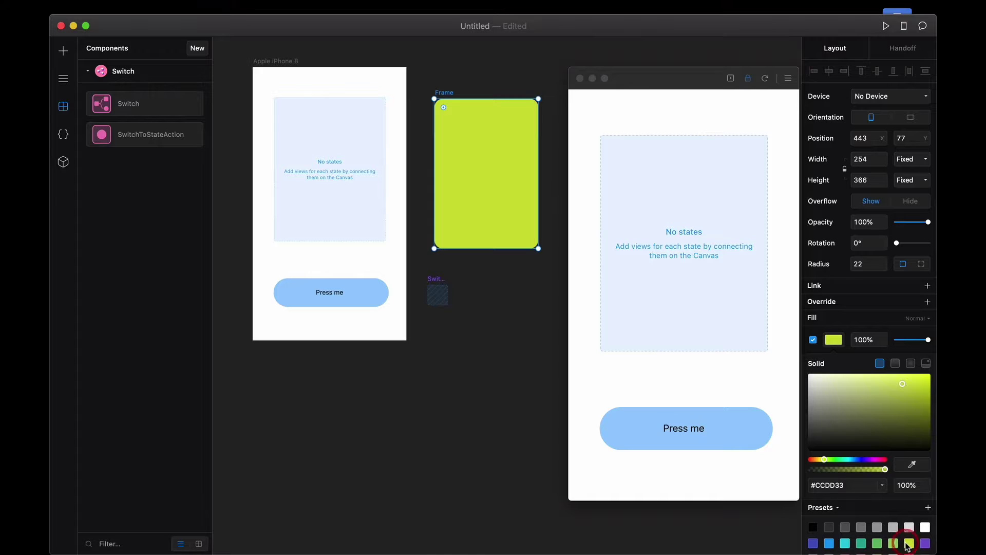
{"action": "left_click", "coordinate": [547, 245]}
- Duplicate the lime green frame and place the copy to its right at X 748, Y 77
{"action": "scroll", "coordinate": [547, 245], "scroll_direction": "right", "scroll_amount": 5}
{"action": "scroll", "coordinate": [547, 245], "scroll_direction": "up", "scroll_amount": 1}
{"action": "left_click_drag", "start_coordinate": [380, 176], "coordinate": [507, 178]}
{"action": "scroll", "coordinate": [507, 178], "scroll_direction": "left", "scroll_amount": 4}
{"action": "scroll", "coordinate": [507, 177], "scroll_direction": "down", "scroll_amount": 1}
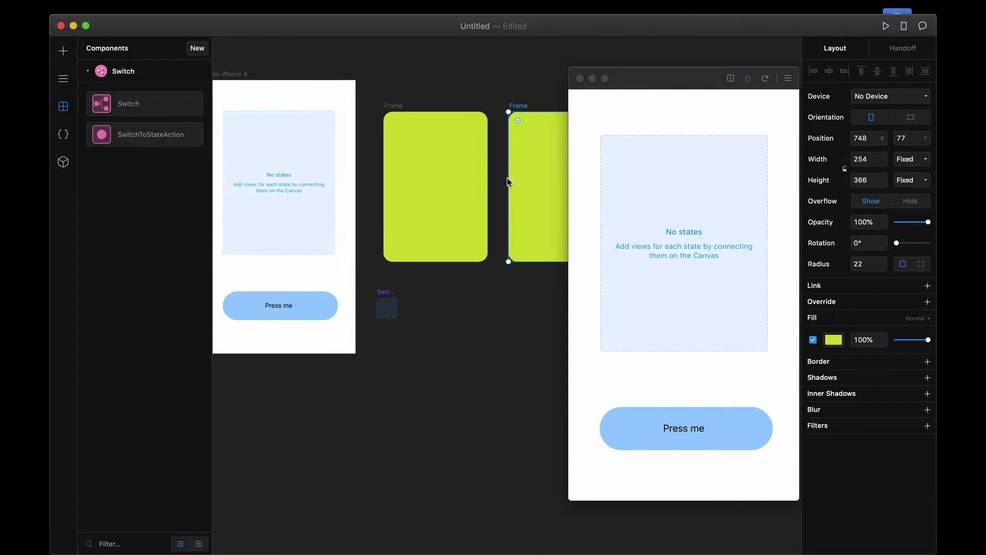
- Rename the original lime green frame to "green" in the layer list
{"action": "left_click", "coordinate": [385, 107]}
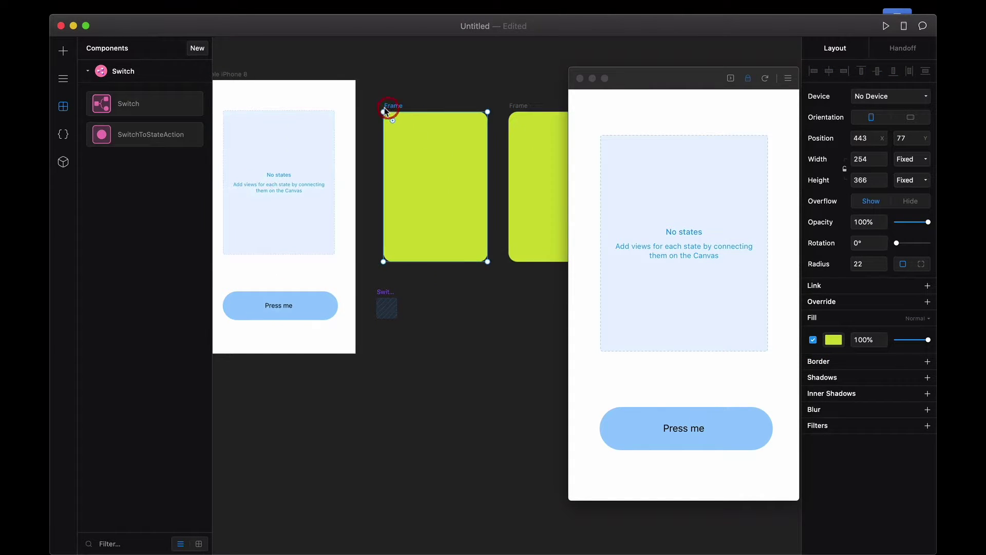
{"action": "left_click", "coordinate": [63, 81]}
{"action": "double_click", "coordinate": [116, 85]}
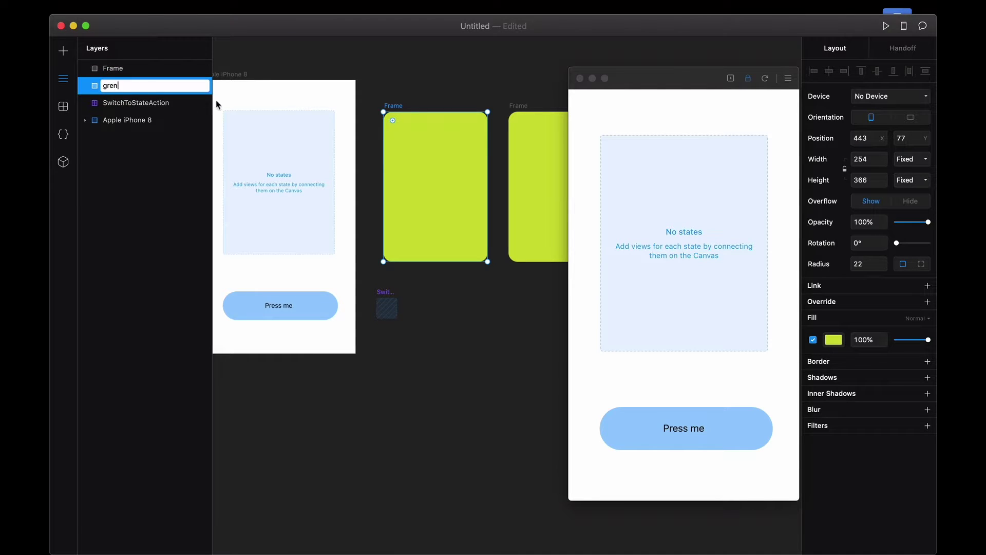
{"action": "key", "text": "Return"}
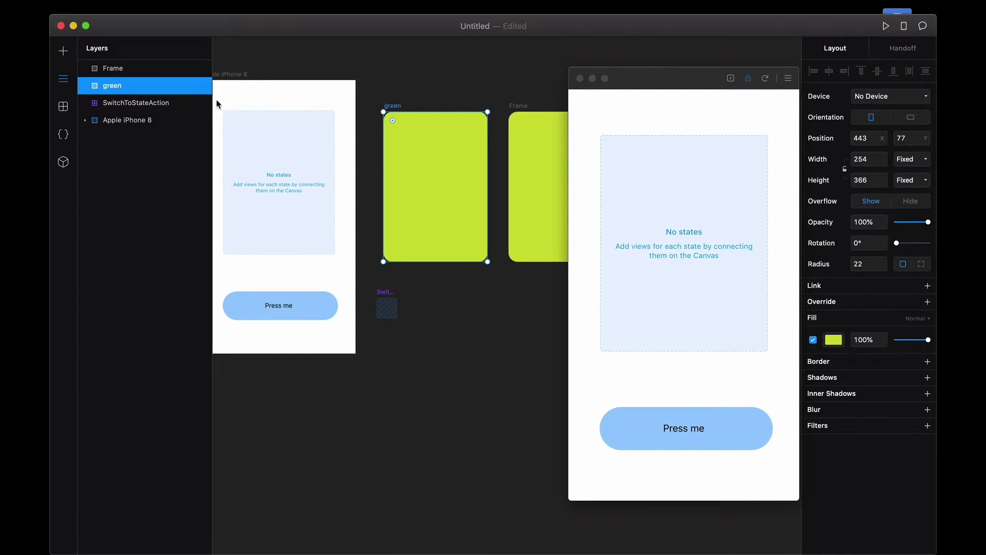
- Rename the duplicated frame to "blue" in the layer list
{"action": "scroll", "coordinate": [418, 174], "scroll_direction": "right", "scroll_amount": 4}
{"action": "left_click", "coordinate": [422, 173]}
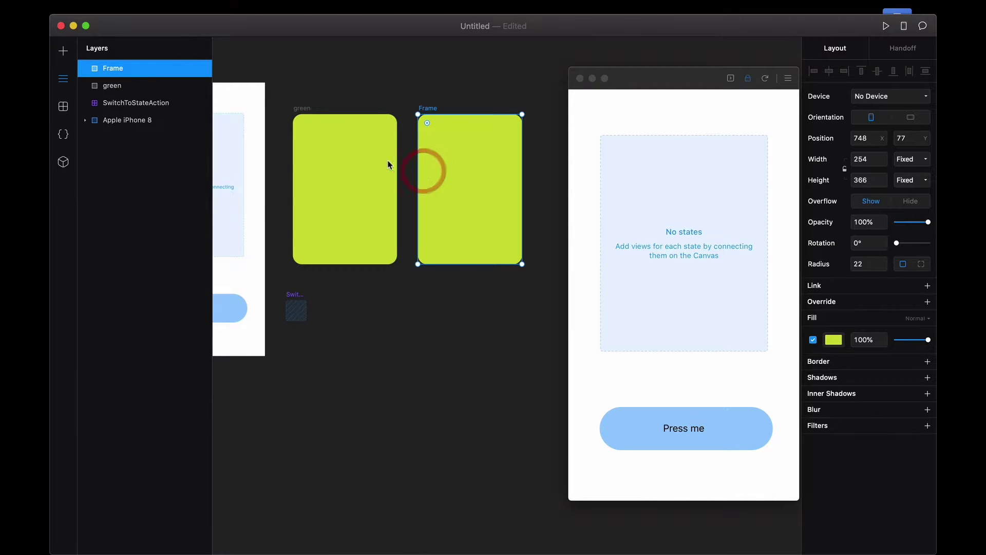
{"action": "double_click", "coordinate": [118, 68]}
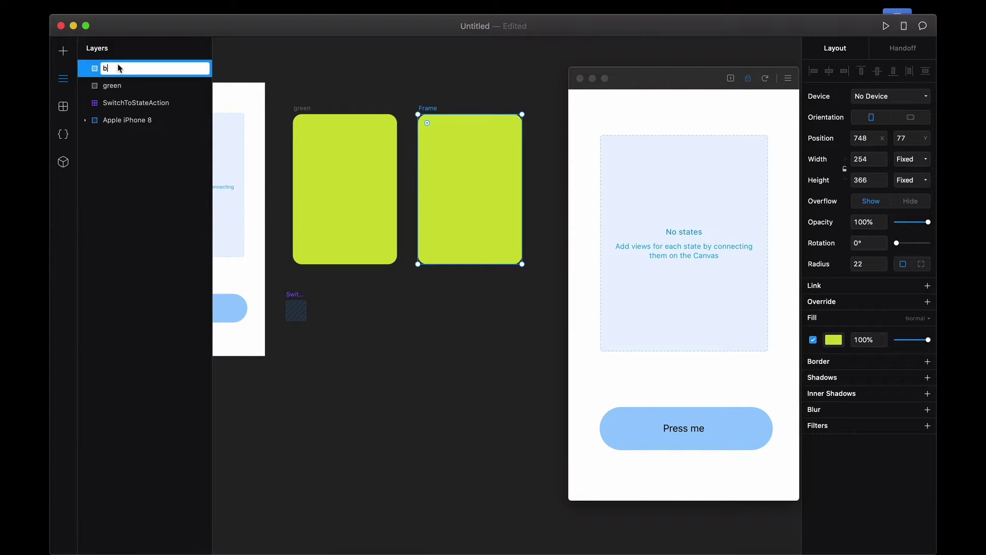
{"action": "key", "text": "Return"}
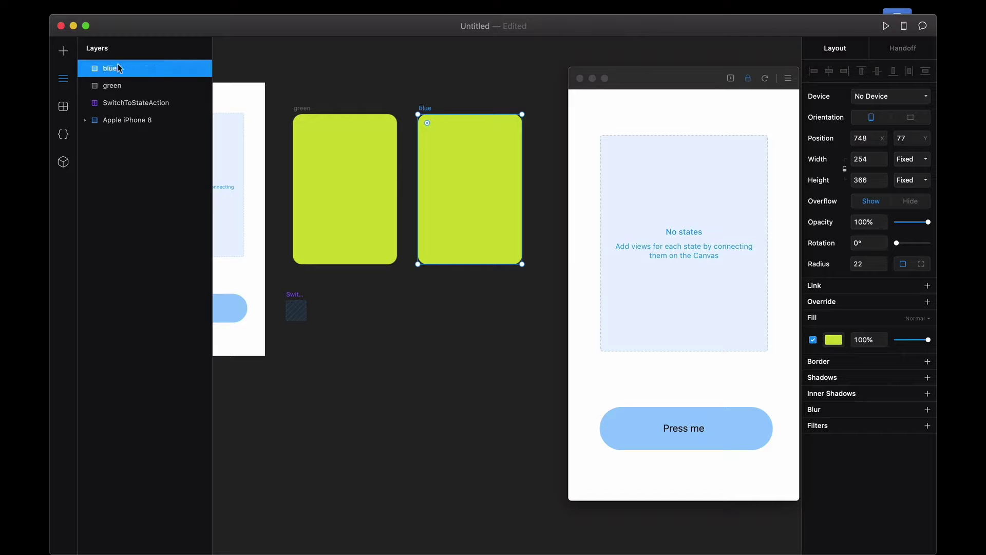
- Change the fill of the "blue" frame to the turquoise preset colour
{"action": "scroll", "coordinate": [349, 144], "scroll_direction": "right", "scroll_amount": 2}
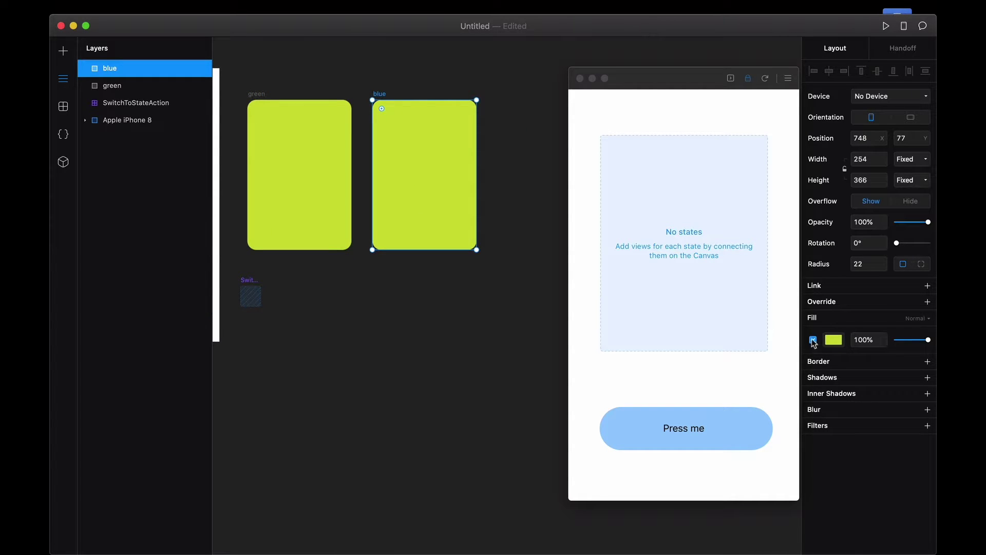
{"action": "left_click", "coordinate": [834, 340]}
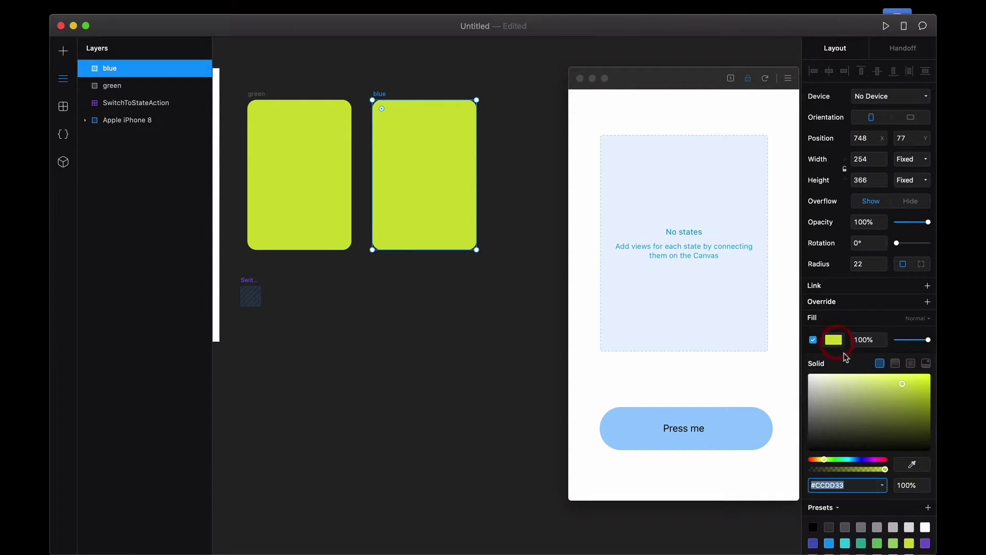
{"action": "left_click", "coordinate": [844, 543]}
{"action": "left_click", "coordinate": [451, 356]}
- Connect the Switch component in the iPhone screen to the "green" and "blue" frames as its states
{"action": "scroll", "coordinate": [451, 356], "scroll_direction": "left", "scroll_amount": 3}
{"action": "scroll", "coordinate": [450, 357], "scroll_direction": "down", "scroll_amount": 2}
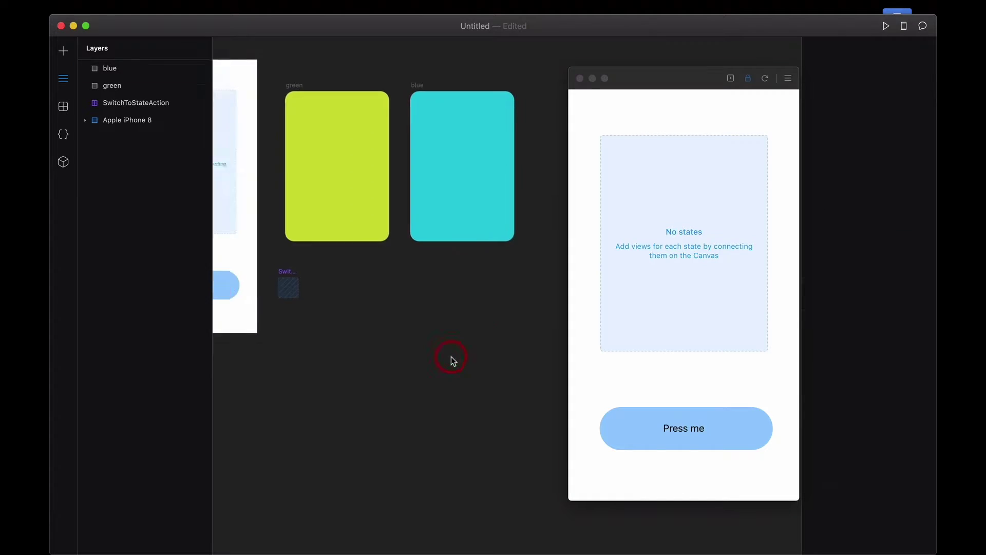
{"action": "scroll", "coordinate": [451, 356], "scroll_direction": "left", "scroll_amount": 3}
{"action": "scroll", "coordinate": [451, 356], "scroll_direction": "up", "scroll_amount": 2}
{"action": "left_click", "coordinate": [343, 192]}
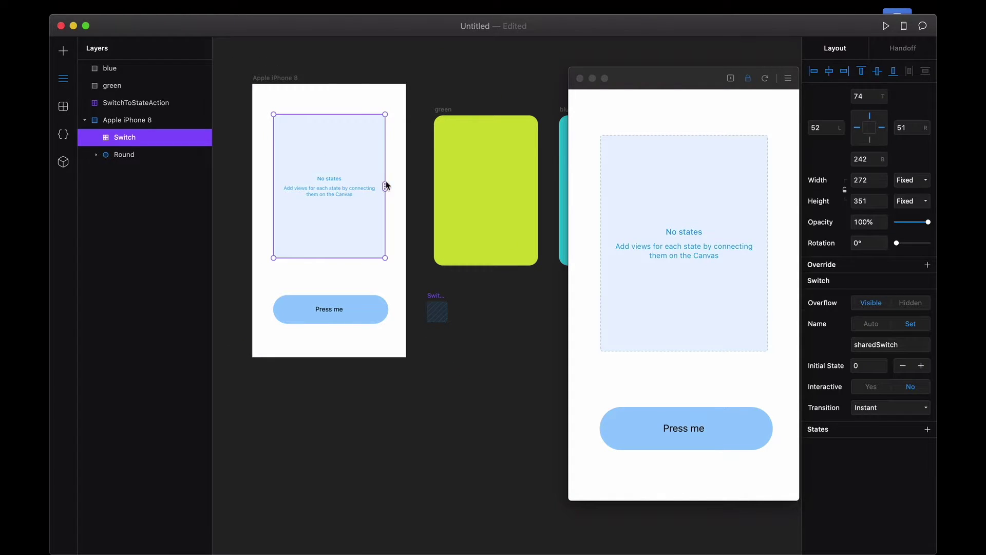
{"action": "left_click_drag", "start_coordinate": [386, 186], "coordinate": [464, 214]}
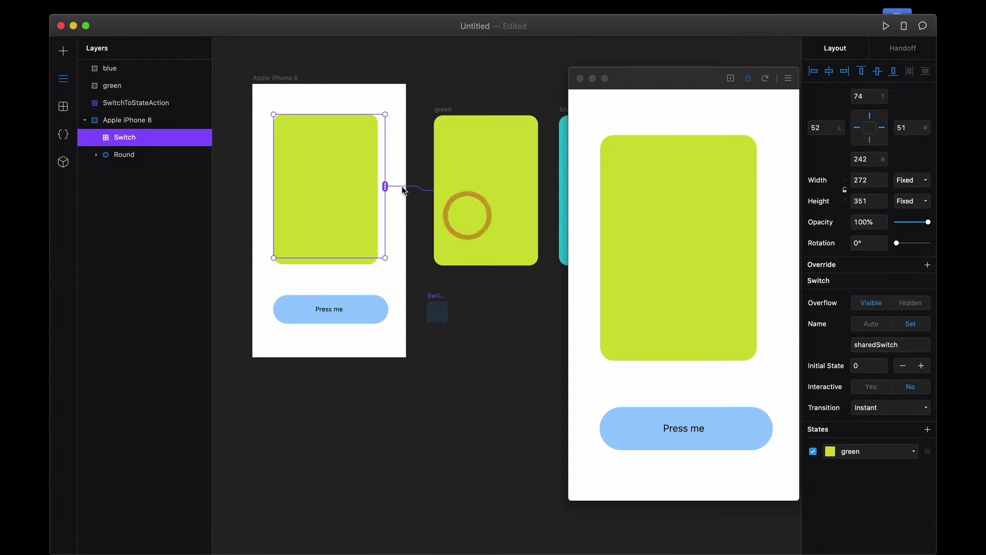
{"action": "left_click_drag", "start_coordinate": [385, 186], "coordinate": [573, 216]}
- Resize the Switch component to about 254 × 365 to match its states, and centre it horizontally in the iPhone screen
{"action": "scroll", "coordinate": [334, 193], "scroll_direction": "left", "scroll_amount": 3}
{"action": "scroll", "coordinate": [334, 194], "scroll_direction": "down", "scroll_amount": 1}
{"action": "left_click_drag", "start_coordinate": [416, 209], "coordinate": [409, 205]}
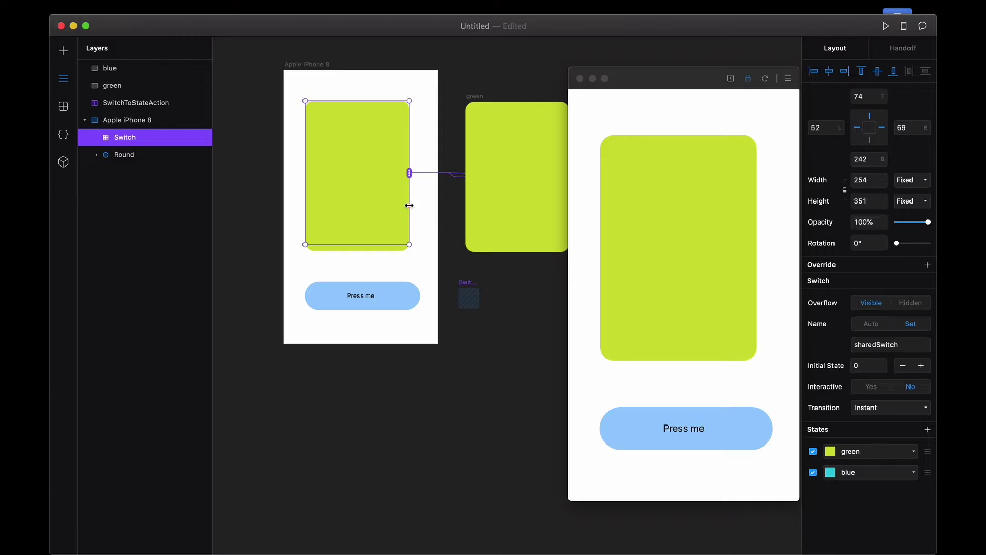
{"action": "mouse_move", "coordinate": [361, 245]}
{"action": "left_mouse_down"}
{"action": "mouse_move", "coordinate": [360, 252]}
{"action": "mouse_move", "coordinate": [355, 227]}
{"action": "left_mouse_up"}
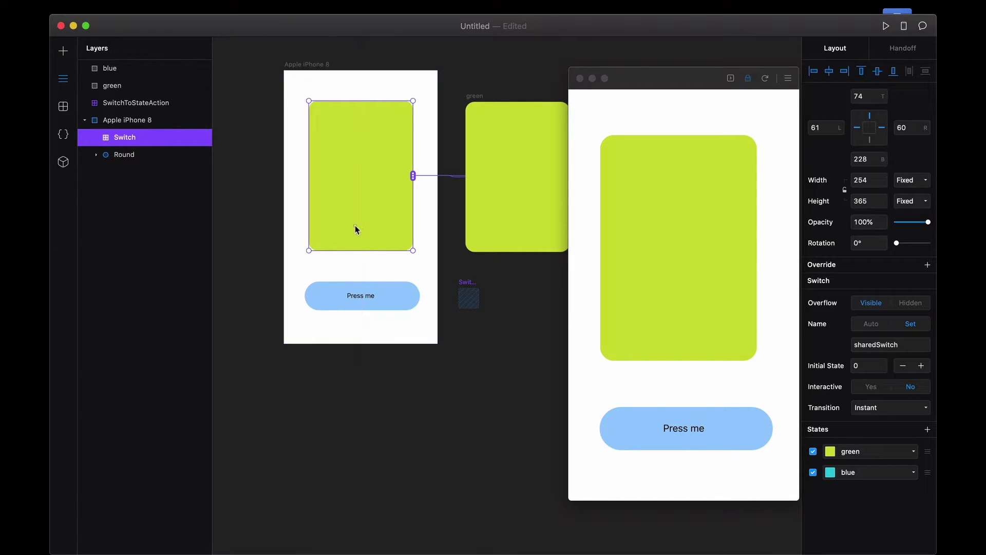
{"action": "left_click", "coordinate": [443, 254]}
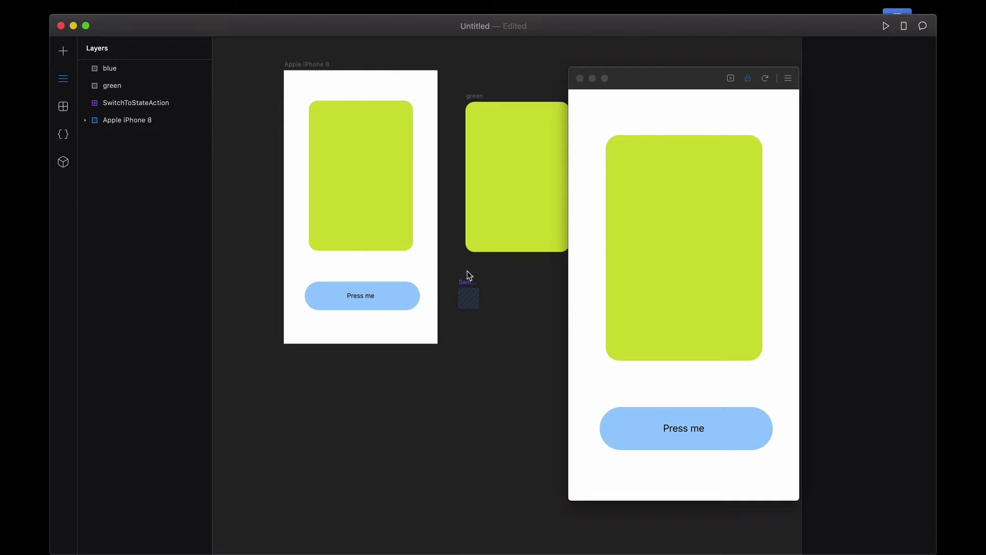
- Move the "Press me" button below the iPhone 8 screen and place SwitchToStateAction, 281 × 70, in its spot with the Round button as appearance
{"action": "scroll", "coordinate": [467, 270], "scroll_direction": "right", "scroll_amount": 3}
{"action": "scroll", "coordinate": [467, 270], "scroll_direction": "down", "scroll_amount": 2}
{"action": "left_click", "coordinate": [365, 267]}
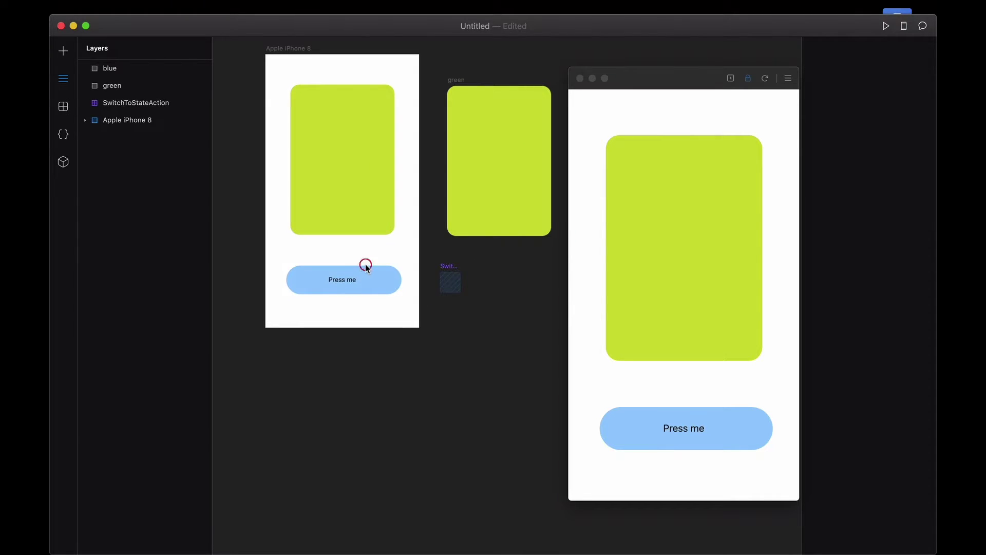
{"action": "left_click_drag", "start_coordinate": [370, 273], "coordinate": [373, 355]}
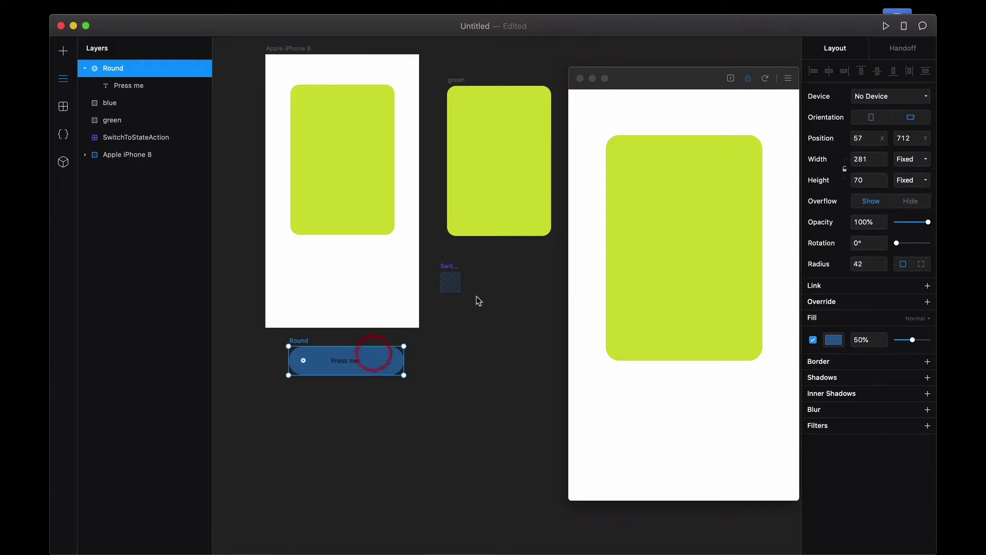
{"action": "left_click_drag", "start_coordinate": [450, 282], "coordinate": [361, 355]}
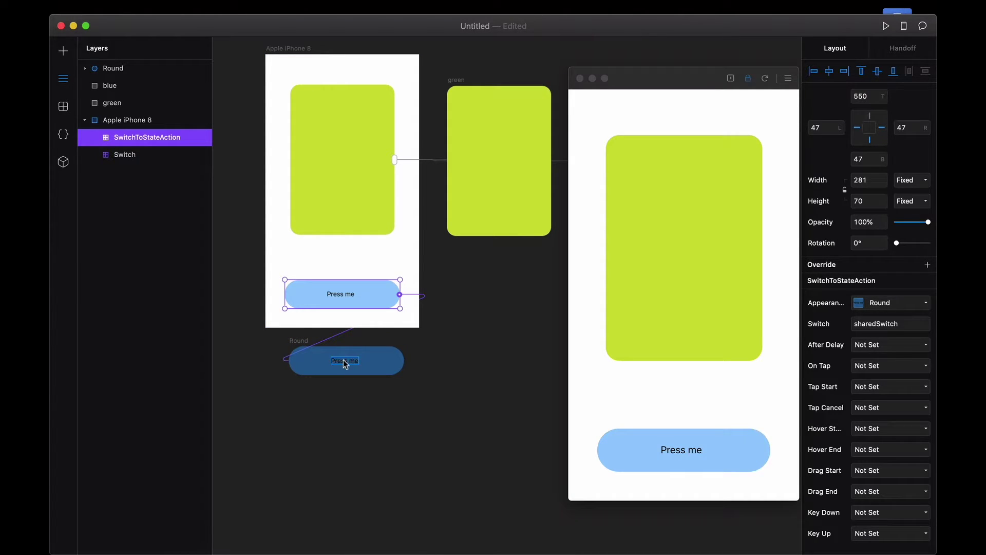
- Set the "Press me" label's text style to Black and its colour to white (#FFFFFF)
{"action": "left_click", "coordinate": [345, 362]}
{"action": "left_click", "coordinate": [871, 373]}
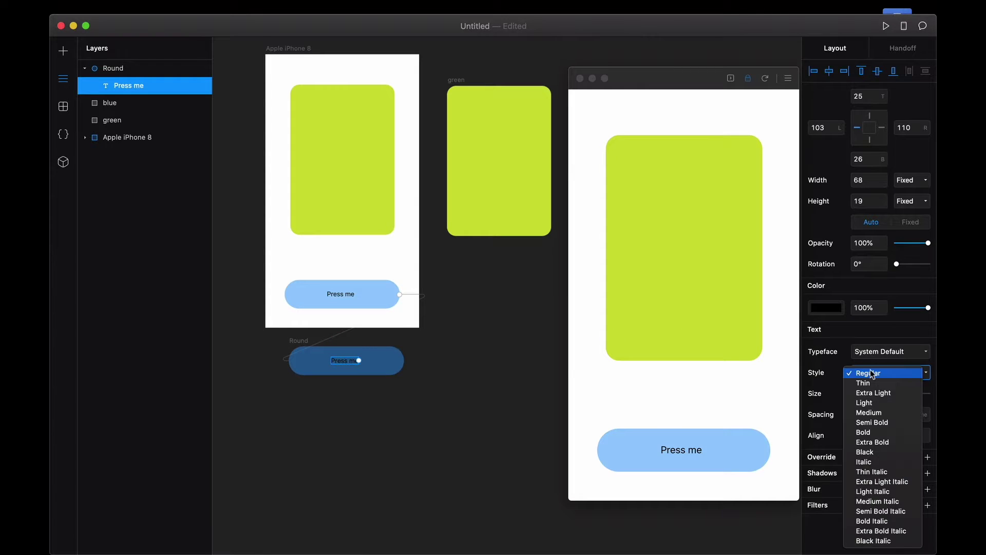
{"action": "left_click", "coordinate": [865, 452]}
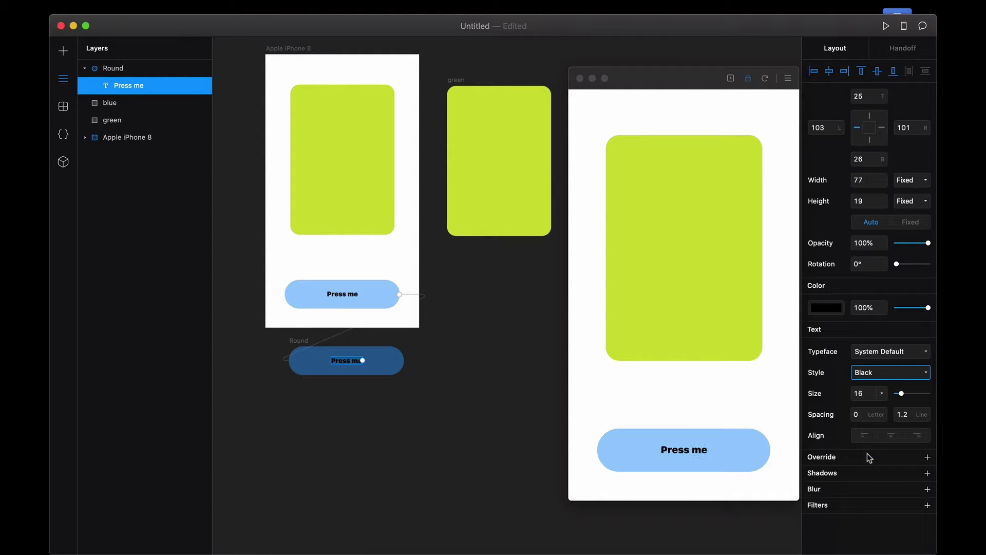
{"action": "left_click", "coordinate": [835, 310]}
{"action": "left_click_drag", "start_coordinate": [841, 330], "coordinate": [744, 288]}
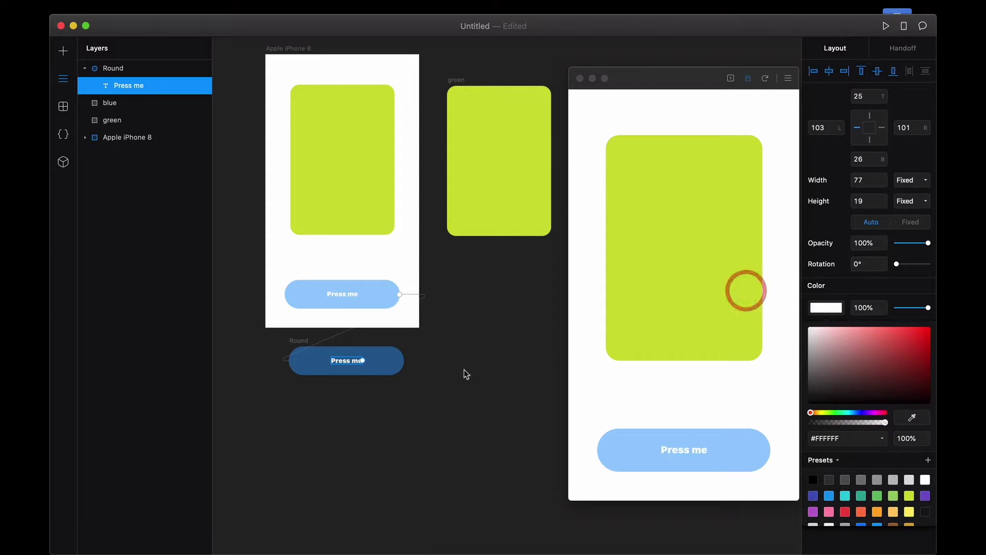
- Try the "Press me" button in the preview and shift the preview window away from the properties
{"action": "scroll", "coordinate": [373, 318], "scroll_direction": "up", "scroll_amount": 3}
{"action": "scroll", "coordinate": [373, 318], "scroll_direction": "right", "scroll_amount": 2}
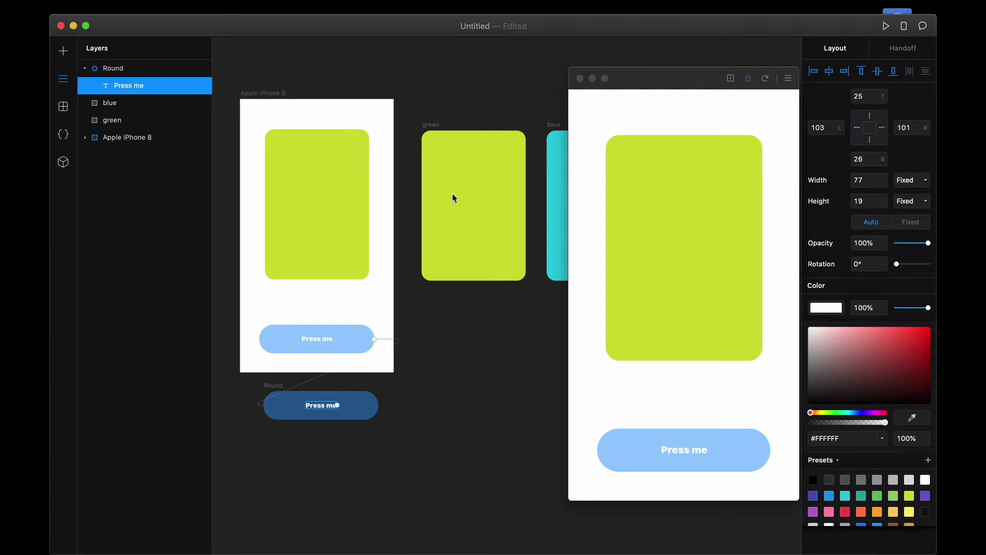
{"action": "left_click", "coordinate": [725, 440]}
{"action": "left_click", "coordinate": [724, 440]}
{"action": "left_click", "coordinate": [838, 314]}
{"action": "left_click", "coordinate": [832, 309]}
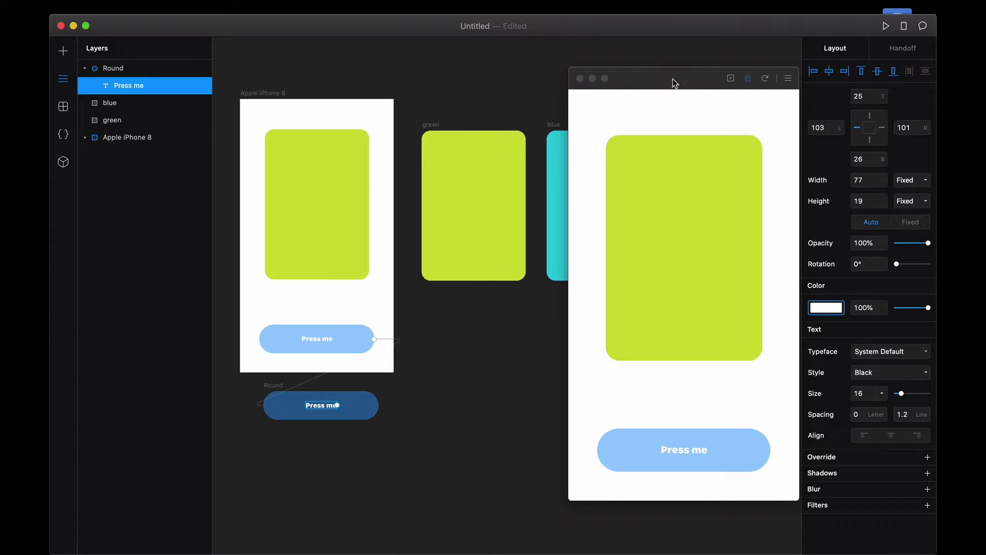
{"action": "left_click_drag", "start_coordinate": [669, 84], "coordinate": [643, 84]}
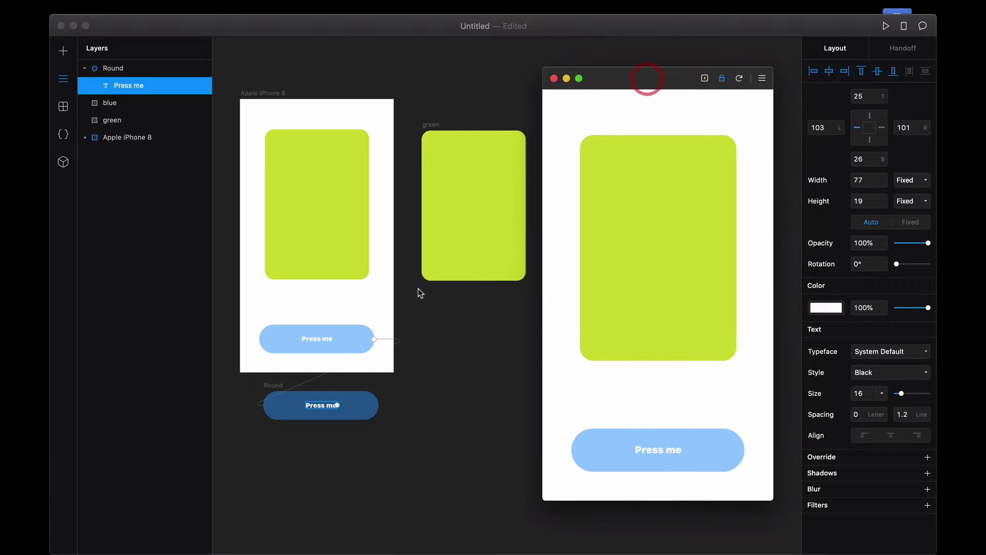
- Set the On Tap action of the SwitchToStateAction in the iPhone screen to Next State
{"action": "left_click", "coordinate": [346, 335]}
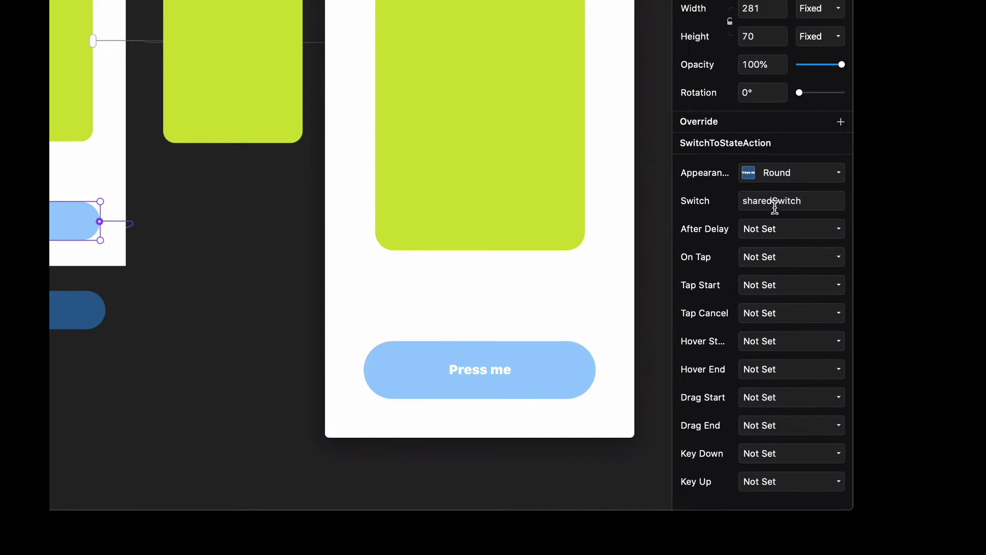
{"action": "left_click", "coordinate": [759, 257]}
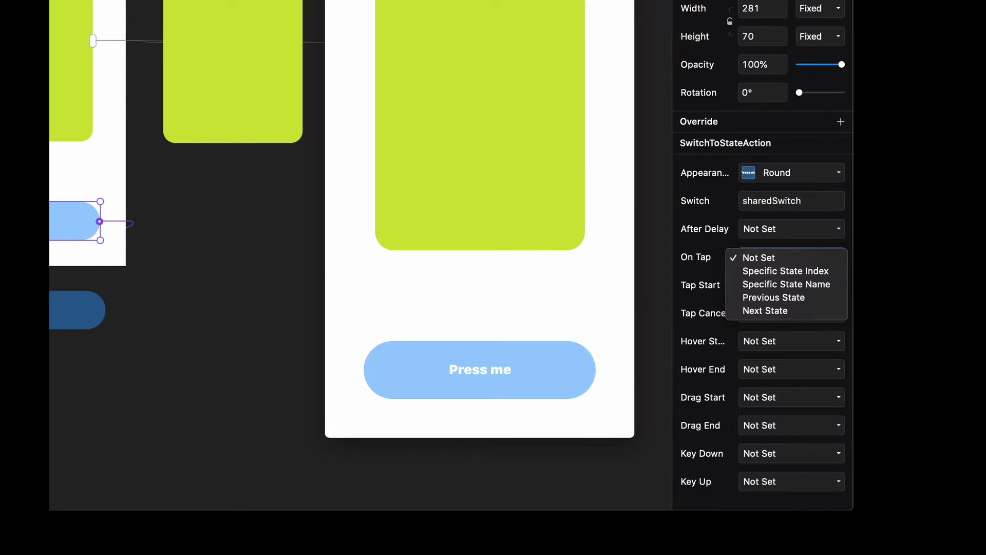
{"action": "left_click", "coordinate": [714, 260]}
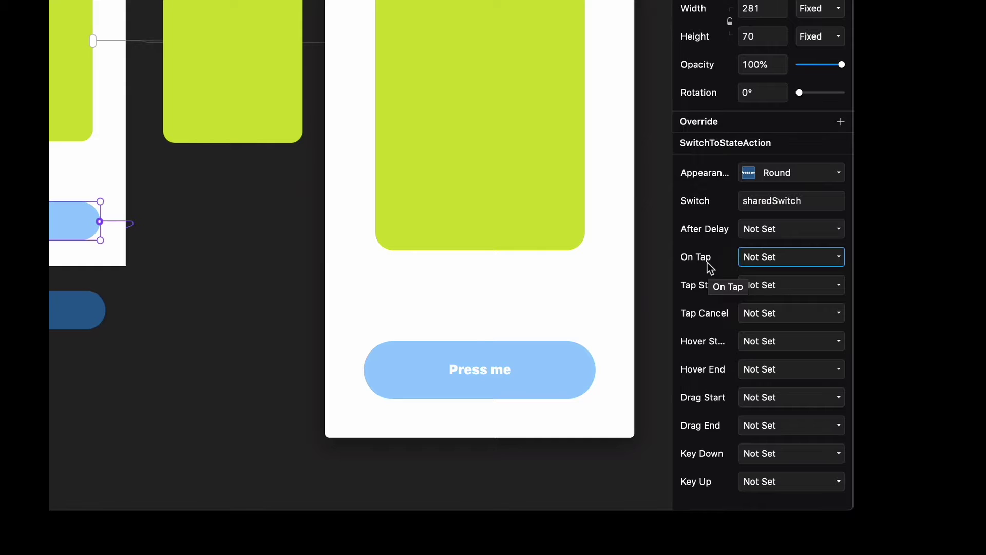
{"action": "left_click", "coordinate": [787, 264]}
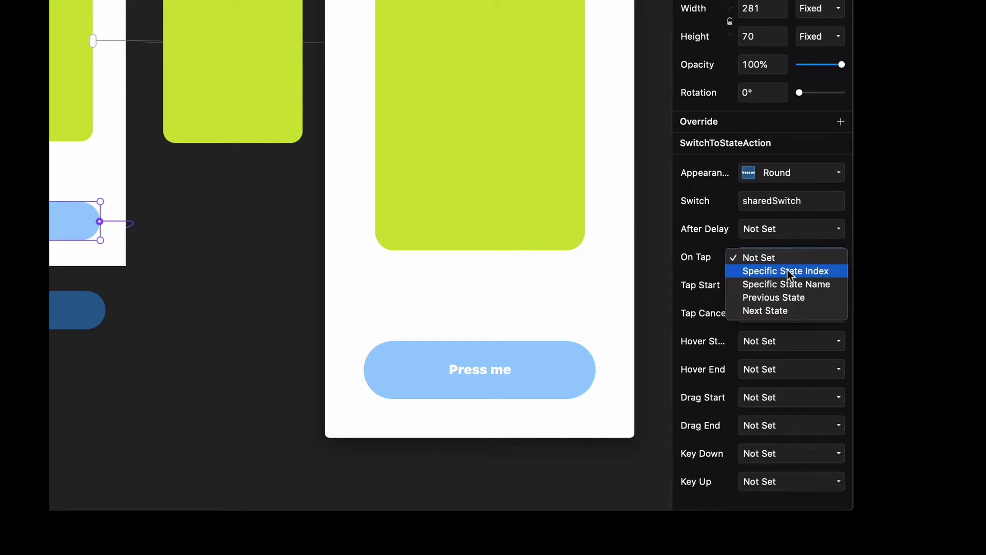
{"action": "left_click", "coordinate": [784, 297]}
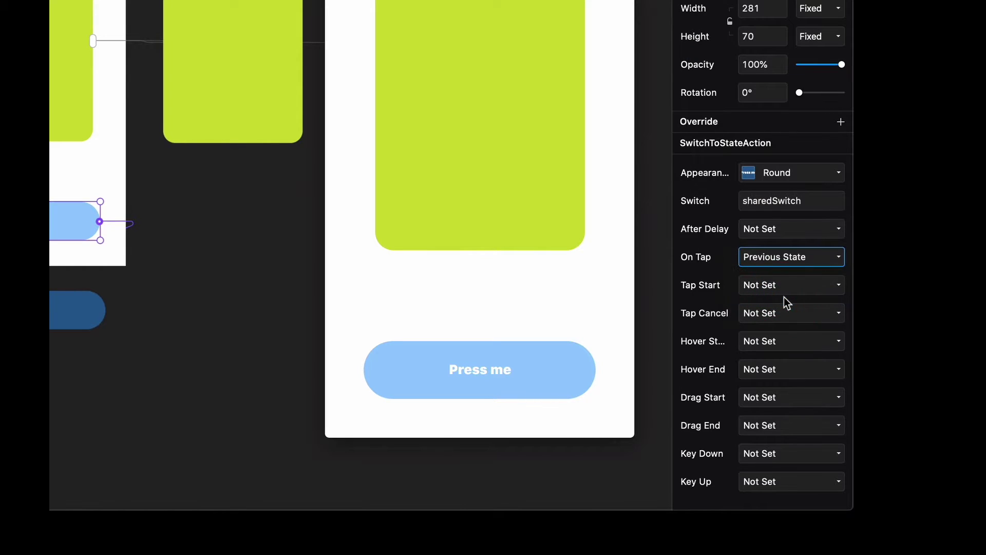
{"action": "left_click", "coordinate": [781, 260]}
{"action": "left_click", "coordinate": [787, 271]}
- Test the "Press me" button repeatedly in the preview to check the state switching
{"action": "left_click", "coordinate": [489, 356]}
{"action": "left_click", "coordinate": [489, 356]}
{"action": "left_click", "coordinate": [489, 356]}
{"action": "left_click", "coordinate": [489, 356]}
{"action": "left_click", "coordinate": [488, 356]}
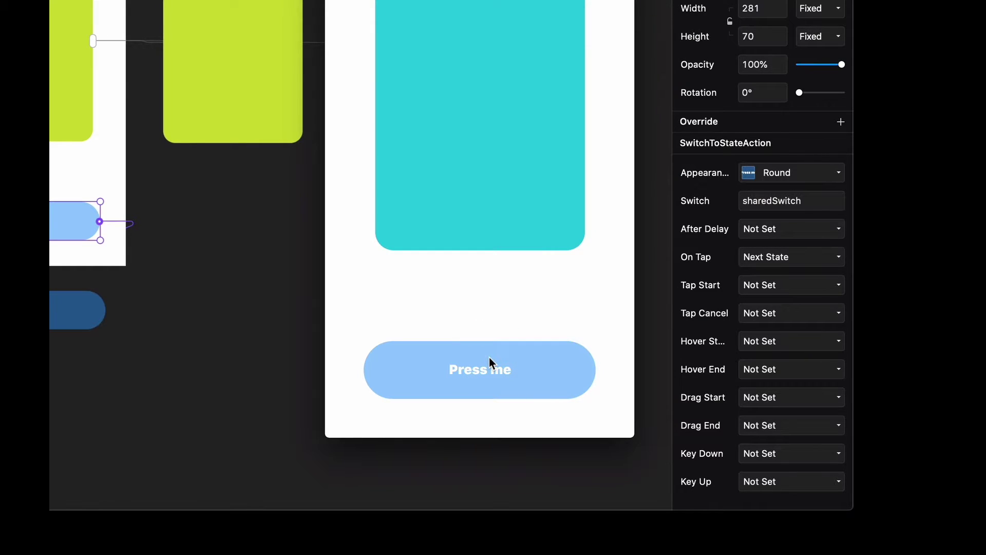
- Set the transition of the Switch component in the iPhone screen to Zoom (Direction-aware)
{"action": "scroll", "coordinate": [177, 185], "scroll_direction": "right", "scroll_amount": 3}
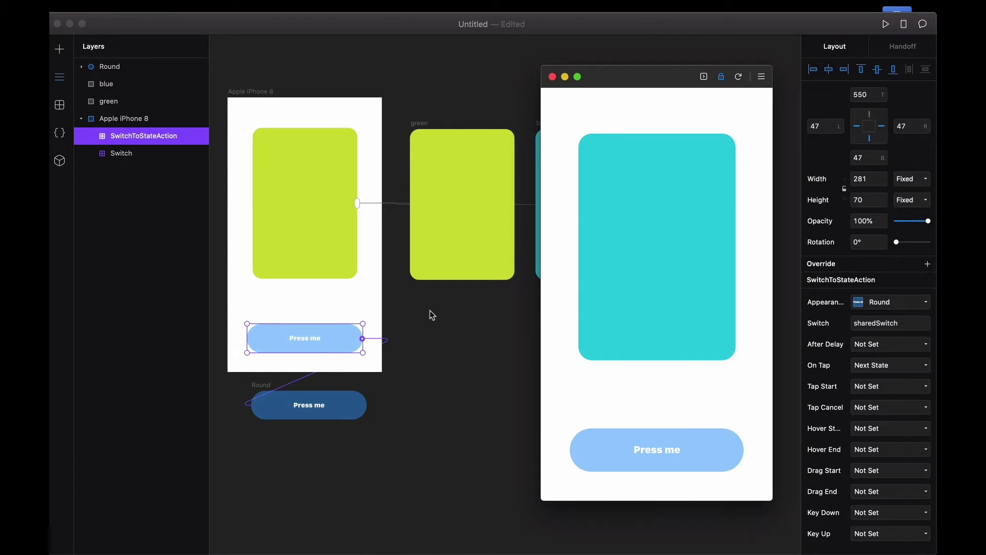
{"action": "left_click", "coordinate": [320, 196]}
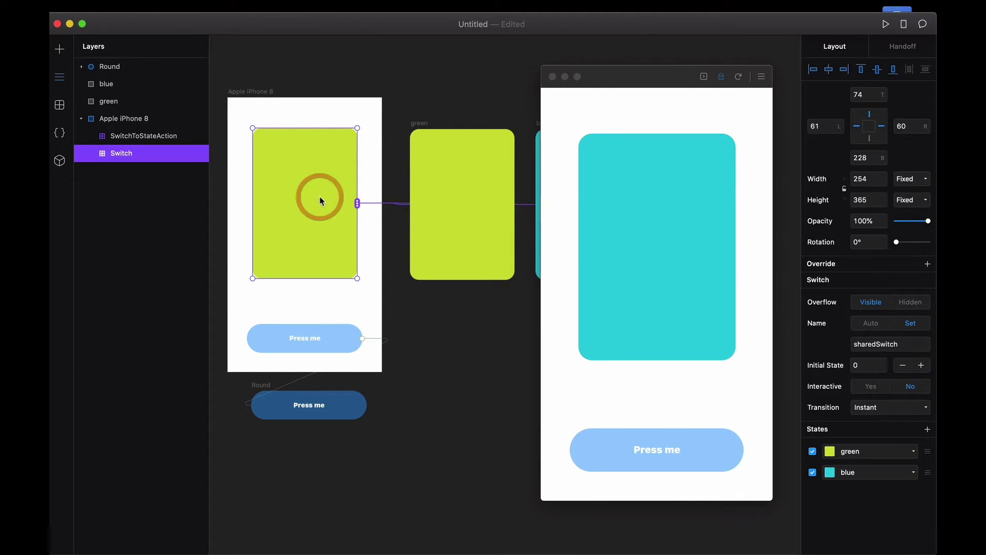
{"action": "left_click", "coordinate": [544, 272]}
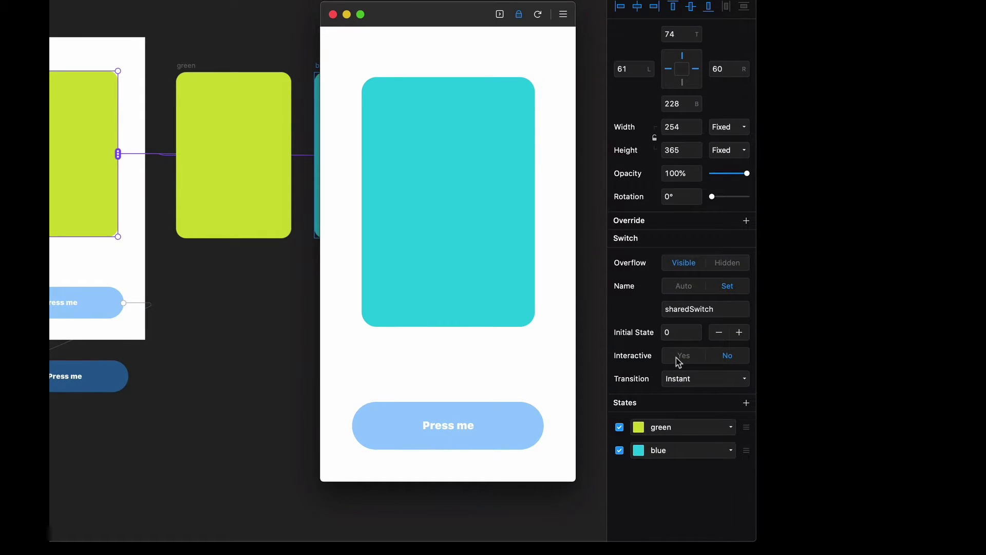
{"action": "left_click", "coordinate": [701, 383]}
{"action": "left_click", "coordinate": [699, 382]}
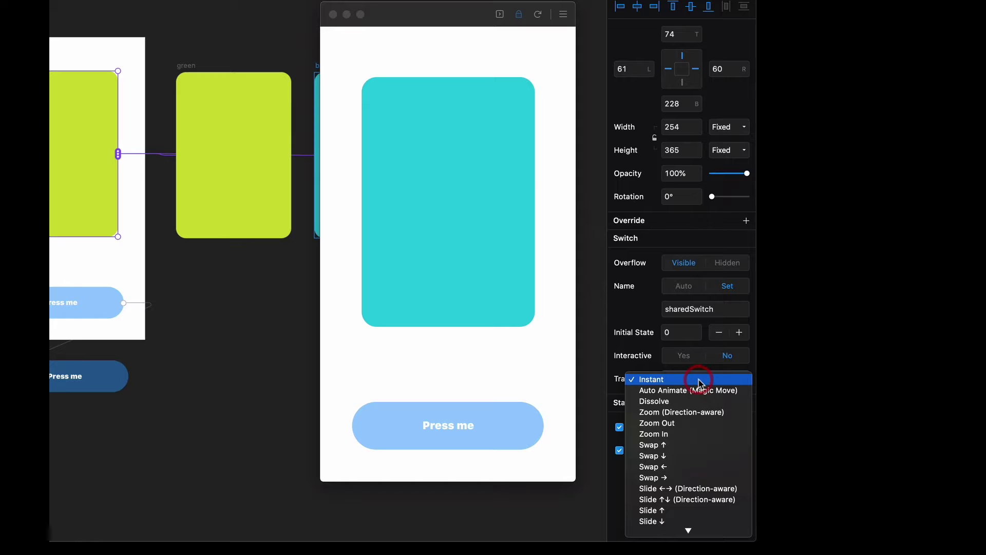
{"action": "left_click", "coordinate": [707, 413]}
- Test the zoom transition by repeatedly activating "Press me" in the preview
{"action": "left_click", "coordinate": [449, 430]}
{"action": "left_click", "coordinate": [448, 430]}
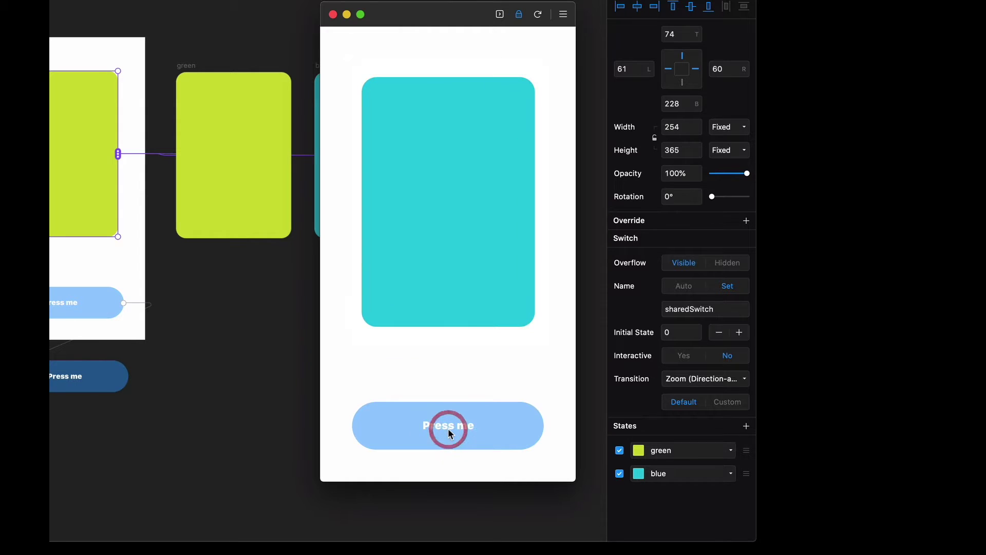
{"action": "left_click", "coordinate": [448, 430]}
{"action": "left_click", "coordinate": [448, 430]}
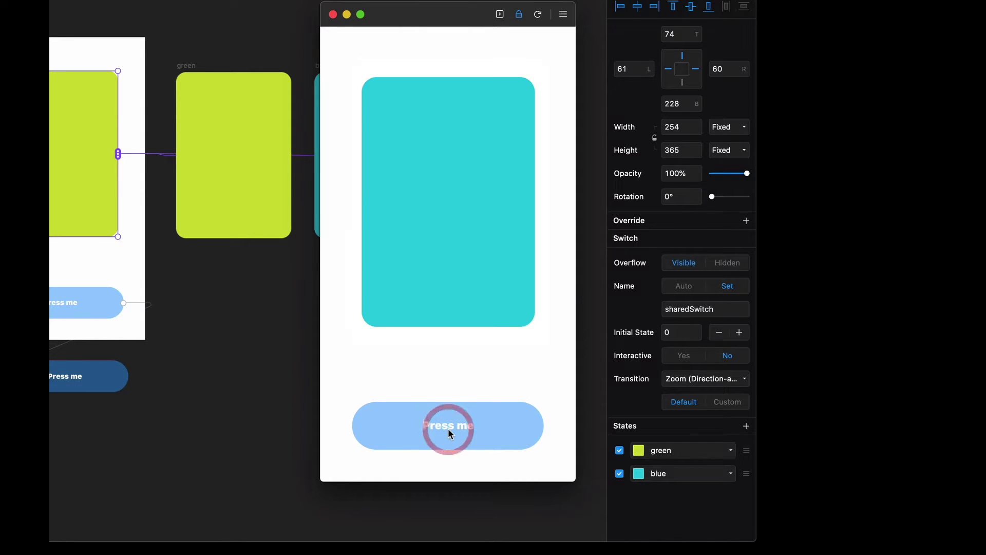
{"action": "left_click", "coordinate": [448, 430]}
{"action": "left_click", "coordinate": [448, 430]}
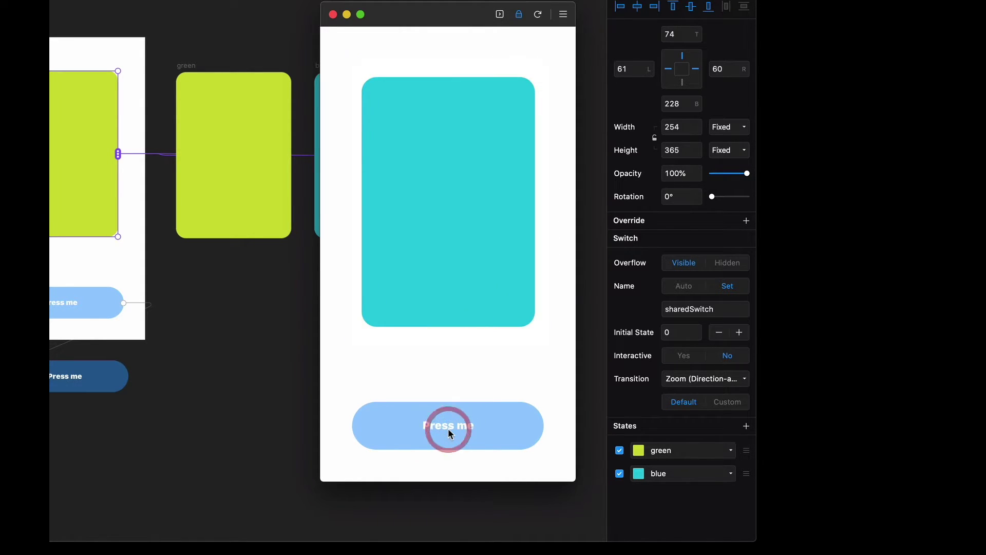
{"action": "left_click", "coordinate": [448, 430]}
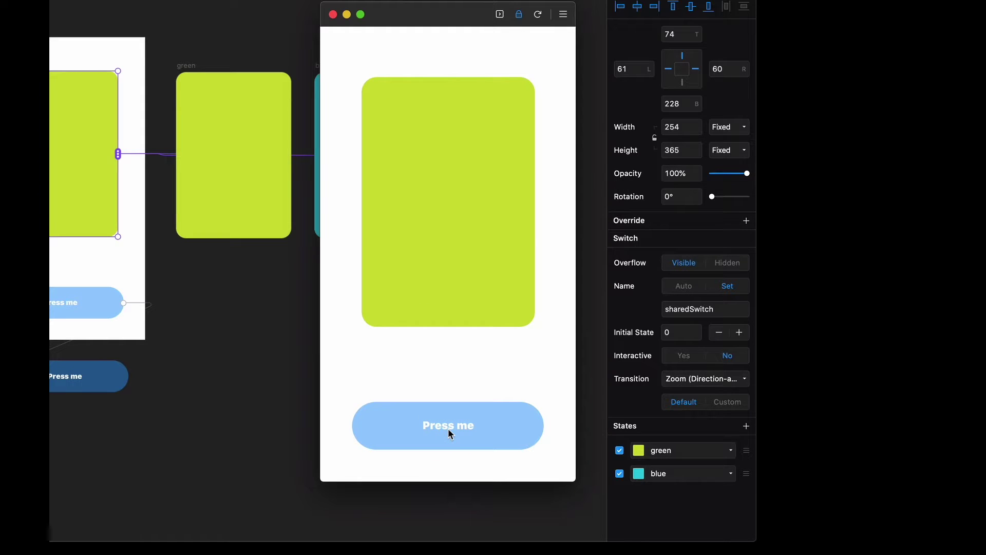
- Change the Switch component's transition to Swap ↑ and try it with "Press me" in the preview
{"action": "left_click", "coordinate": [678, 378]}
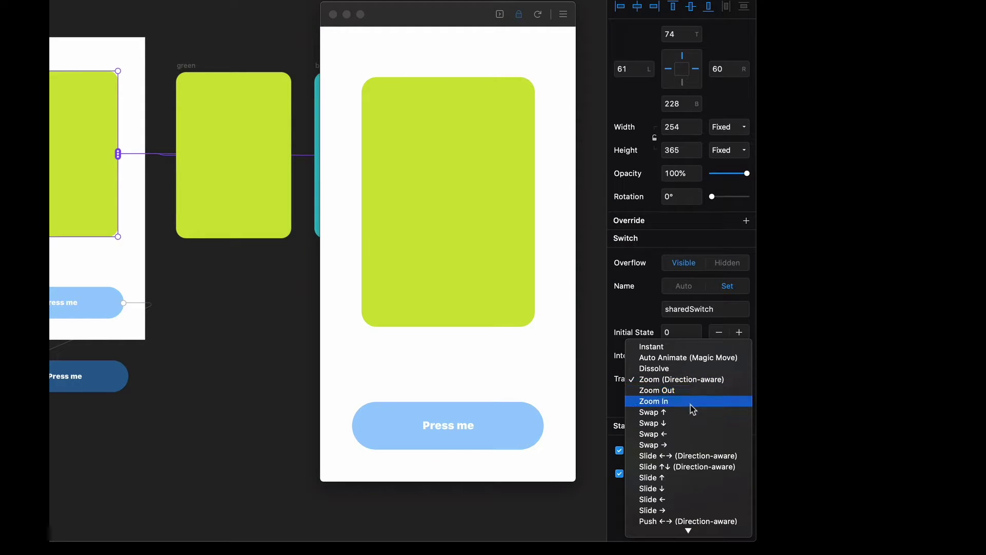
{"action": "left_click", "coordinate": [691, 413]}
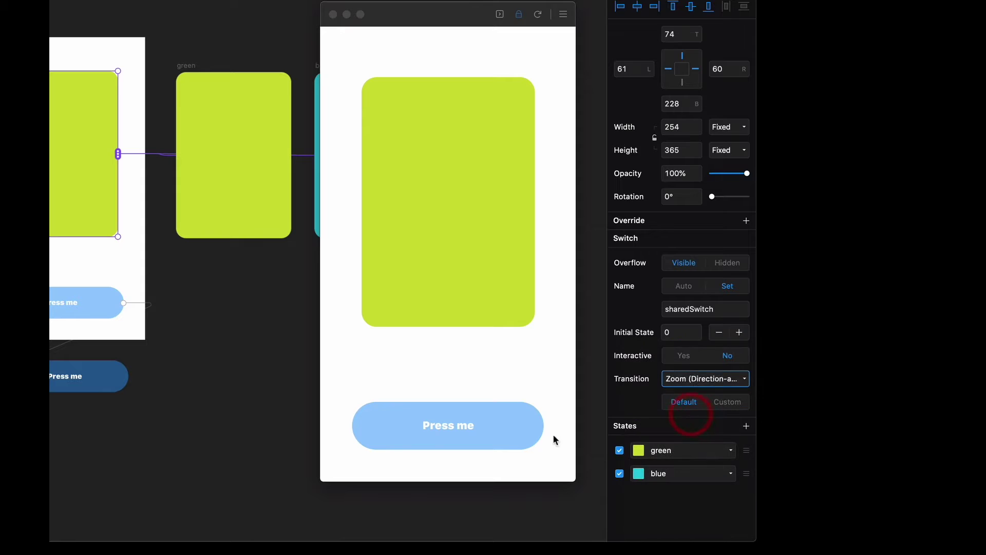
{"action": "left_click", "coordinate": [484, 443]}
{"action": "left_click", "coordinate": [483, 442]}
{"action": "left_click", "coordinate": [483, 442]}
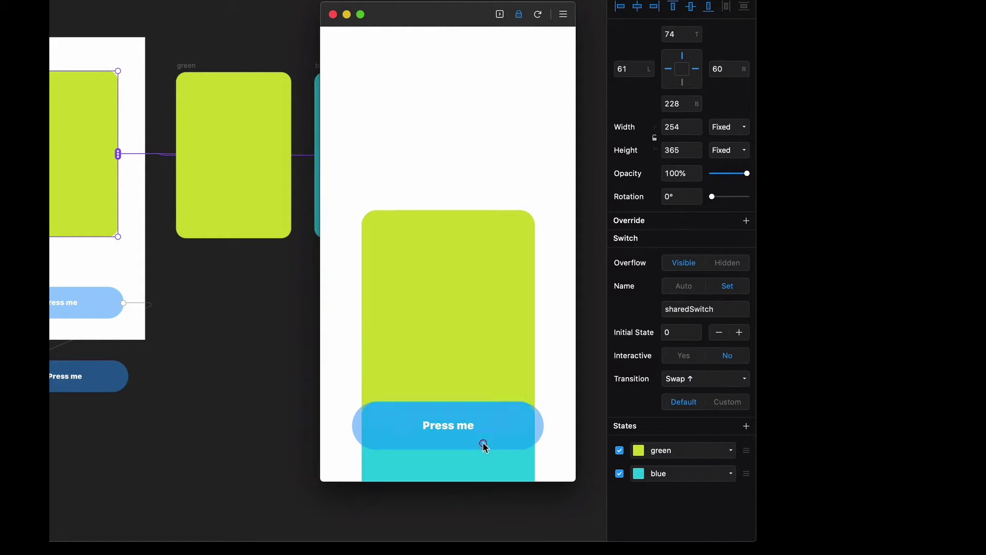
{"action": "left_click", "coordinate": [122, 242]}
{"action": "left_click", "coordinate": [138, 224]}
{"action": "left_click", "coordinate": [88, 199]}
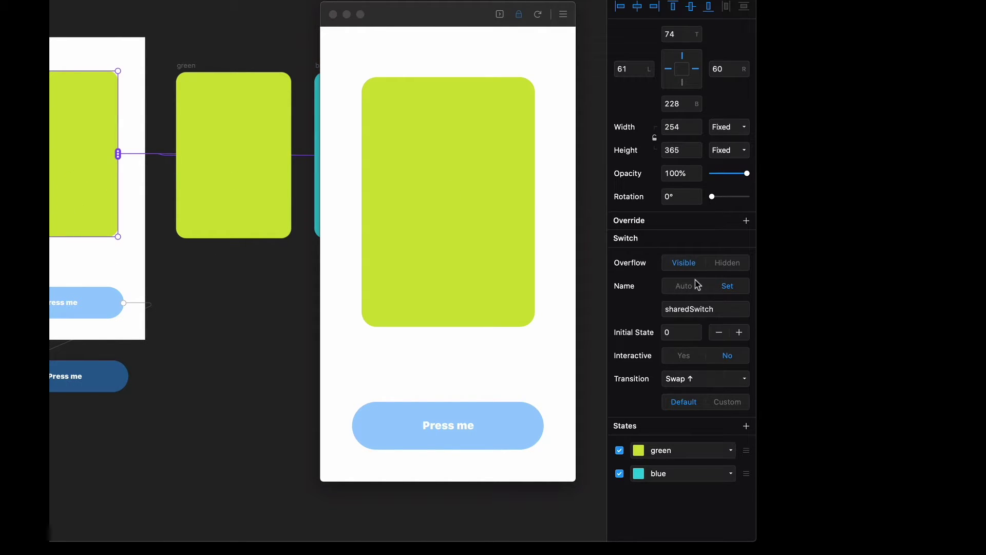
- Set the Switch component's overflow to Hidden and test the button in the preview
{"action": "left_click", "coordinate": [737, 264]}
{"action": "left_click", "coordinate": [467, 443]}
{"action": "left_click", "coordinate": [467, 443]}
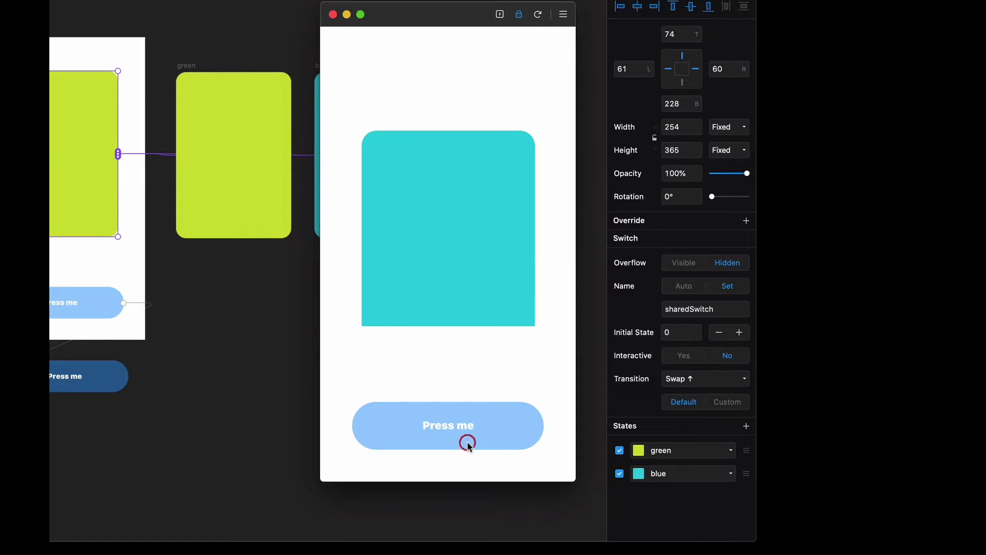
{"action": "left_click", "coordinate": [468, 443]}
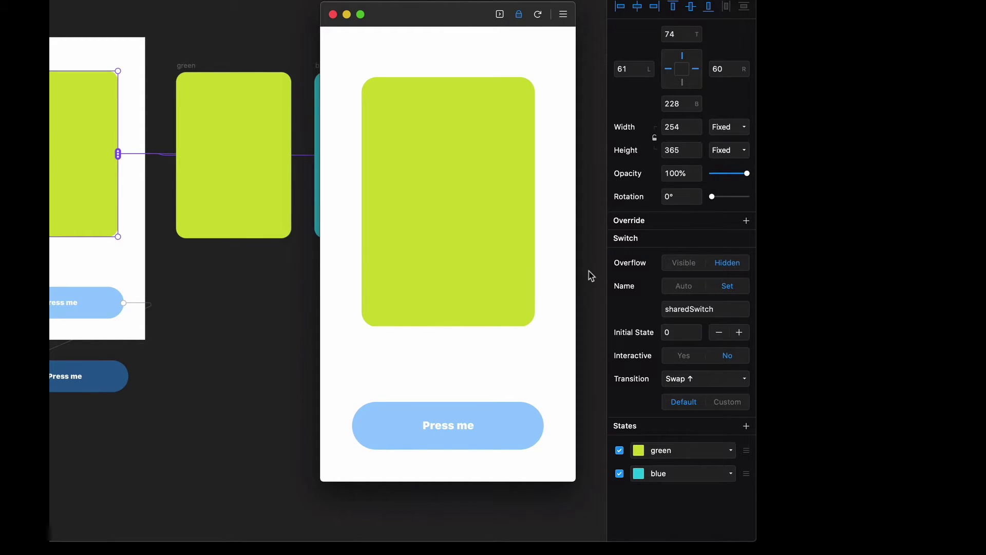
- Change the Switch component's transition to Slide ←→ (Direction-aware) and test it with "Press me" in the preview
{"action": "left_click", "coordinate": [693, 382]}
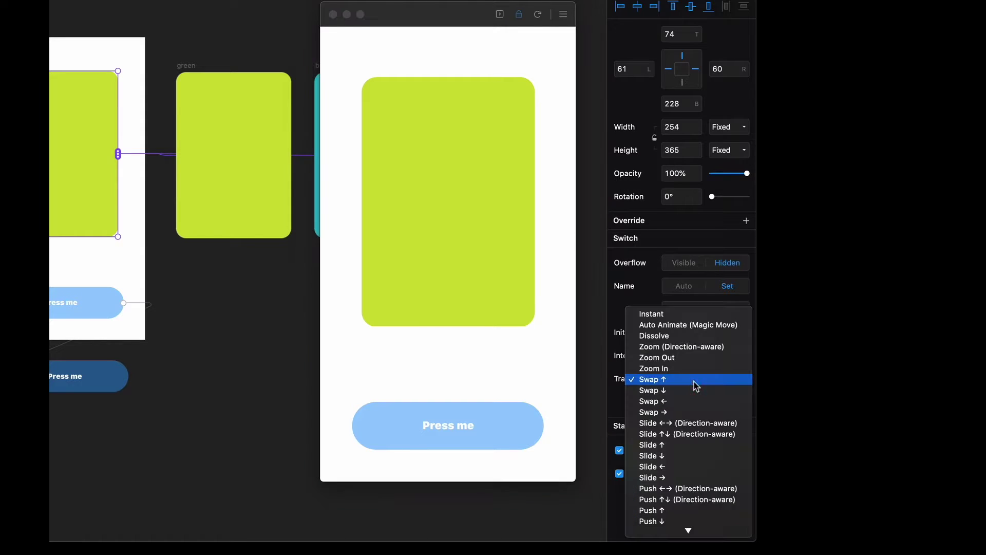
{"action": "left_click", "coordinate": [704, 422]}
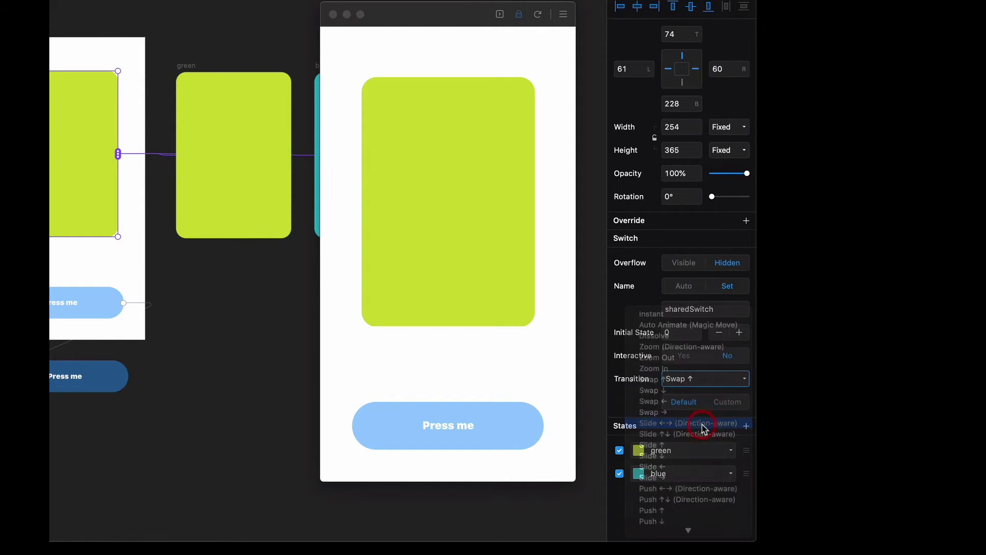
{"action": "left_click", "coordinate": [482, 442]}
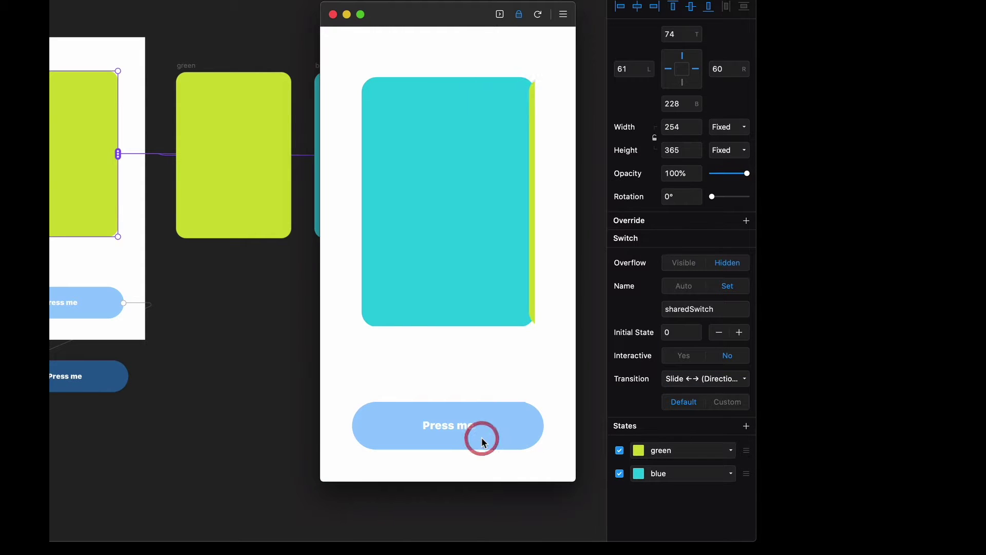
{"action": "left_click", "coordinate": [483, 442]}
{"action": "left_click", "coordinate": [482, 442]}
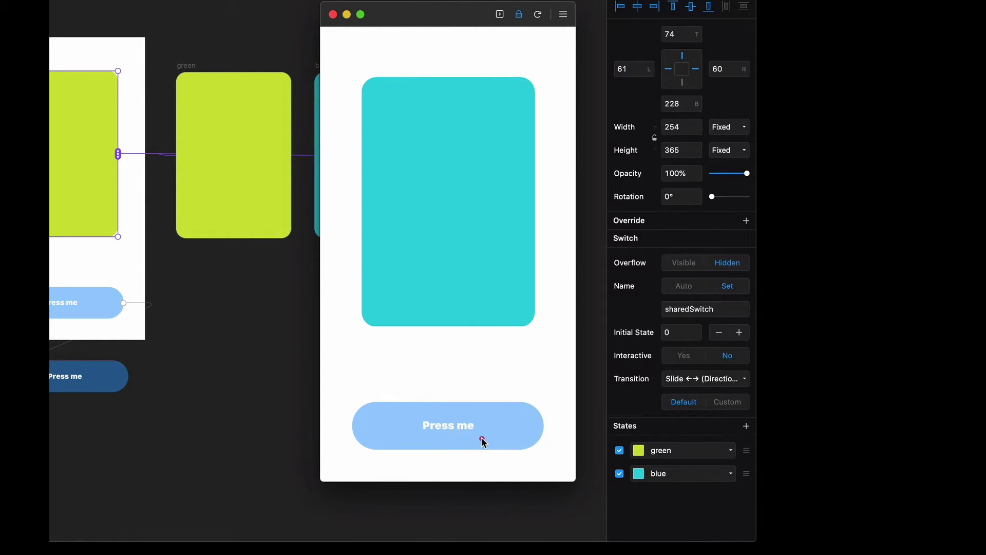
{"action": "left_click", "coordinate": [482, 440]}
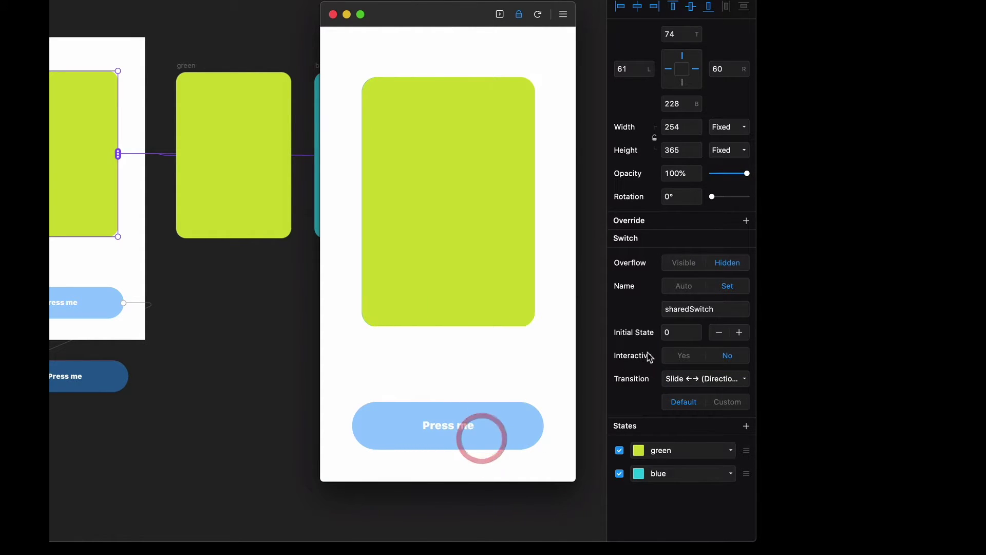
- Change the Switch component's transition to Auto Animate (Magic Move), test it repeatedly with "Press me" in the preview, and close the preview
{"action": "left_click", "coordinate": [729, 380]}
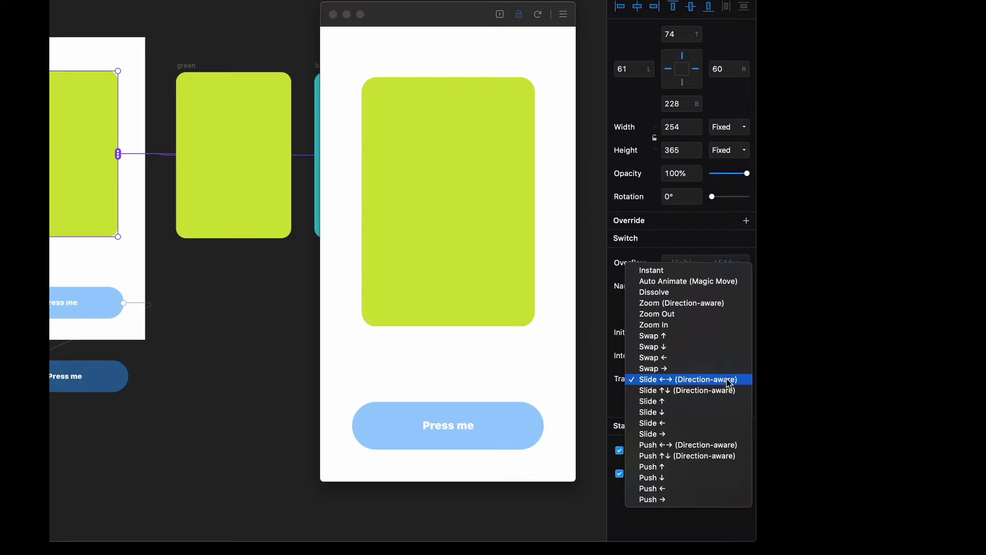
{"action": "left_click", "coordinate": [691, 281]}
{"action": "left_click", "coordinate": [508, 418]}
{"action": "left_click", "coordinate": [508, 418]}
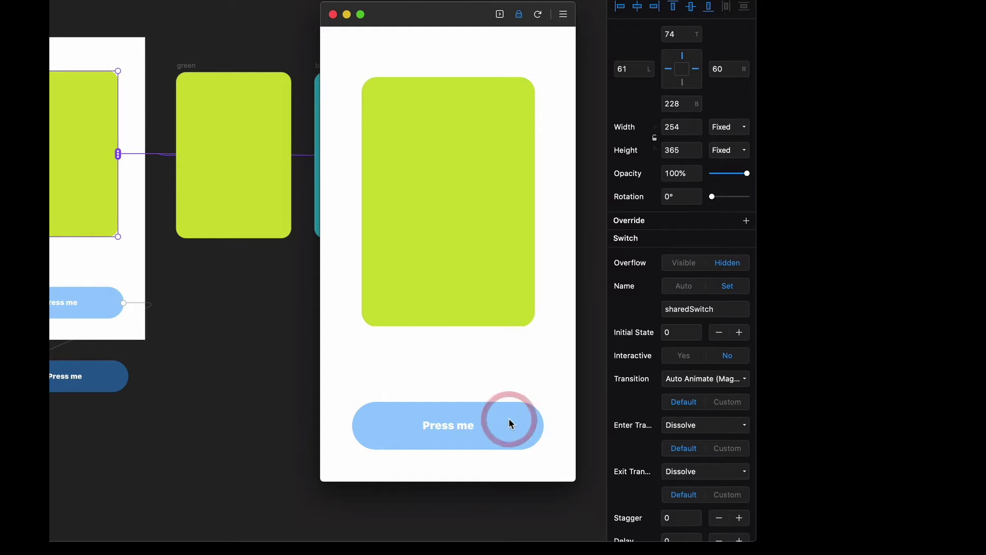
{"action": "left_click", "coordinate": [509, 419]}
{"action": "left_click", "coordinate": [509, 420]}
{"action": "left_click", "coordinate": [509, 420]}
{"action": "left_click", "coordinate": [509, 420]}
{"action": "left_click", "coordinate": [509, 420]}
{"action": "left_click", "coordinate": [511, 424]}
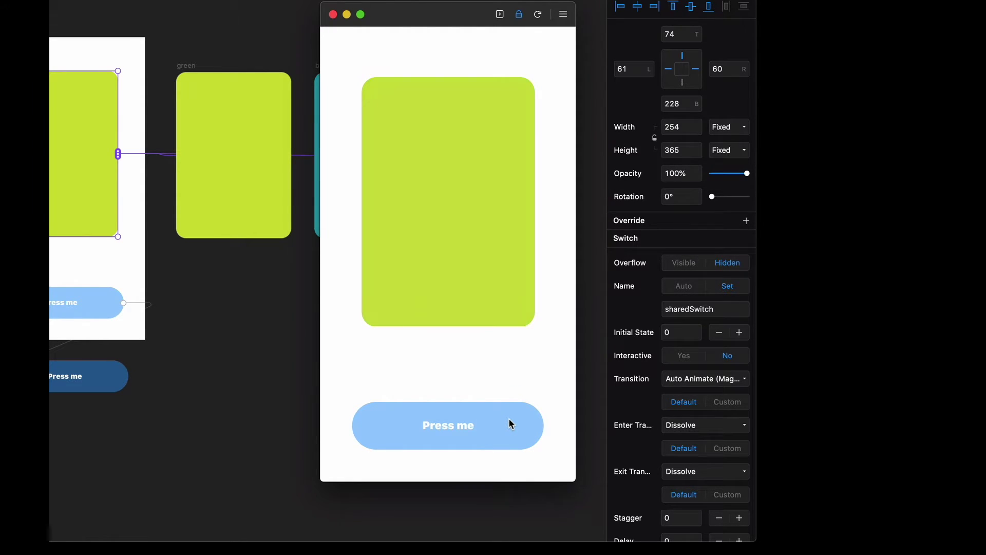
{"action": "left_click", "coordinate": [332, 15]}
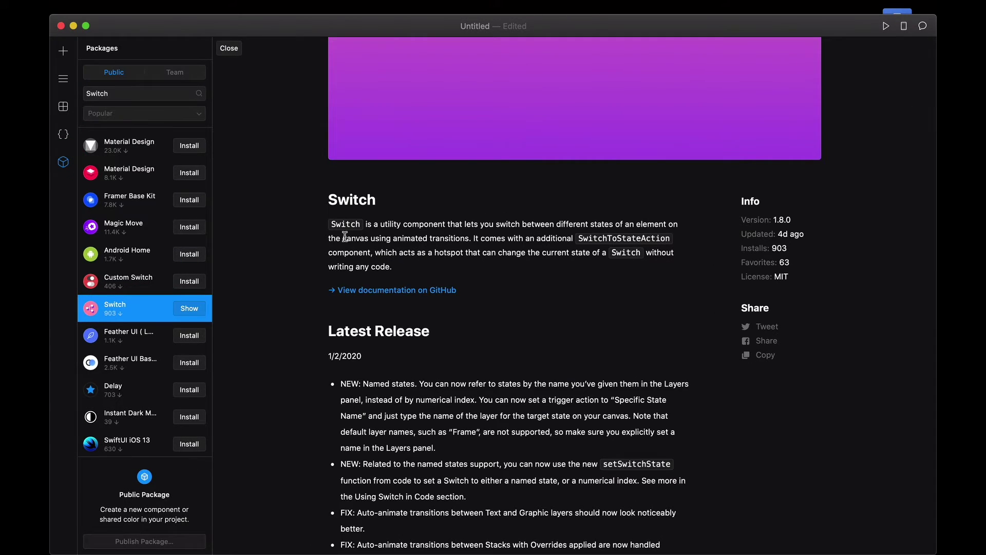
- Download all examples from the Switch package page, open switch-examples.framerx from Downloads, and enlarge its window
{"action": "scroll", "coordinate": [345, 236], "scroll_direction": "down", "scroll_amount": 10}
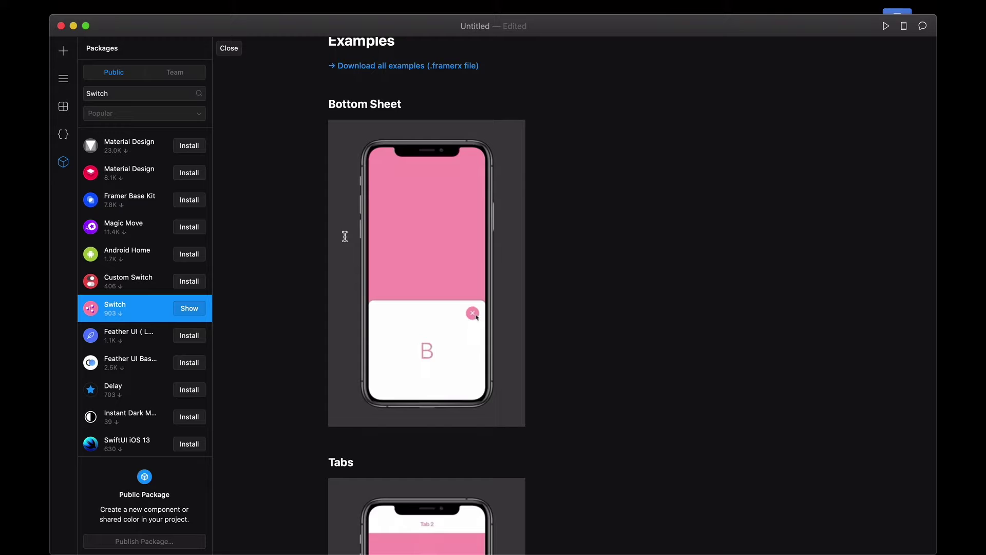
{"action": "scroll", "coordinate": [344, 235], "scroll_direction": "up", "scroll_amount": 2}
{"action": "left_click", "coordinate": [420, 124]}
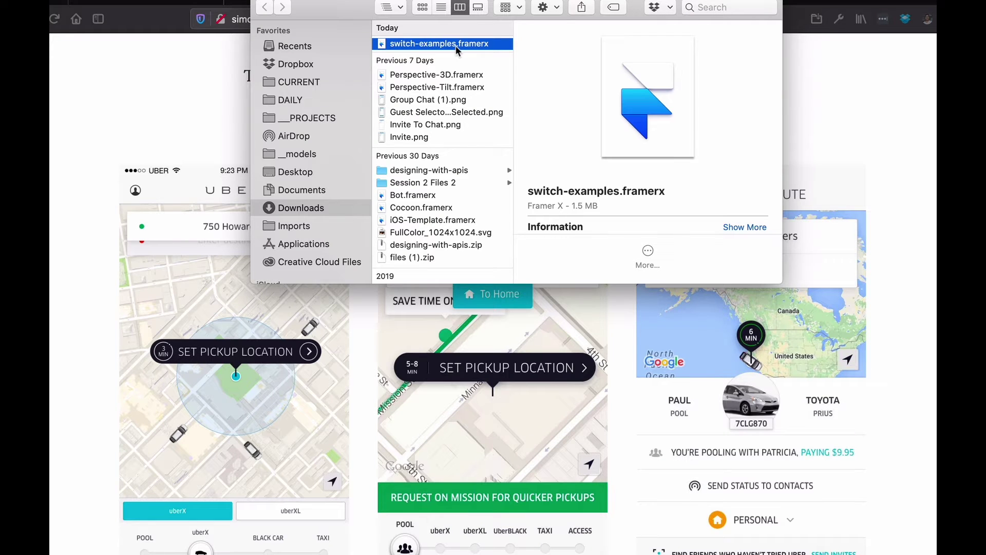
{"action": "double_click", "coordinate": [455, 45]}
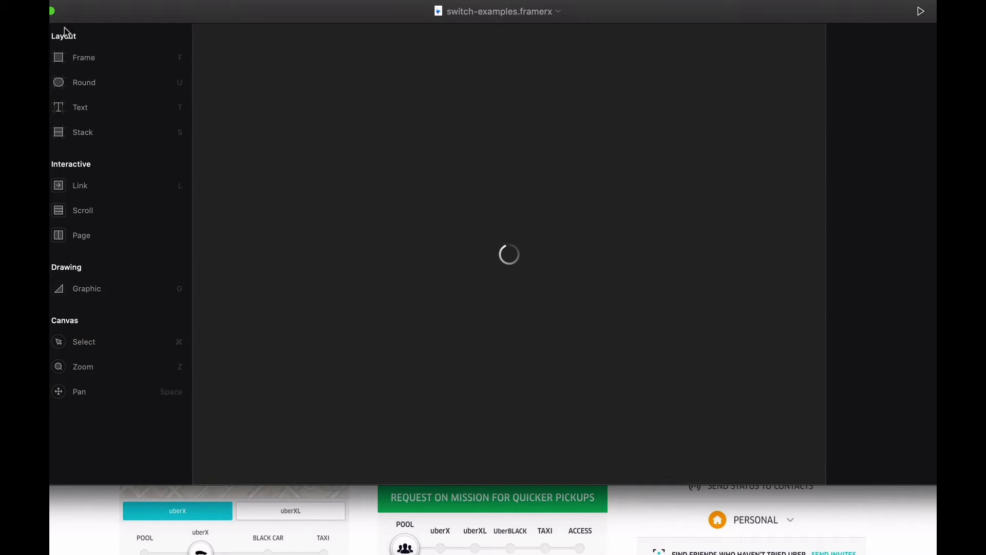
{"action": "mouse_move", "coordinate": [52, 12]}
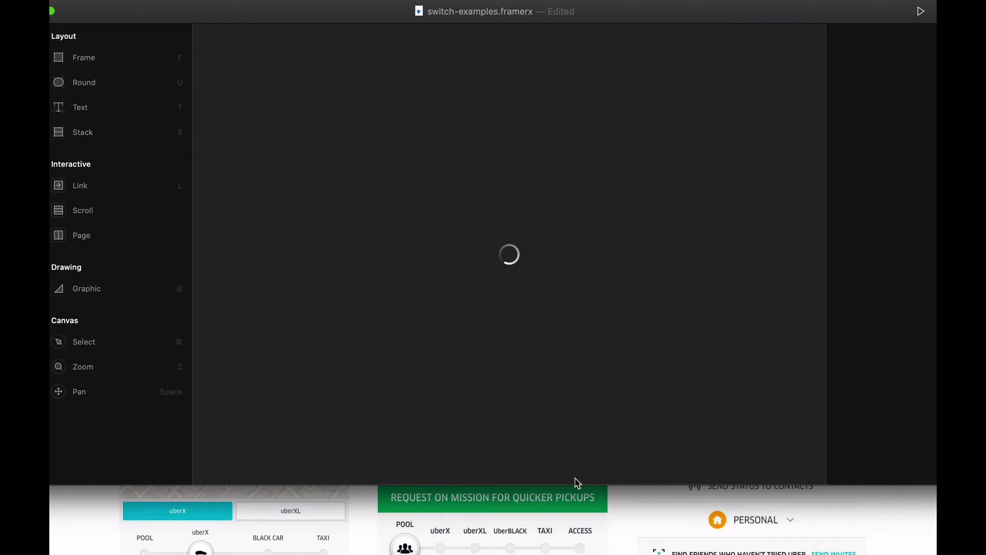
{"action": "left_click_drag", "start_coordinate": [581, 485], "coordinate": [588, 554]}
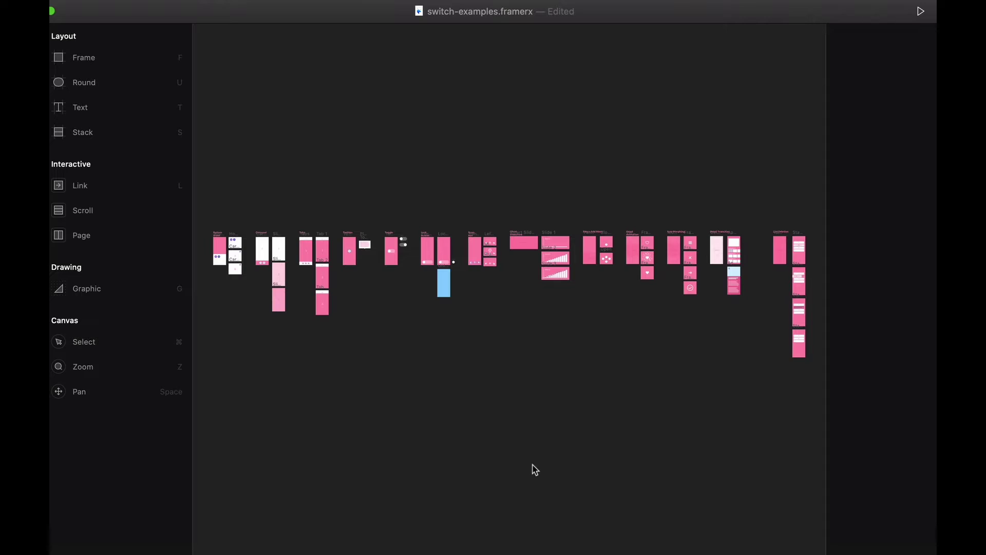
- Open a preview of the Bottom Sheet example frame
{"action": "scroll", "coordinate": [533, 468], "scroll_direction": "left", "scroll_amount": 5}
{"action": "scroll", "coordinate": [341, 295], "scroll_direction": "up", "scroll_amount": 3}
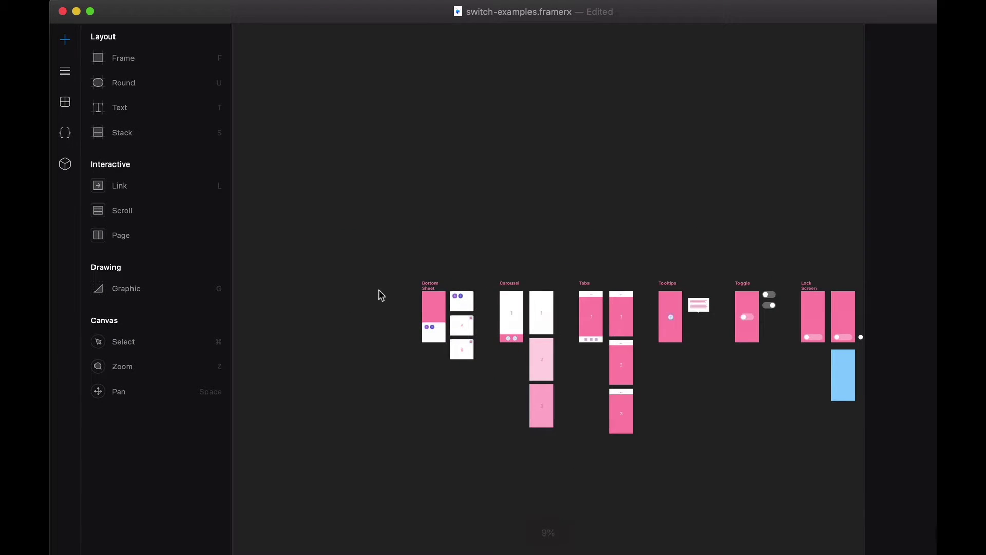
{"action": "scroll", "coordinate": [381, 294], "scroll_direction": "up", "scroll_amount": 5}
{"action": "scroll", "coordinate": [406, 290], "scroll_direction": "right", "scroll_amount": 5}
{"action": "scroll", "coordinate": [462, 293], "scroll_direction": "up", "scroll_amount": 1}
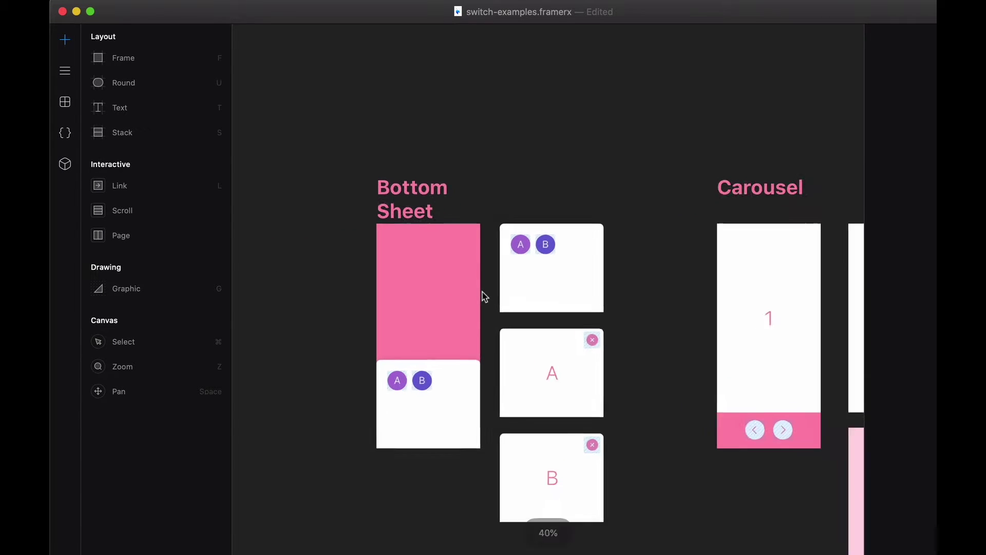
{"action": "scroll", "coordinate": [483, 295], "scroll_direction": "up", "scroll_amount": 1}
{"action": "scroll", "coordinate": [431, 257], "scroll_direction": "down", "scroll_amount": 2}
{"action": "scroll", "coordinate": [431, 257], "scroll_direction": "right", "scroll_amount": 2}
{"action": "left_click", "coordinate": [339, 170]}
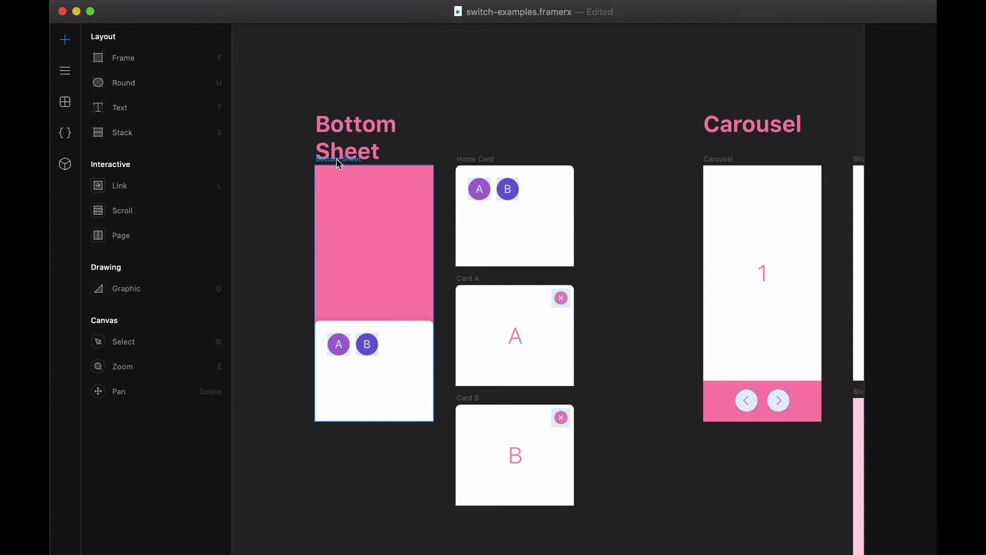
{"action": "key", "text": "super+p"}
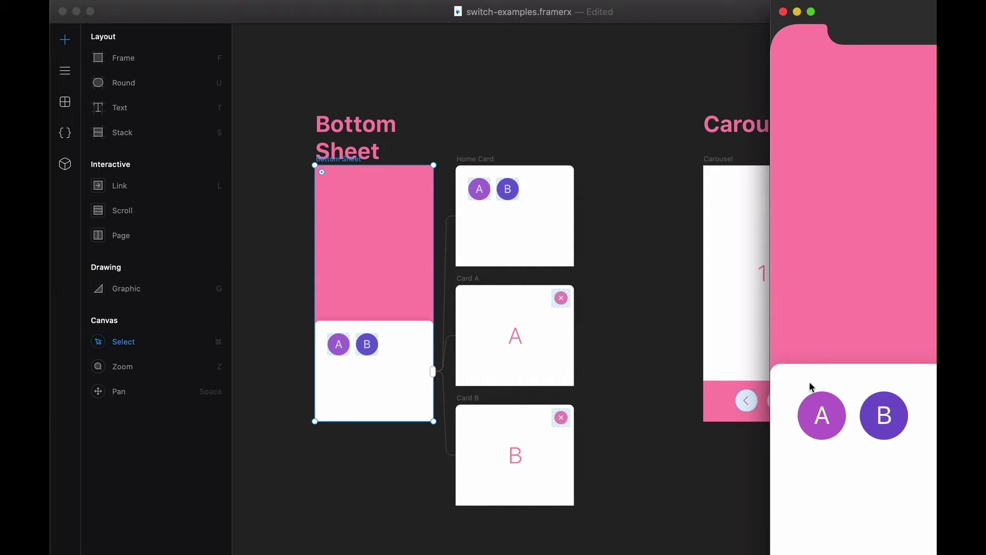
- Try the Bottom Sheet prototype by opening and closing card A and card B in the preview
{"action": "left_click", "coordinate": [818, 409]}
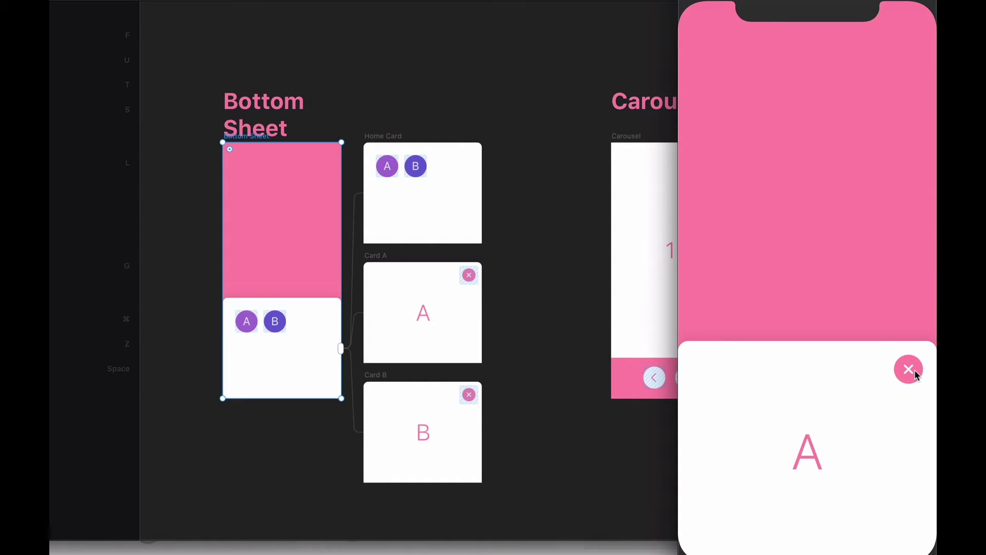
{"action": "left_click", "coordinate": [910, 371]}
{"action": "left_click", "coordinate": [791, 401]}
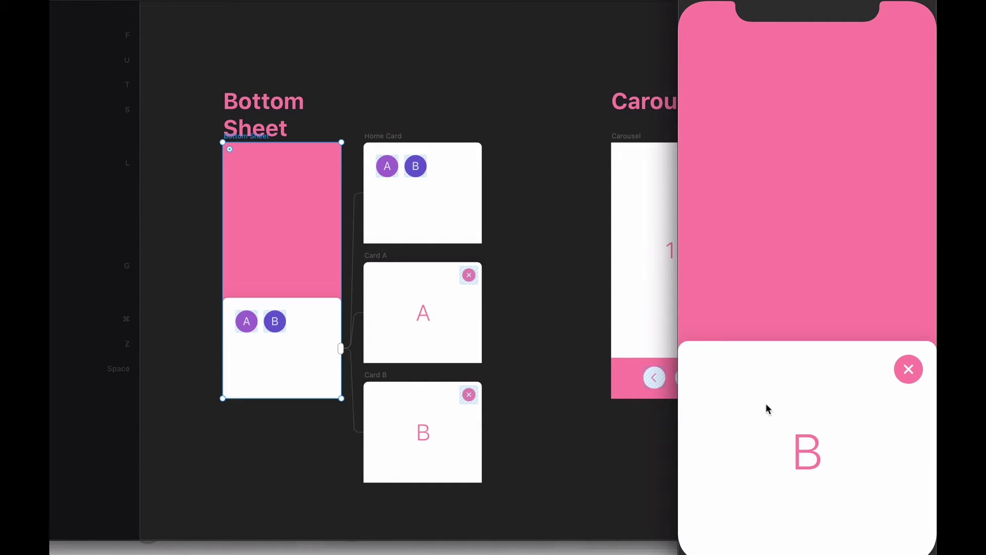
{"action": "left_click", "coordinate": [905, 370]}
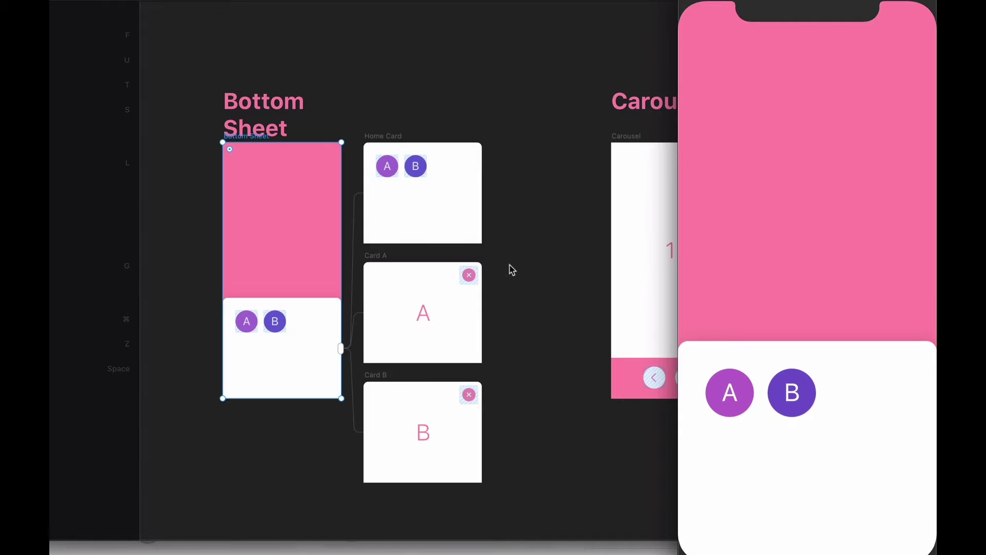
- Preview the Carousel example and advance it two slides with its forward arrow
{"action": "scroll", "coordinate": [510, 267], "scroll_direction": "right", "scroll_amount": 5}
{"action": "scroll", "coordinate": [512, 269], "scroll_direction": "right", "scroll_amount": 2}
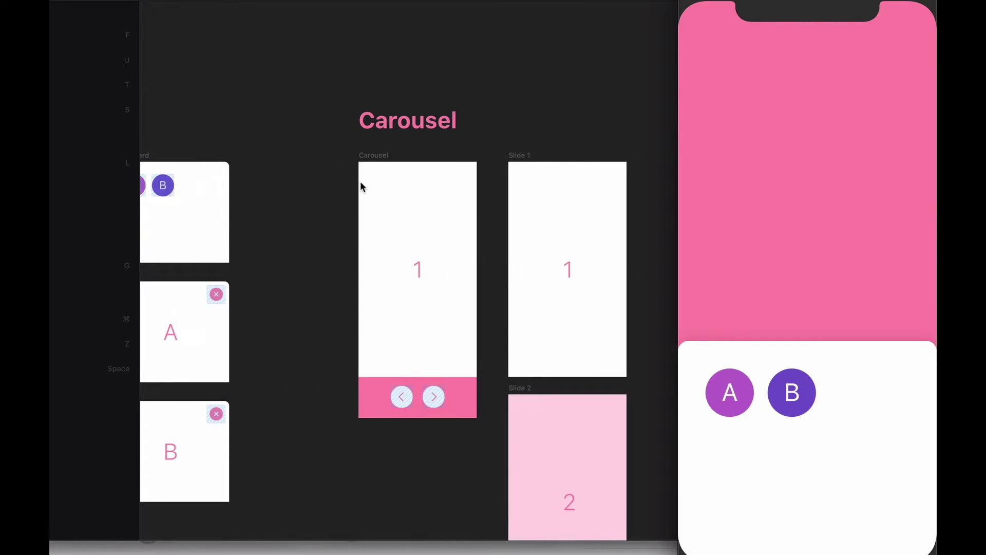
{"action": "left_click", "coordinate": [374, 155]}
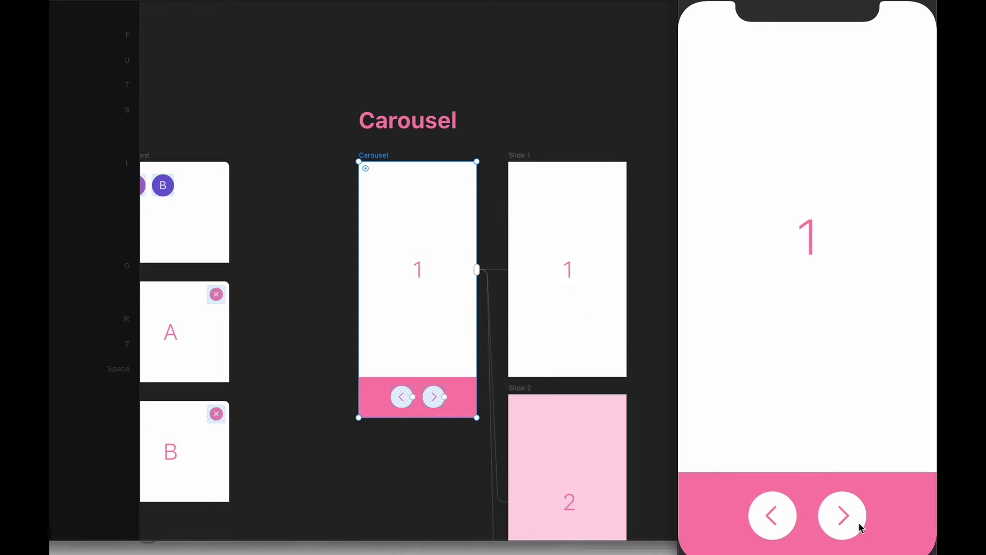
{"action": "left_click", "coordinate": [858, 521]}
{"action": "left_click", "coordinate": [858, 522]}
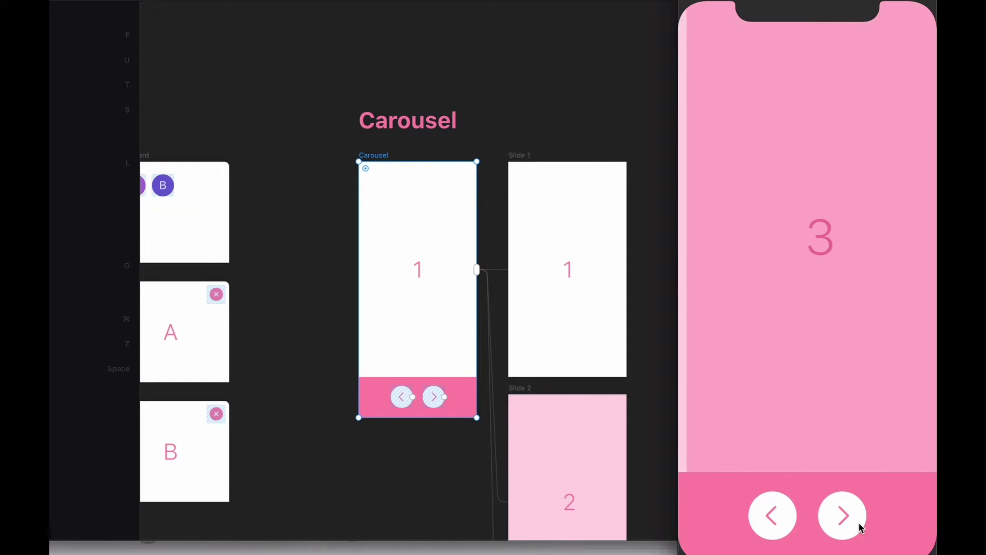
- Preview the Tabs example and switch among its three tabs
{"action": "scroll", "coordinate": [586, 440], "scroll_direction": "right", "scroll_amount": 10}
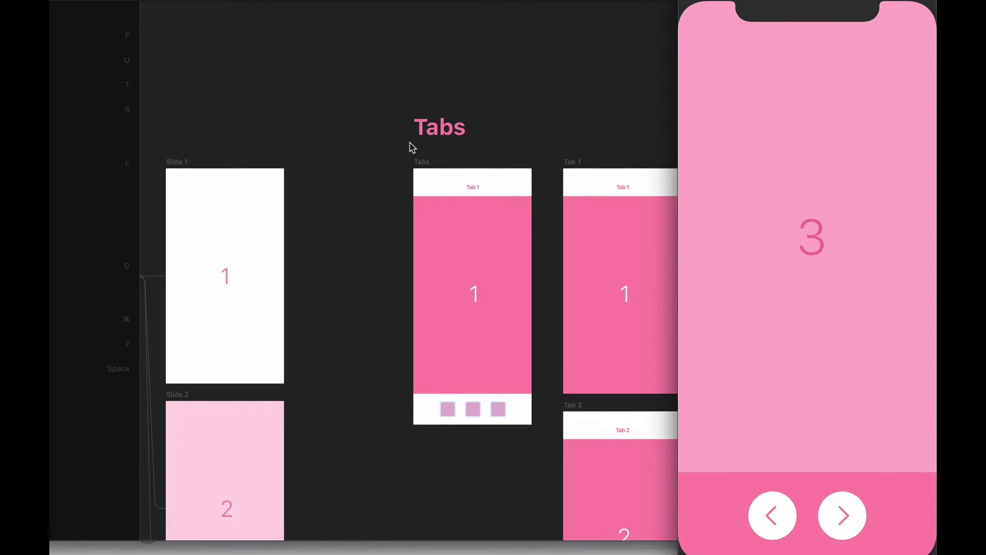
{"action": "left_click", "coordinate": [420, 164]}
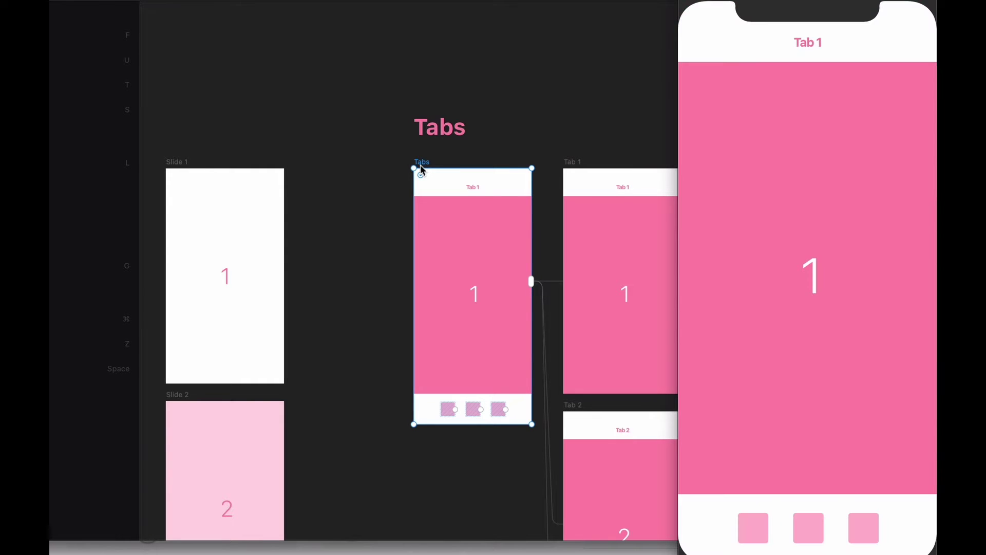
{"action": "left_click", "coordinate": [755, 542]}
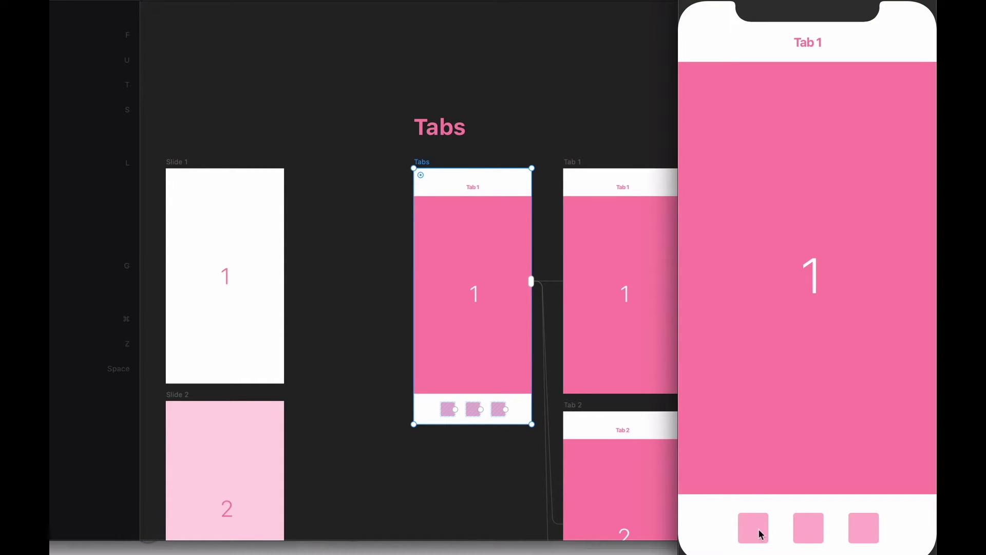
{"action": "left_click", "coordinate": [805, 519]}
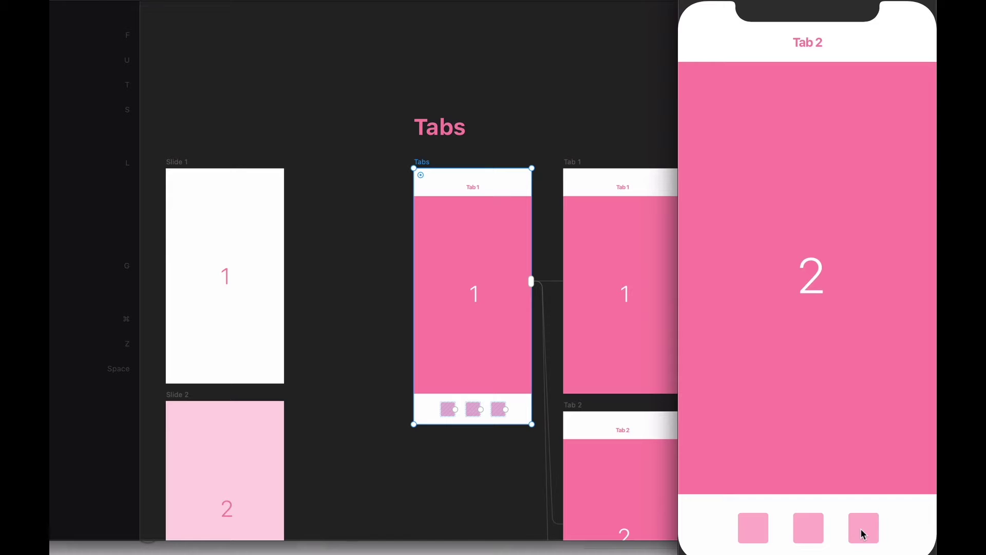
{"action": "left_click", "coordinate": [861, 531]}
{"action": "left_click", "coordinate": [811, 537]}
- Preview the Tooltip example, toggle its tooltip with the question mark button, and close the preview
{"action": "scroll", "coordinate": [463, 171], "scroll_direction": "right", "scroll_amount": 5}
{"action": "scroll", "coordinate": [464, 170], "scroll_direction": "down", "scroll_amount": 3}
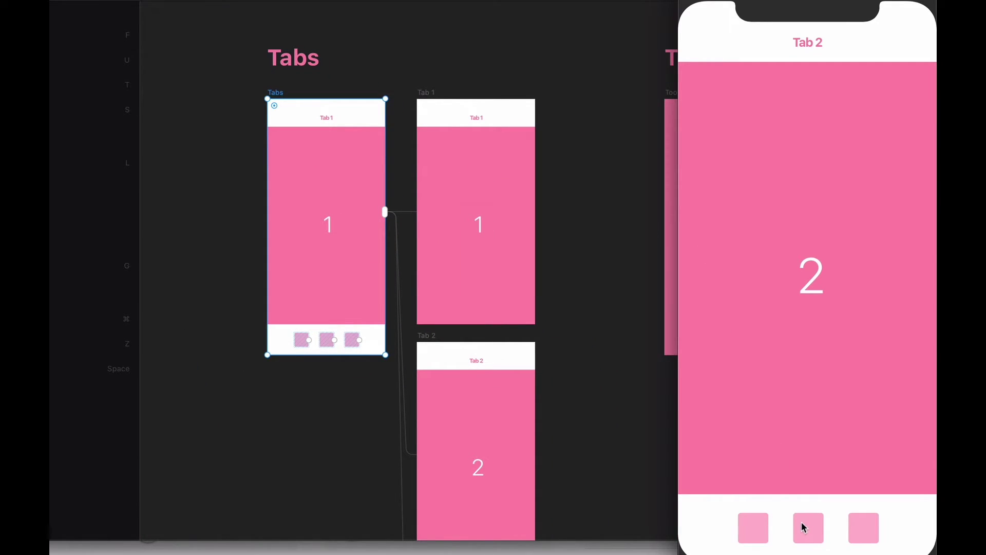
{"action": "left_click_drag", "start_coordinate": [806, 205], "coordinate": [552, 205]}
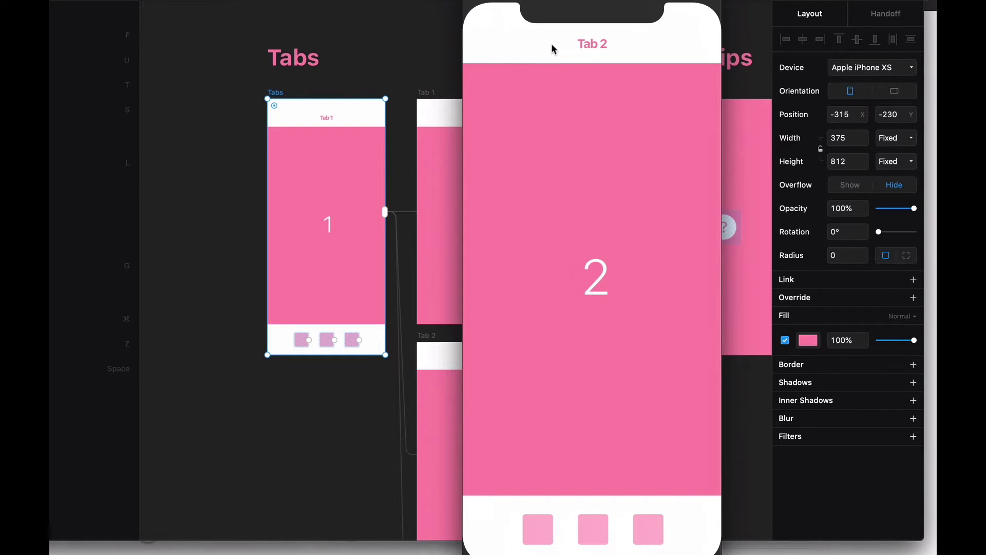
{"action": "key", "text": "Escape"}
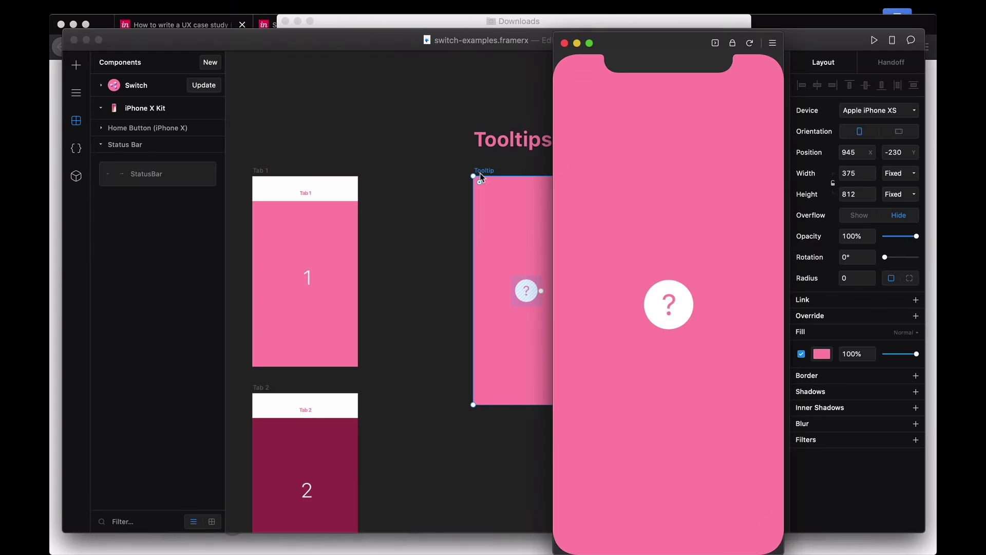
{"action": "left_click", "coordinate": [669, 304]}
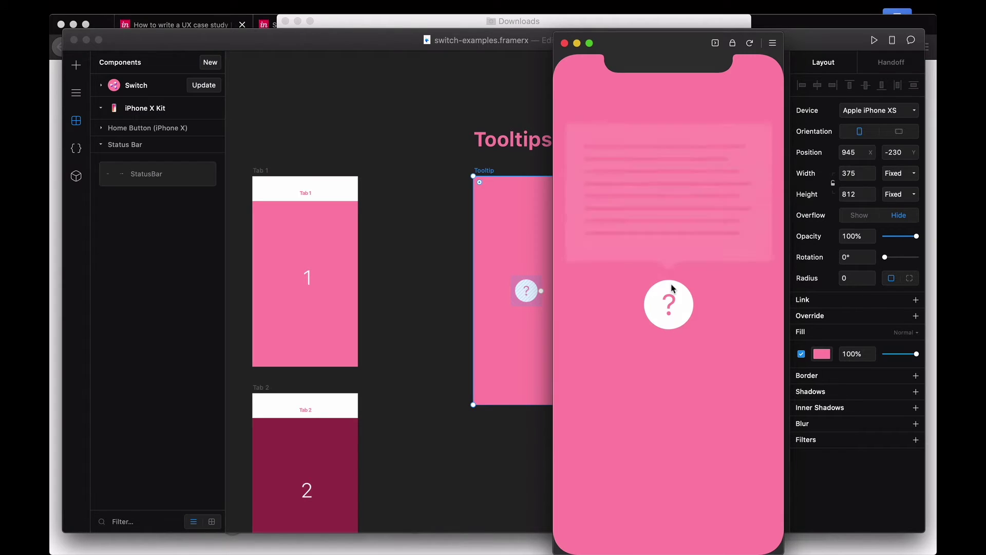
{"action": "left_click", "coordinate": [657, 312]}
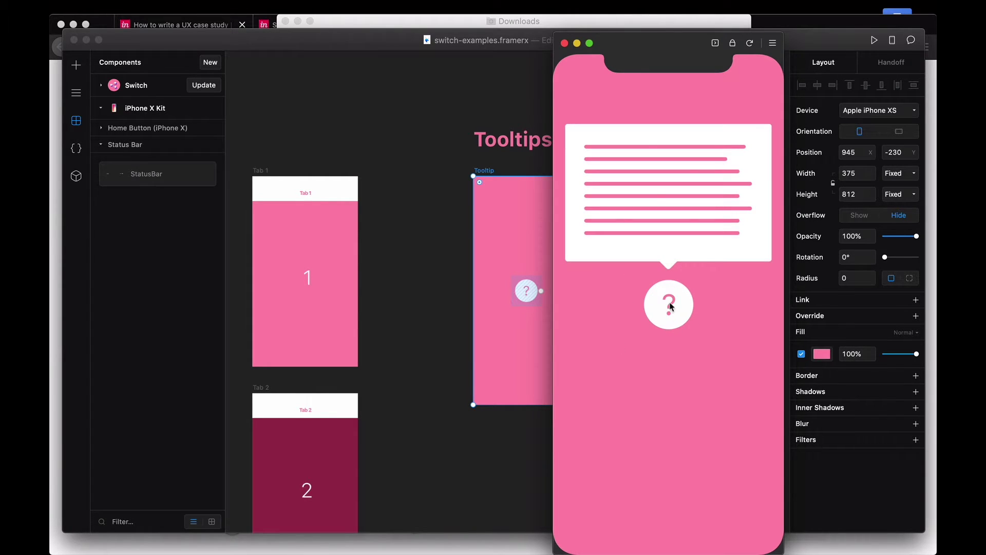
{"action": "left_click", "coordinate": [564, 43]}
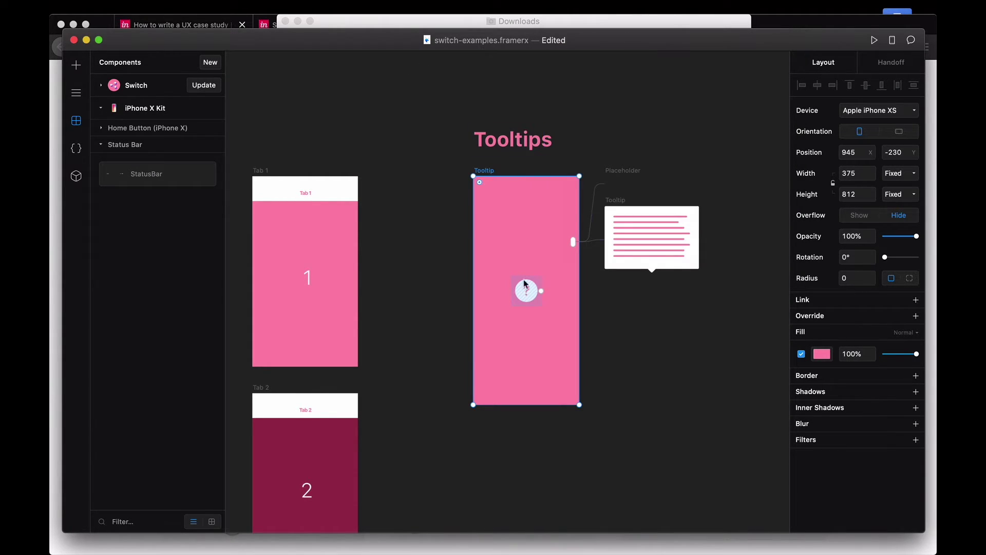
- Examine the Placeholder and Tooltip state frames connected to the Tooltips example
{"action": "scroll", "coordinate": [526, 285], "scroll_direction": "right", "scroll_amount": 3}
{"action": "left_click", "coordinate": [583, 179]}
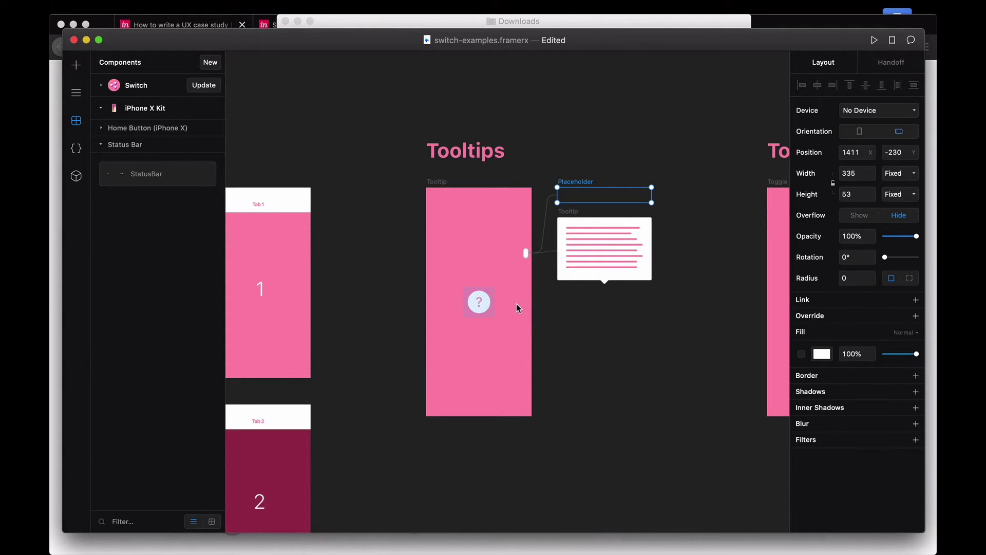
{"action": "left_click", "coordinate": [610, 249]}
{"action": "scroll", "coordinate": [610, 250], "scroll_direction": "right", "scroll_amount": 1}
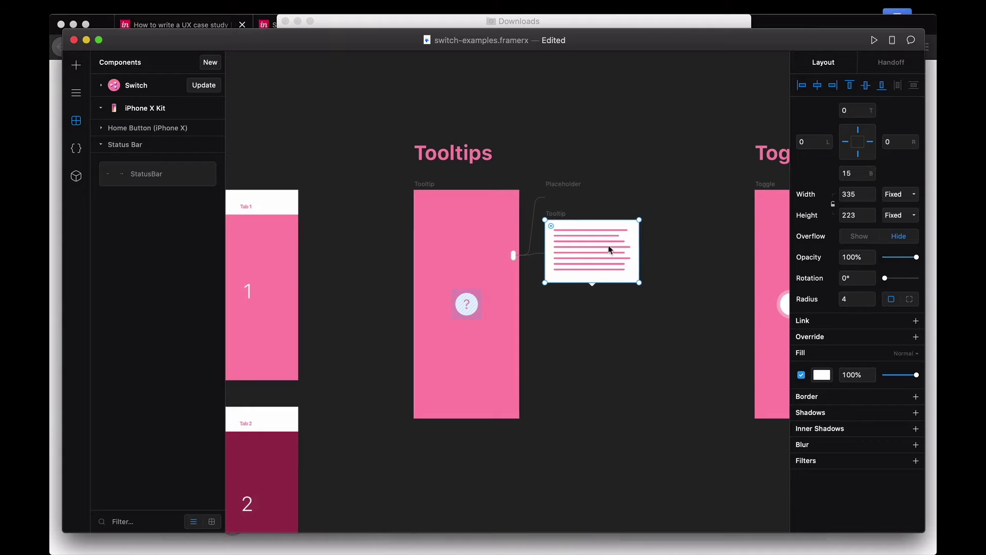
- Preview the Toggle example and flip its switch on and off several times
{"action": "scroll", "coordinate": [609, 248], "scroll_direction": "right", "scroll_amount": 5}
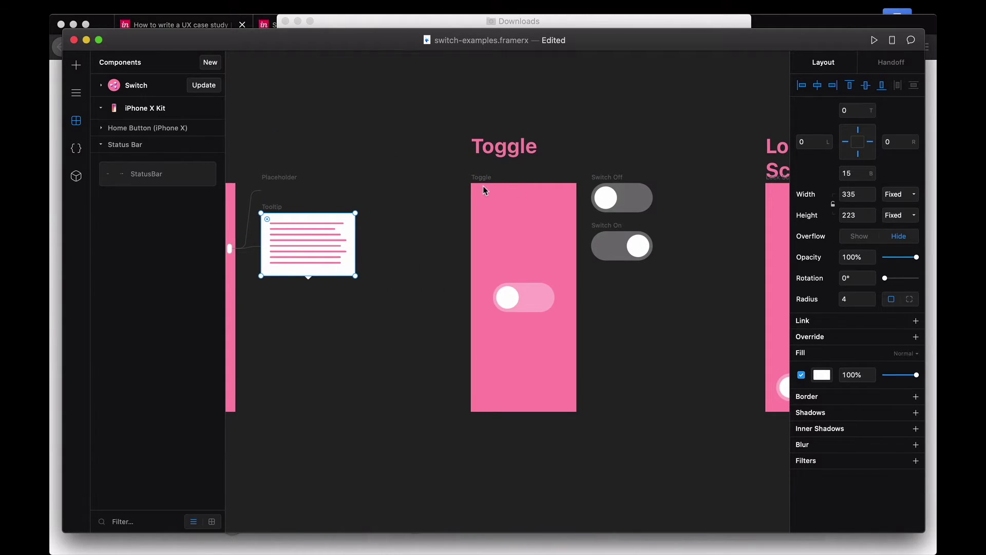
{"action": "left_click", "coordinate": [485, 176]}
{"action": "key", "text": "super+p"}
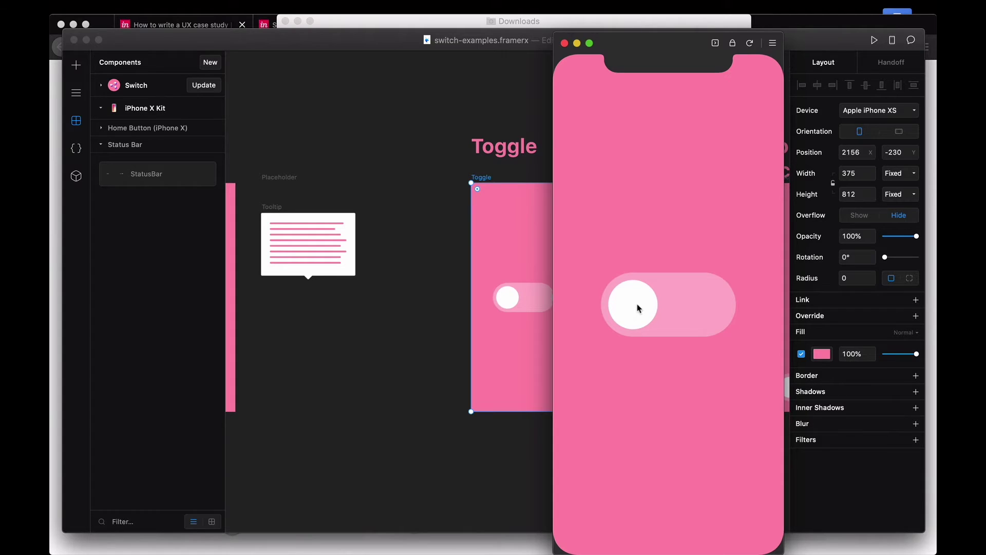
{"action": "left_click", "coordinate": [630, 304]}
{"action": "left_click", "coordinate": [629, 304]}
{"action": "left_click", "coordinate": [630, 304]}
{"action": "left_click", "coordinate": [631, 305]}
{"action": "left_click", "coordinate": [630, 305]}
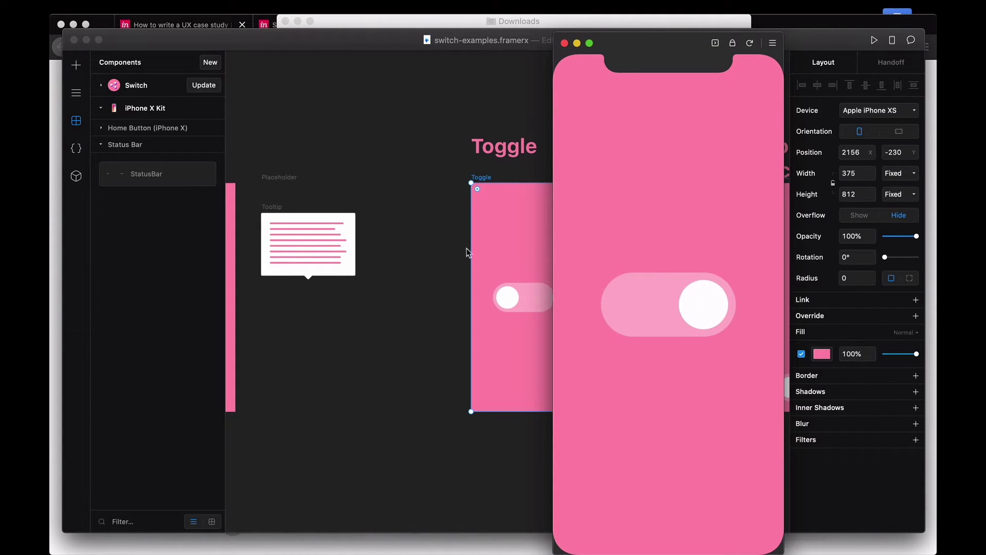
- Change the fill colour of the Toggle example's Switch On frame to dark green, #257935
{"action": "left_click", "coordinate": [466, 248]}
{"action": "scroll", "coordinate": [460, 245], "scroll_direction": "right", "scroll_amount": 5}
{"action": "left_click", "coordinate": [337, 226]}
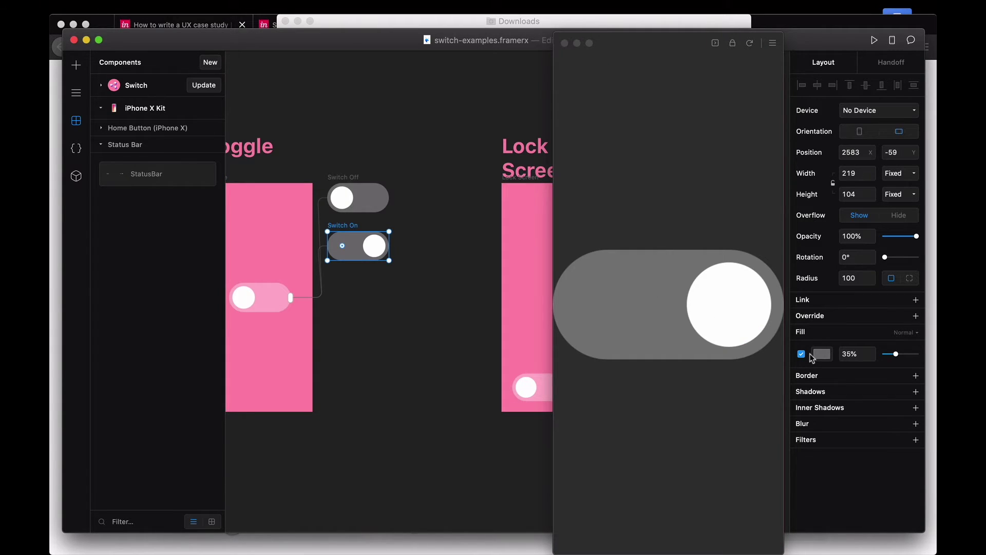
{"action": "left_click", "coordinate": [811, 356]}
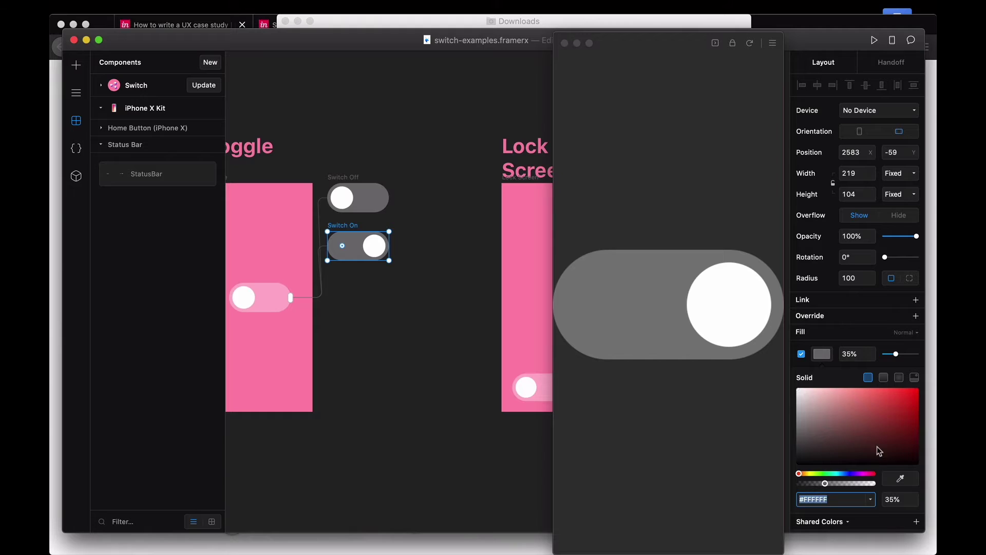
{"action": "left_click", "coordinate": [881, 429]}
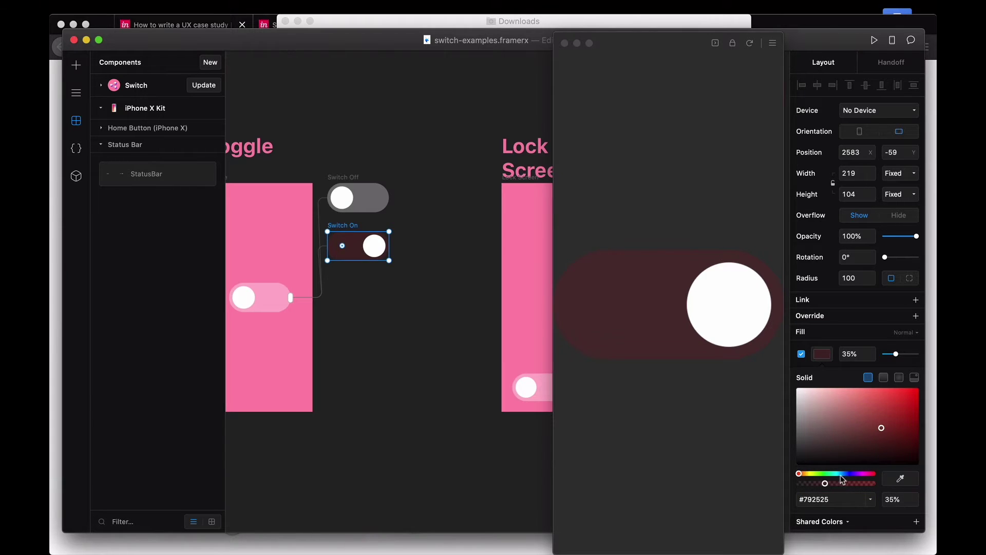
{"action": "left_click_drag", "start_coordinate": [832, 475], "coordinate": [827, 473]}
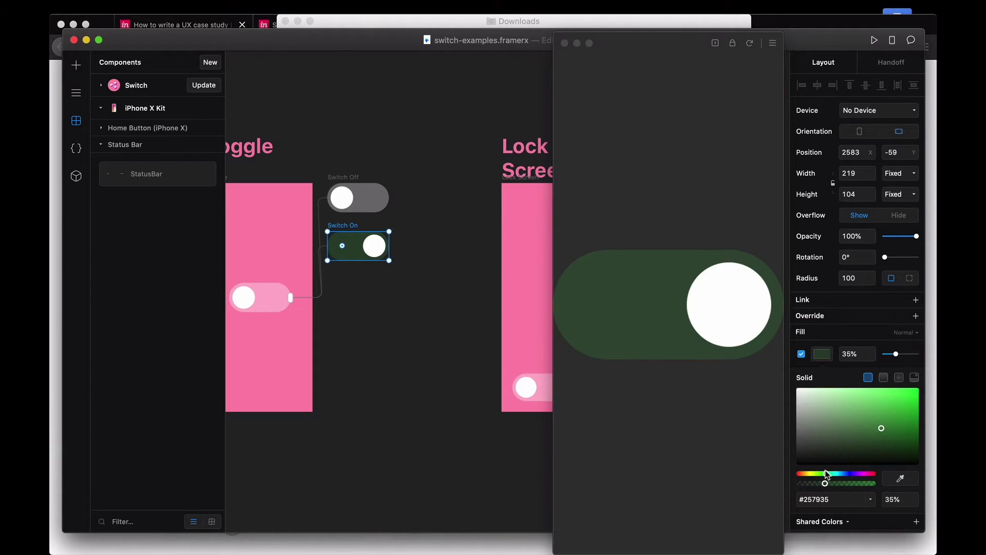
- Preview the Toggle example and flip its switch to check the Switch On frame's new colour
{"action": "scroll", "coordinate": [519, 300], "scroll_direction": "left", "scroll_amount": 3}
{"action": "left_click", "coordinate": [296, 177]}
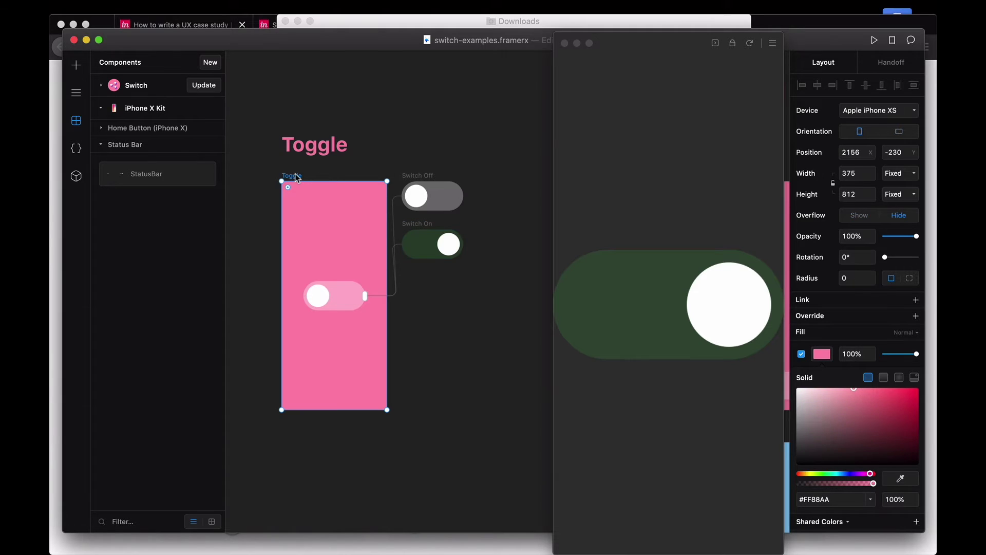
{"action": "left_click", "coordinate": [642, 292]}
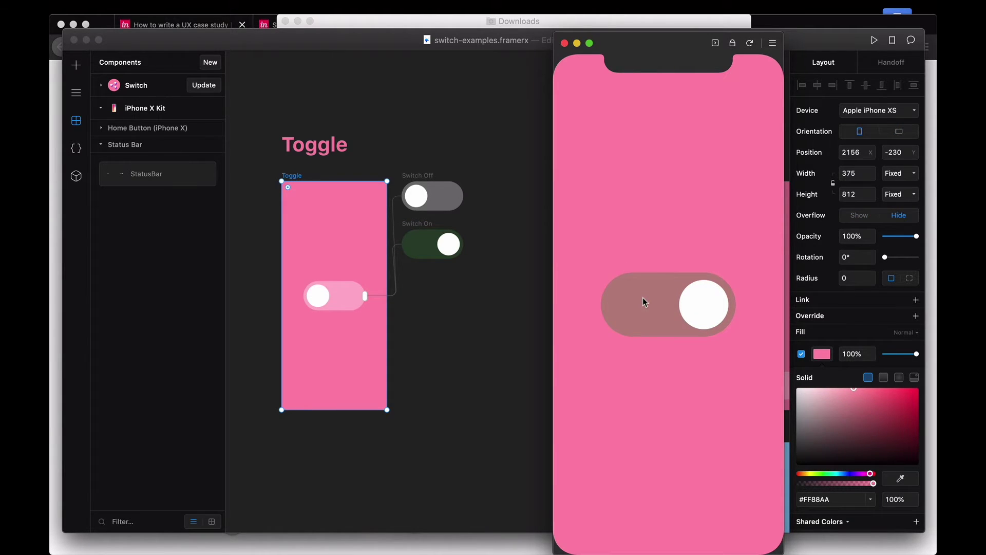
{"action": "left_click", "coordinate": [698, 308]}
{"action": "left_click", "coordinate": [641, 311]}
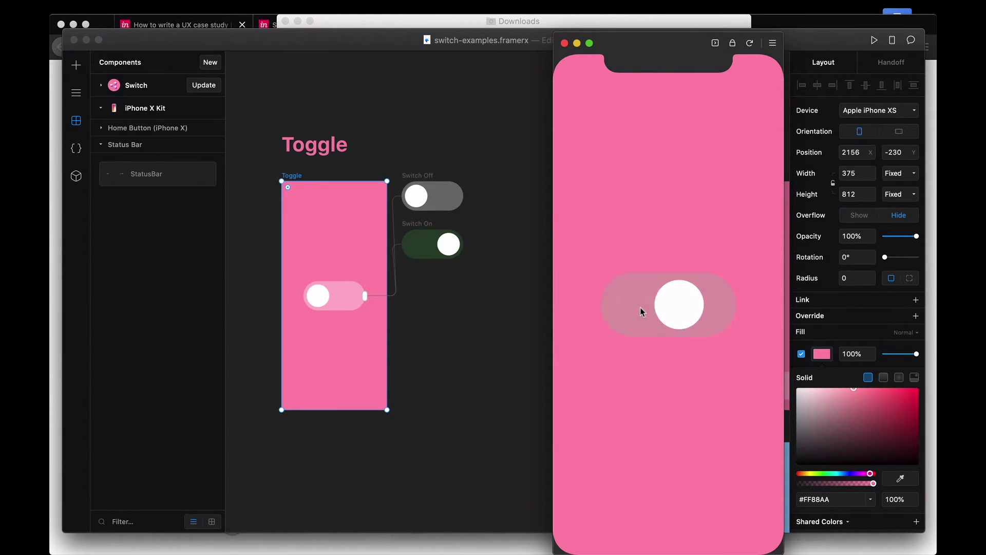
- Brighten the Switch On frame's fill colour to vivid green, #00FF2F
{"action": "left_click", "coordinate": [412, 227]}
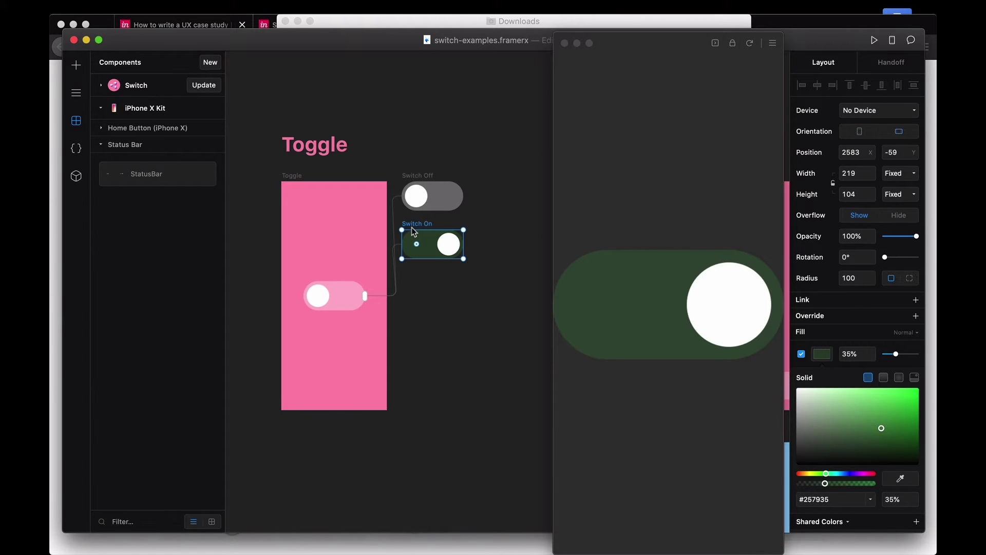
{"action": "left_click_drag", "start_coordinate": [913, 402], "coordinate": [919, 388]}
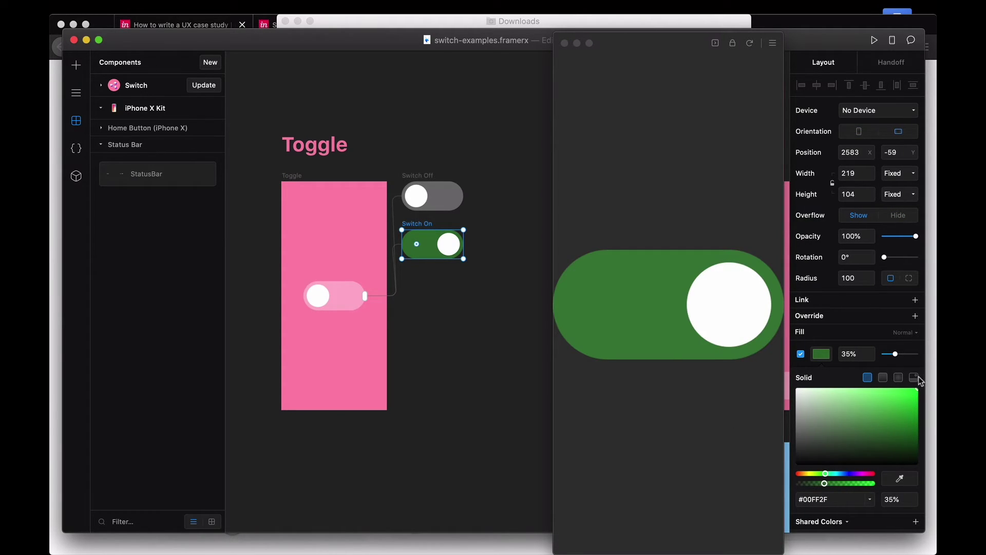
- Preview the Toggle example again and flip its switch repeatedly to watch the colour change between states
{"action": "left_click", "coordinate": [291, 176]}
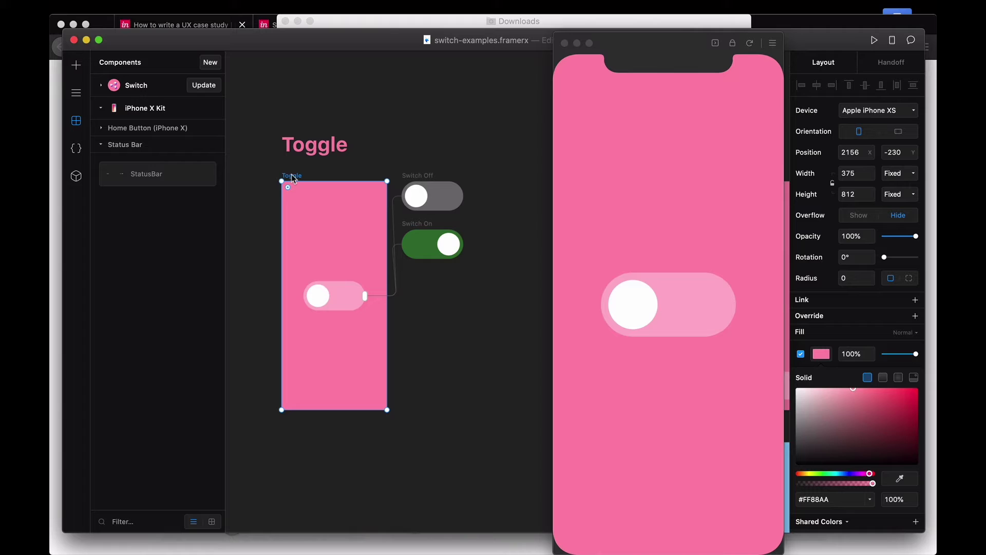
{"action": "left_click", "coordinate": [615, 309]}
{"action": "left_click", "coordinate": [615, 307]}
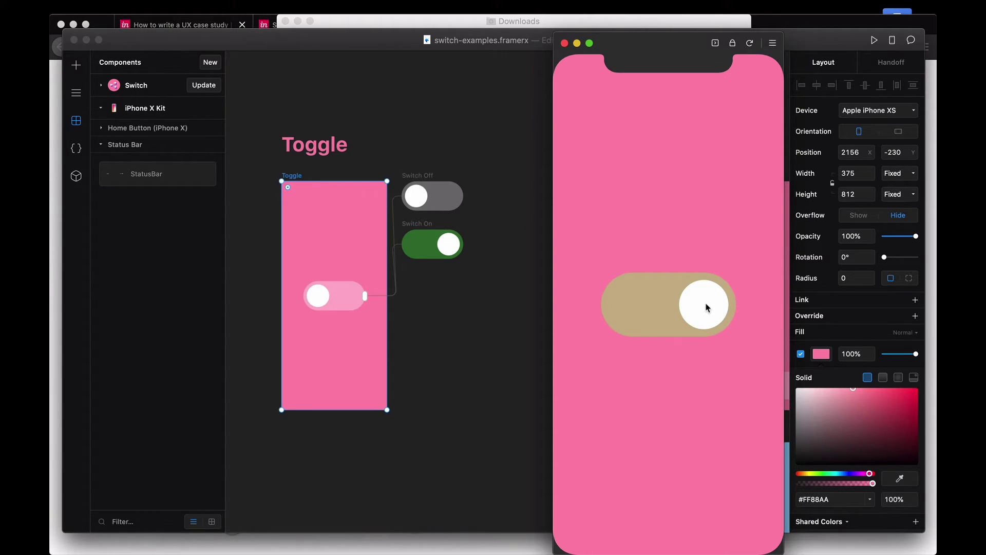
{"action": "left_click", "coordinate": [648, 302]}
{"action": "left_click", "coordinate": [648, 302]}
{"action": "left_click", "coordinate": [648, 302]}
{"action": "left_click", "coordinate": [631, 305]}
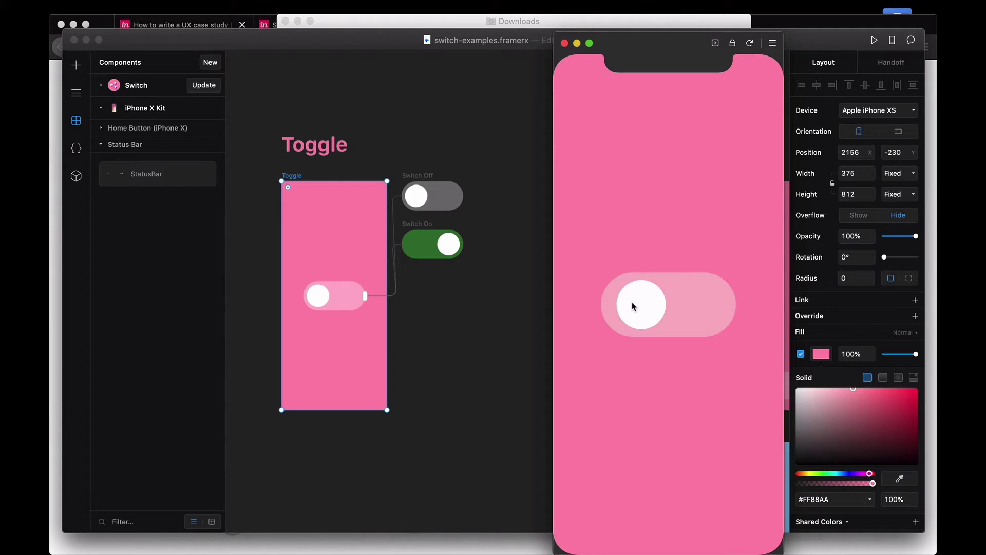
{"action": "left_click", "coordinate": [632, 305]}
{"action": "left_click", "coordinate": [632, 306]}
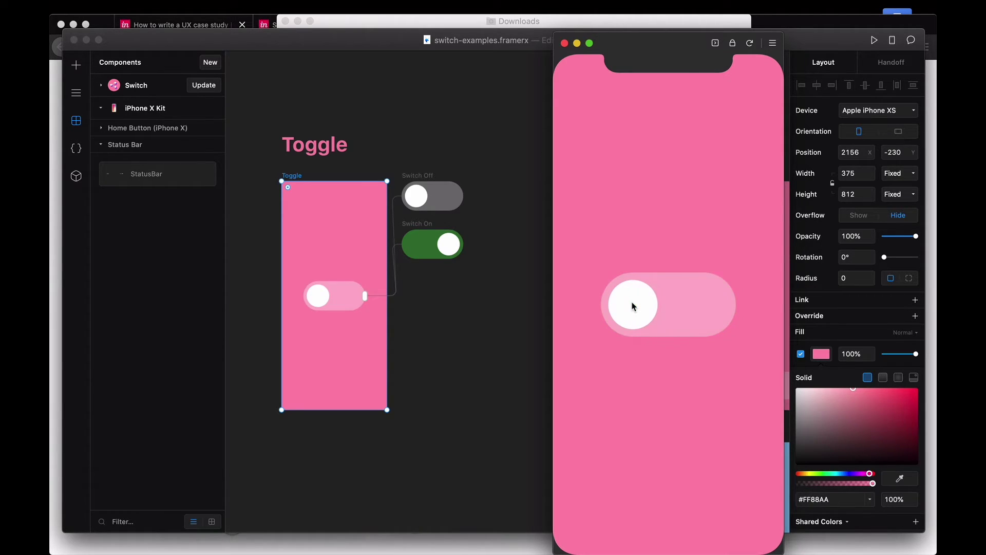
{"action": "left_click", "coordinate": [633, 306]}
- Examine the Toggle example's Switch component, the Round layer in Switch On, and the component's trigger, transition and state settings
{"action": "left_click", "coordinate": [344, 292]}
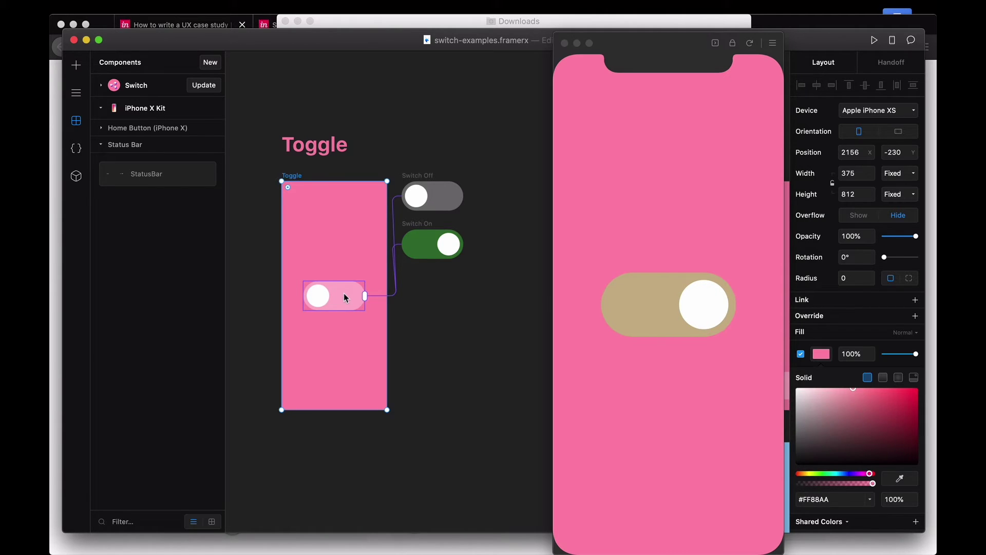
{"action": "left_click", "coordinate": [395, 253]}
{"action": "scroll", "coordinate": [329, 267], "scroll_direction": "right", "scroll_amount": 3}
{"action": "left_click", "coordinate": [257, 299]}
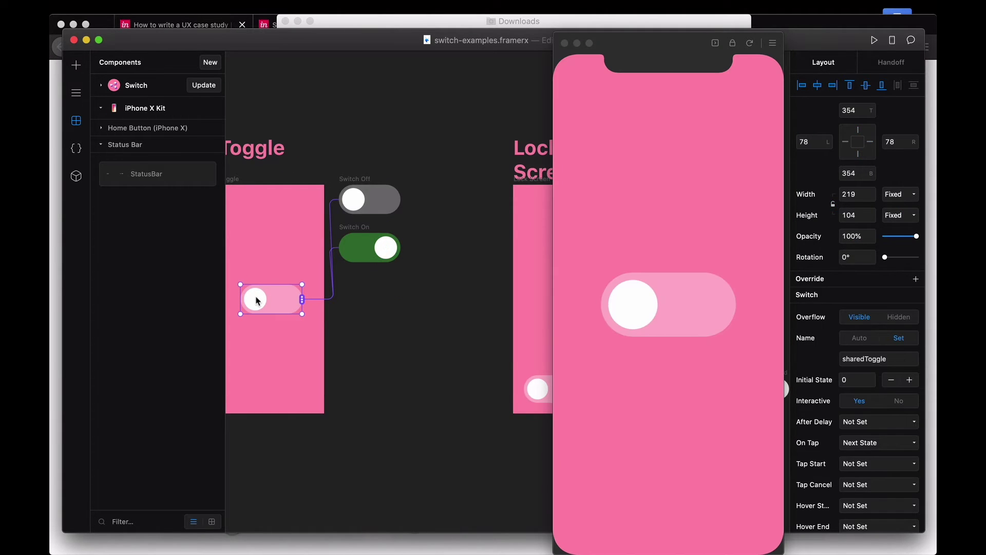
{"action": "left_click", "coordinate": [76, 92]}
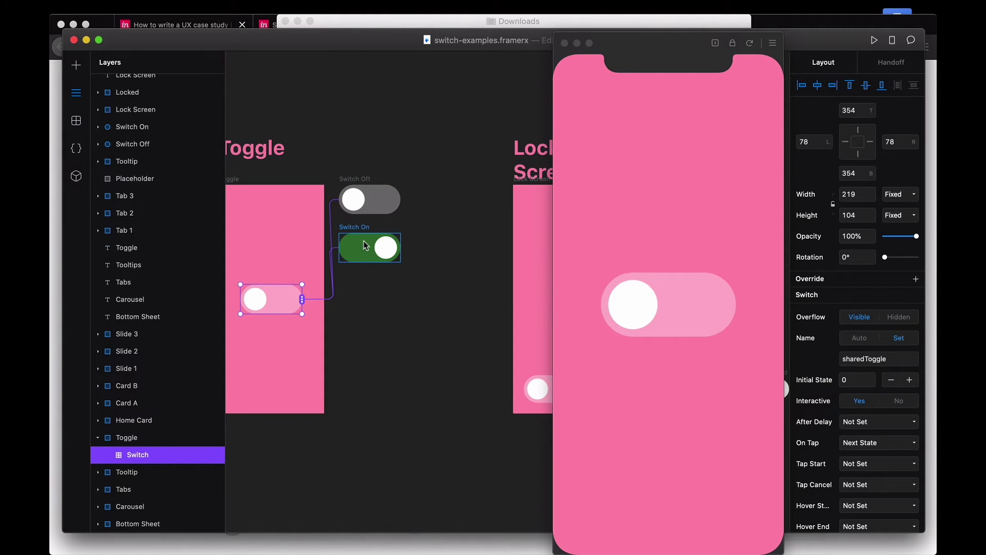
{"action": "left_click", "coordinate": [386, 250]}
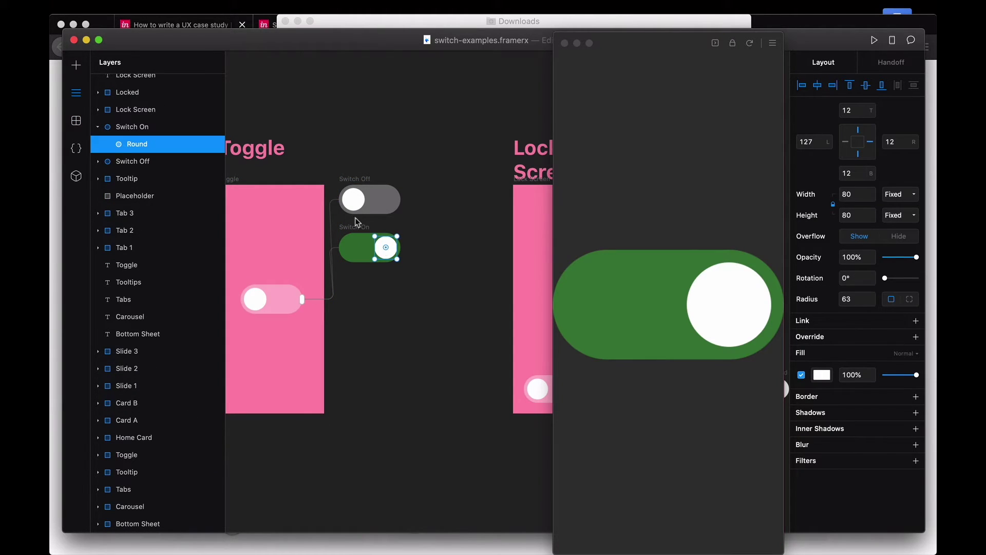
{"action": "scroll", "coordinate": [358, 222], "scroll_direction": "left", "scroll_amount": 3}
{"action": "left_click", "coordinate": [331, 262]}
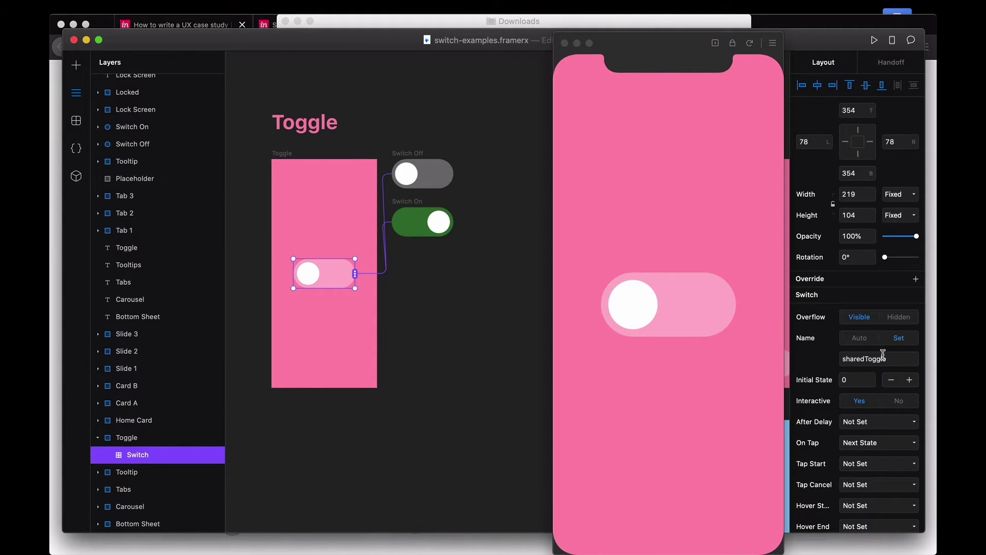
{"action": "scroll", "coordinate": [882, 354], "scroll_direction": "down", "scroll_amount": 10}
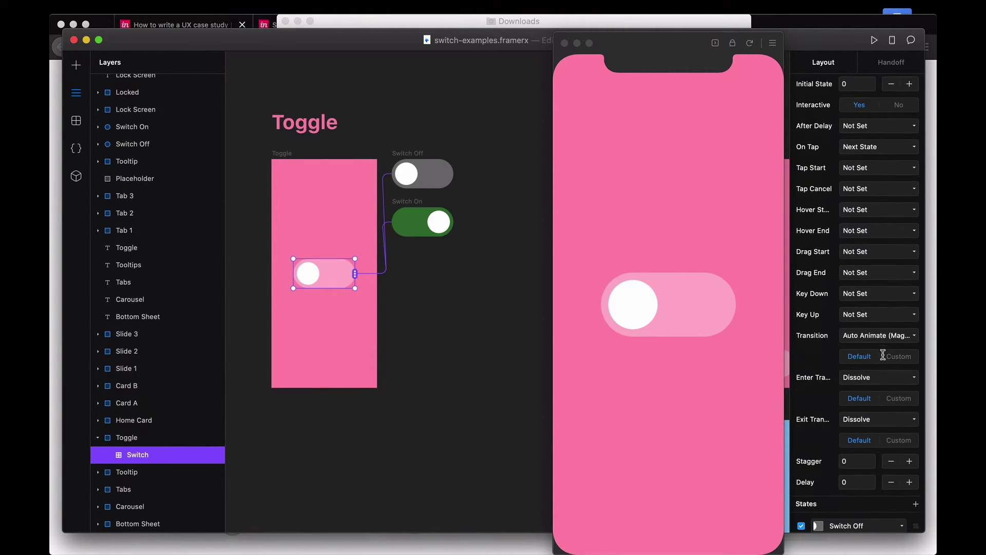
{"action": "scroll", "coordinate": [882, 355], "scroll_direction": "down", "scroll_amount": 2}
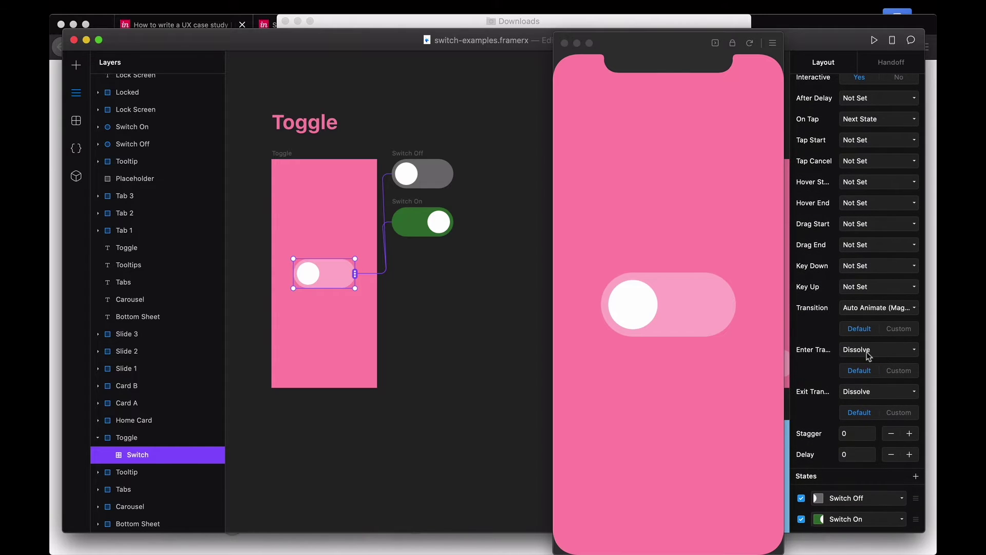
- Flip the previewed Toggle switch on and off several times to watch its Auto Animate transition
{"action": "left_click", "coordinate": [645, 317]}
{"action": "left_click", "coordinate": [646, 319]}
{"action": "left_click", "coordinate": [645, 321]}
{"action": "left_click", "coordinate": [645, 321]}
{"action": "left_click", "coordinate": [645, 320]}
{"action": "left_click", "coordinate": [645, 321]}
{"action": "left_click", "coordinate": [646, 320]}
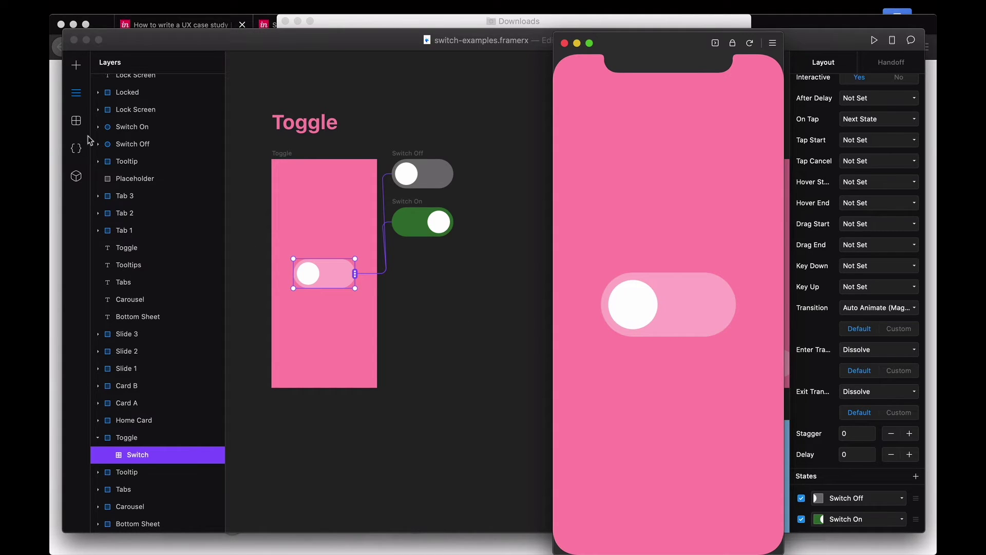
- Show the components in the Switch package and flip the previewed Toggle switch a few more times
{"action": "left_click", "coordinate": [76, 121]}
{"action": "left_click", "coordinate": [76, 122]}
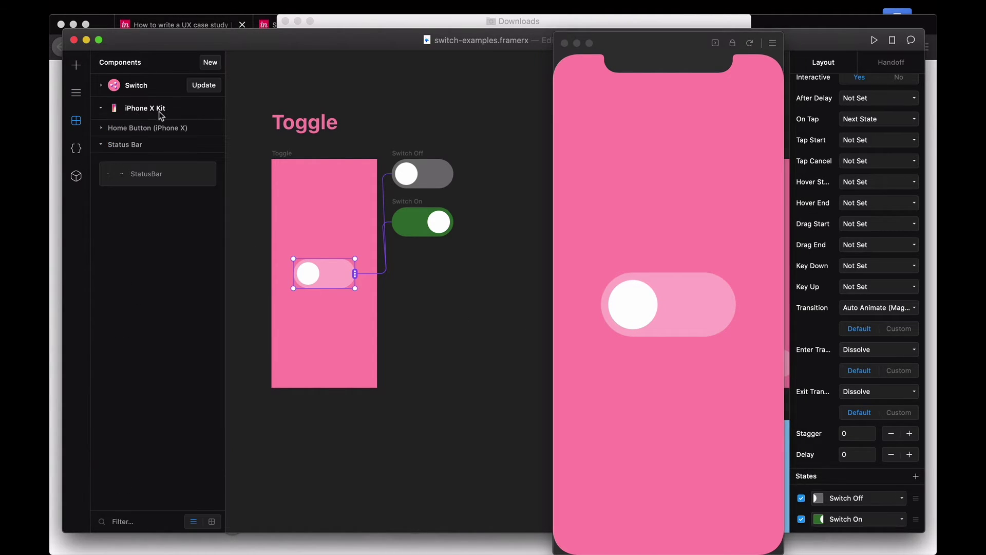
{"action": "left_click", "coordinate": [132, 88]}
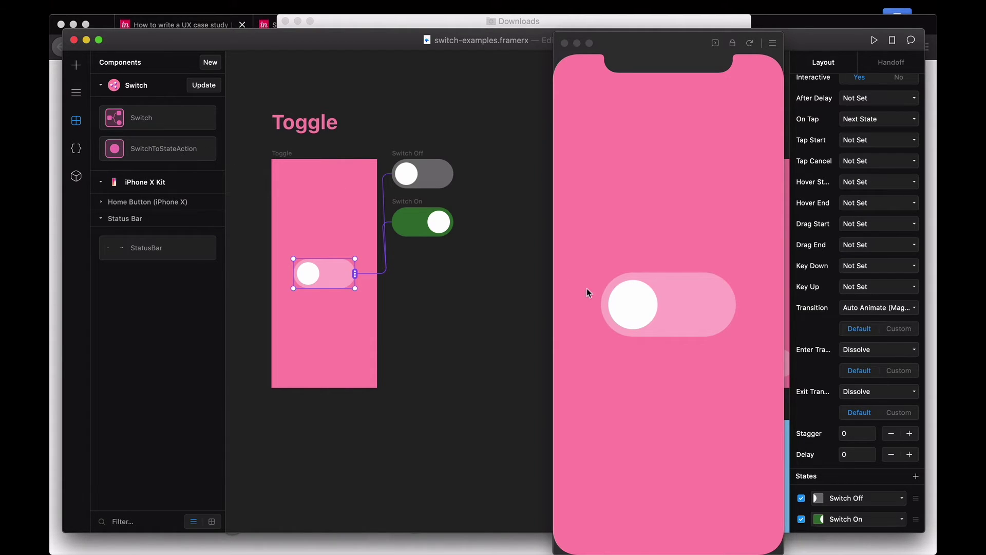
{"action": "left_click", "coordinate": [656, 313]}
{"action": "left_click", "coordinate": [655, 313]}
{"action": "left_click", "coordinate": [655, 313]}
{"action": "left_click", "coordinate": [655, 314]}
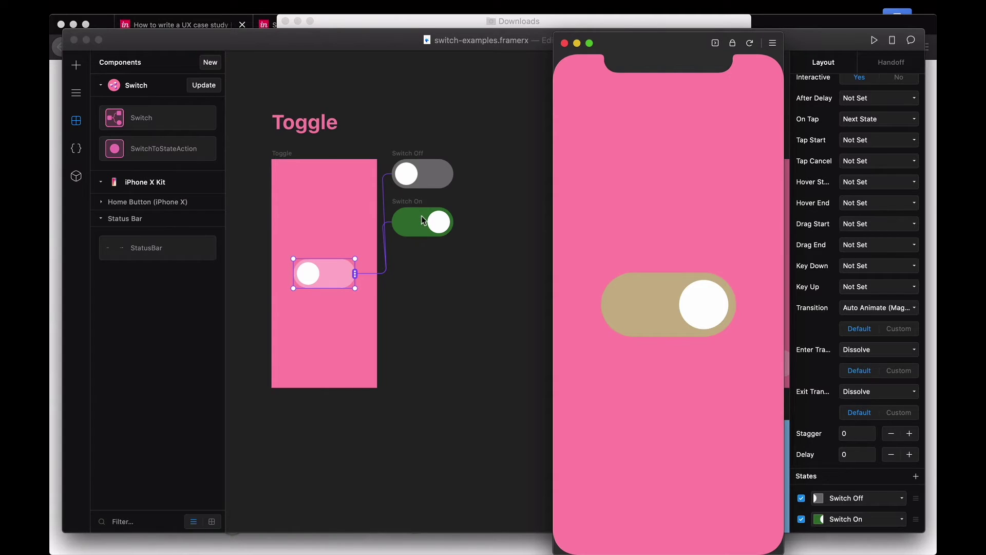
- Preview the Lock Screen example, slide its knob partway and then fully across to unlock it, and close the preview
{"action": "scroll", "coordinate": [421, 236], "scroll_direction": "right", "scroll_amount": 10}
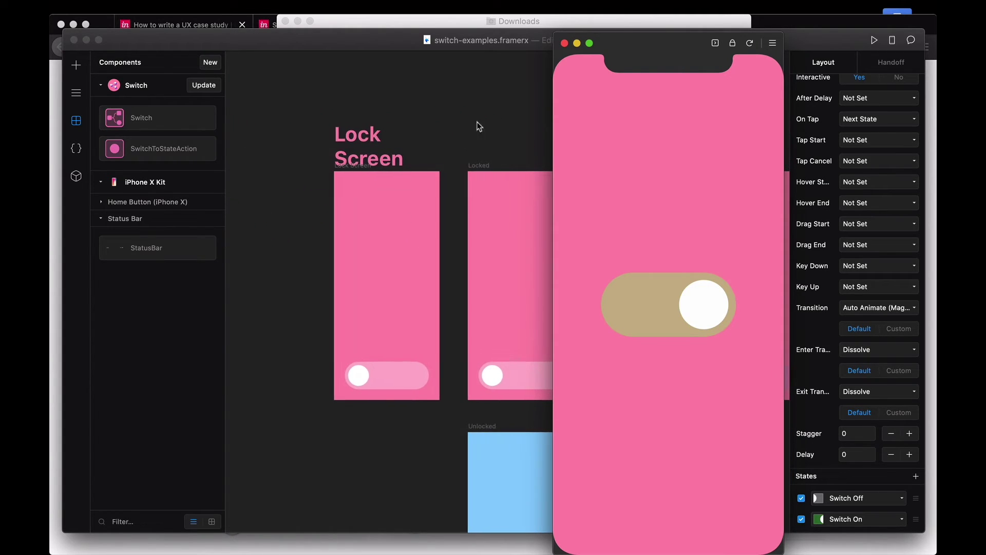
{"action": "left_click", "coordinate": [361, 164]}
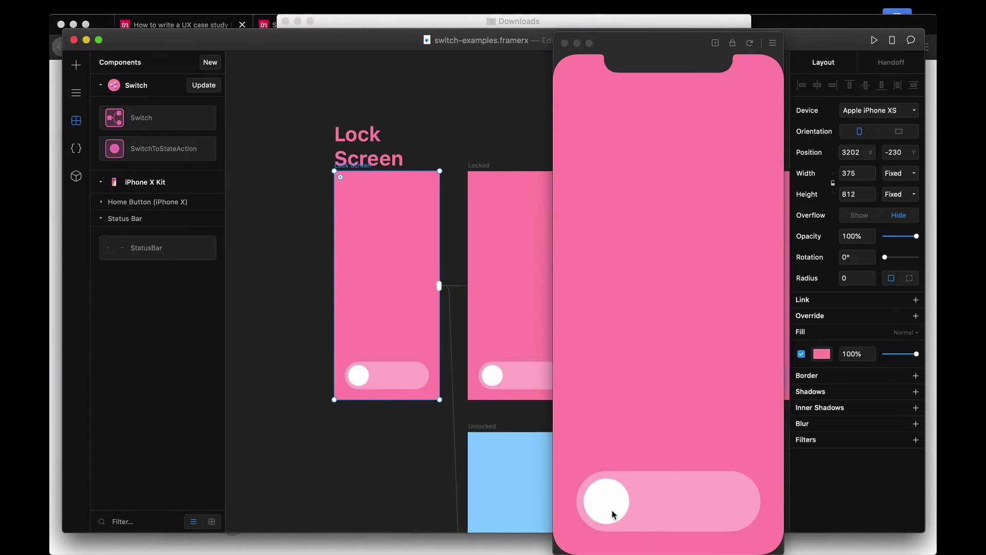
{"action": "left_click", "coordinate": [613, 514]}
{"action": "left_click_drag", "start_coordinate": [613, 500], "coordinate": [693, 490]}
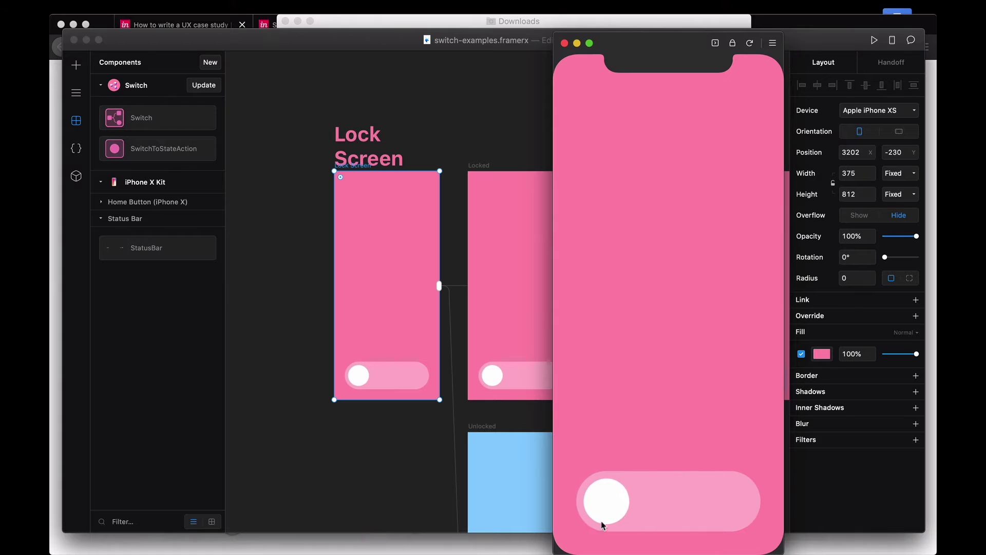
{"action": "left_click_drag", "start_coordinate": [607, 501], "coordinate": [715, 475]}
{"action": "left_click_drag", "start_coordinate": [627, 484], "coordinate": [749, 502]}
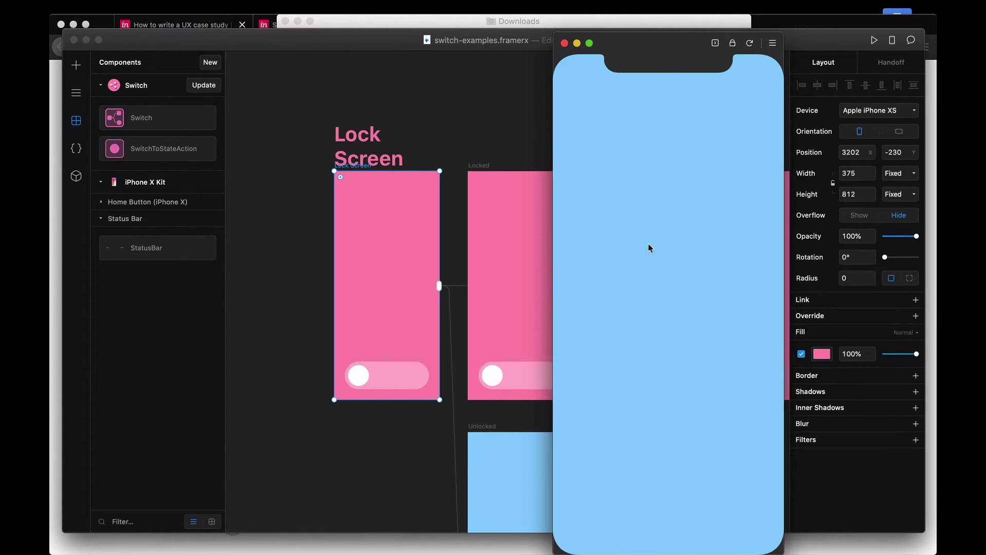
{"action": "left_click", "coordinate": [564, 42]}
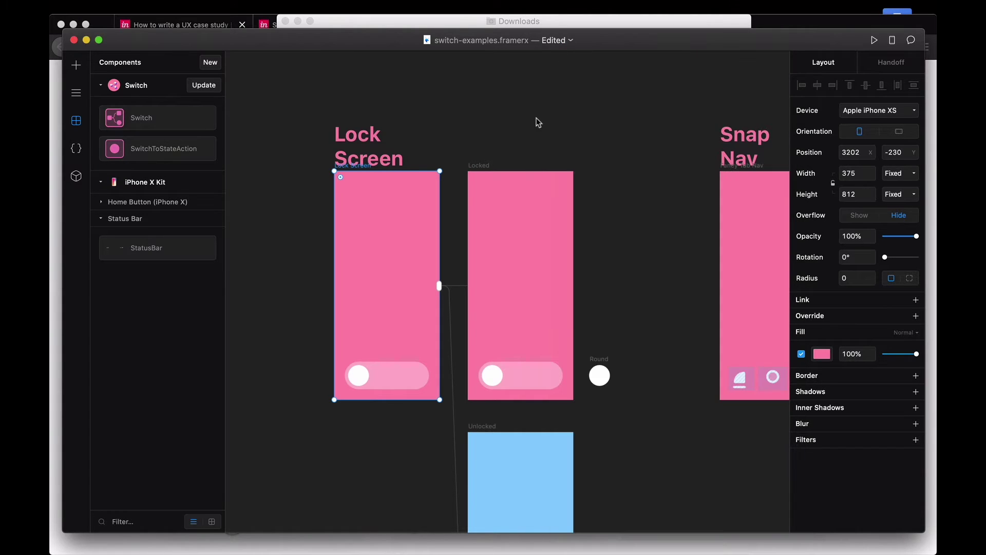
- Select the slider knob in the Locked frame and open the code of its UnlockSlider override
{"action": "scroll", "coordinate": [470, 332], "scroll_direction": "down", "scroll_amount": 5}
{"action": "scroll", "coordinate": [470, 337], "scroll_direction": "down", "scroll_amount": 1}
{"action": "left_click", "coordinate": [460, 233]}
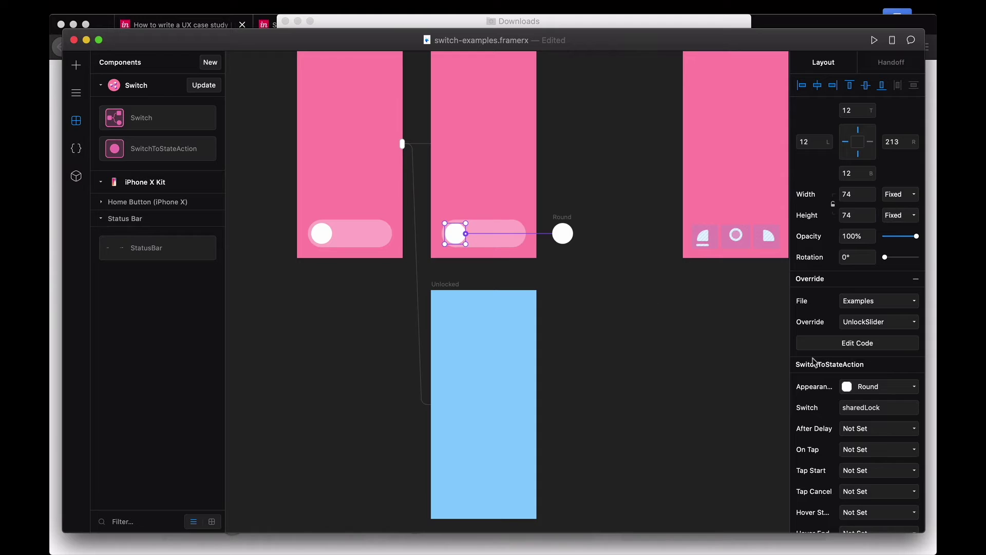
{"action": "left_click", "coordinate": [868, 349]}
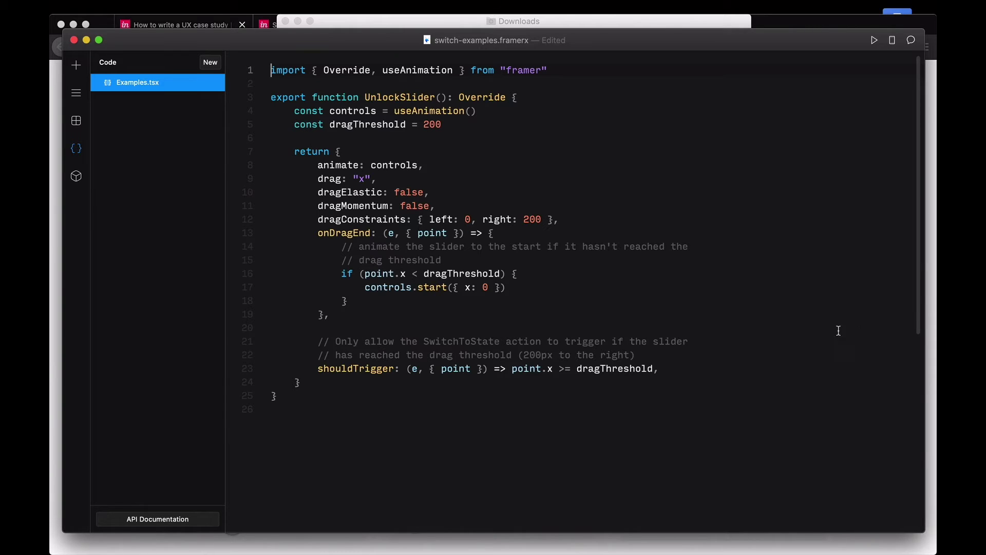
- Examine the onDragEnd condition and the dragThreshold constant in the UnlockSlider override code
{"action": "scroll", "coordinate": [451, 187], "scroll_direction": "down", "scroll_amount": 1}
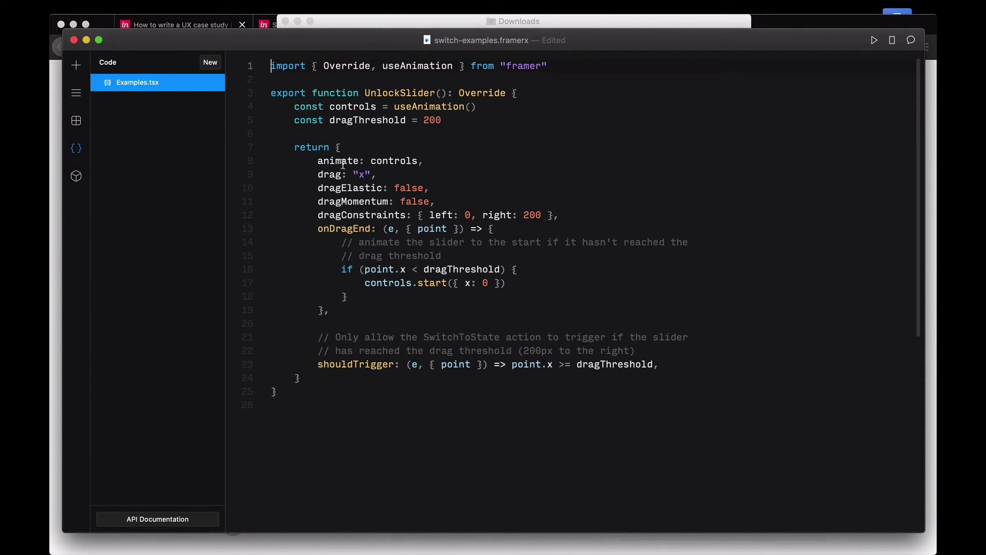
{"action": "triple_click", "coordinate": [355, 237]}
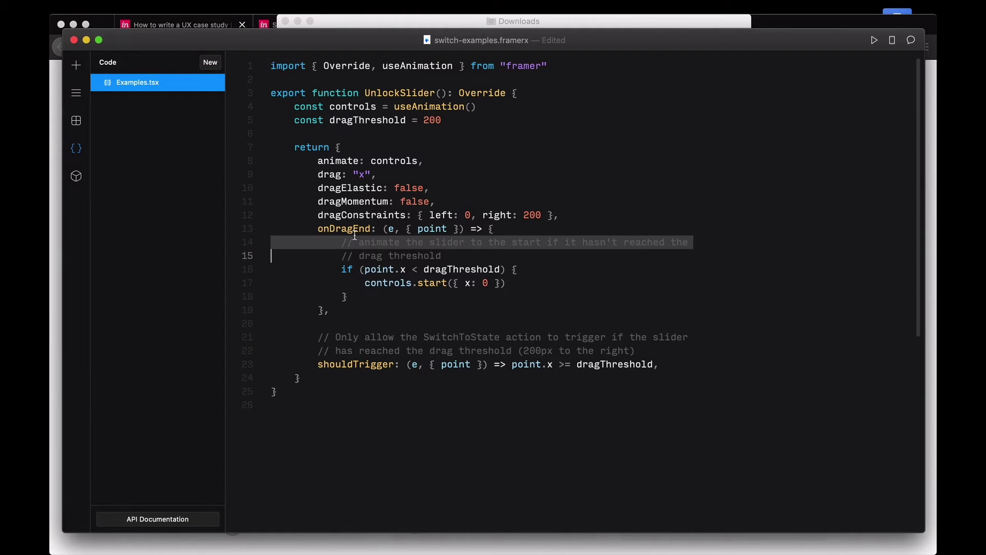
{"action": "left_click", "coordinate": [358, 311]}
{"action": "triple_click", "coordinate": [365, 271]}
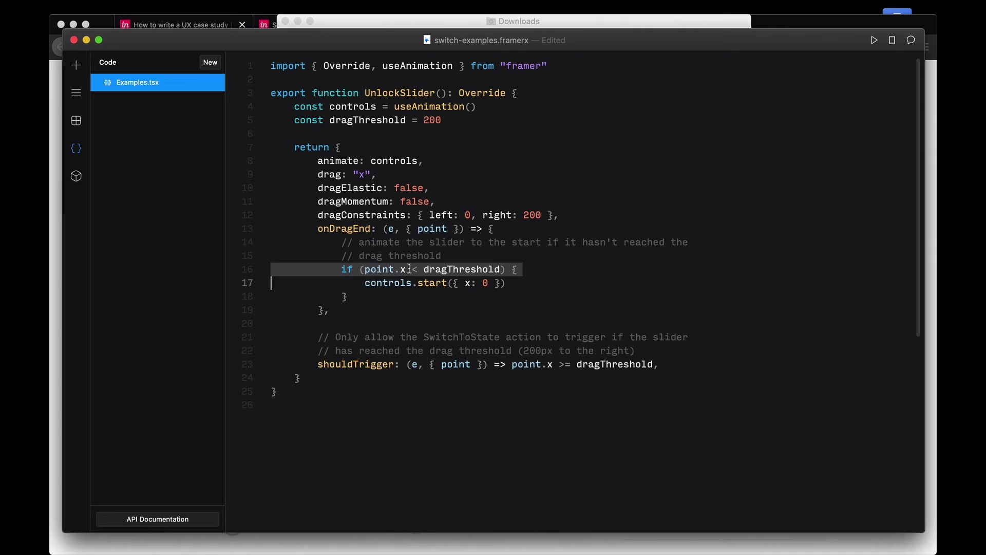
{"action": "triple_click", "coordinate": [436, 120]}
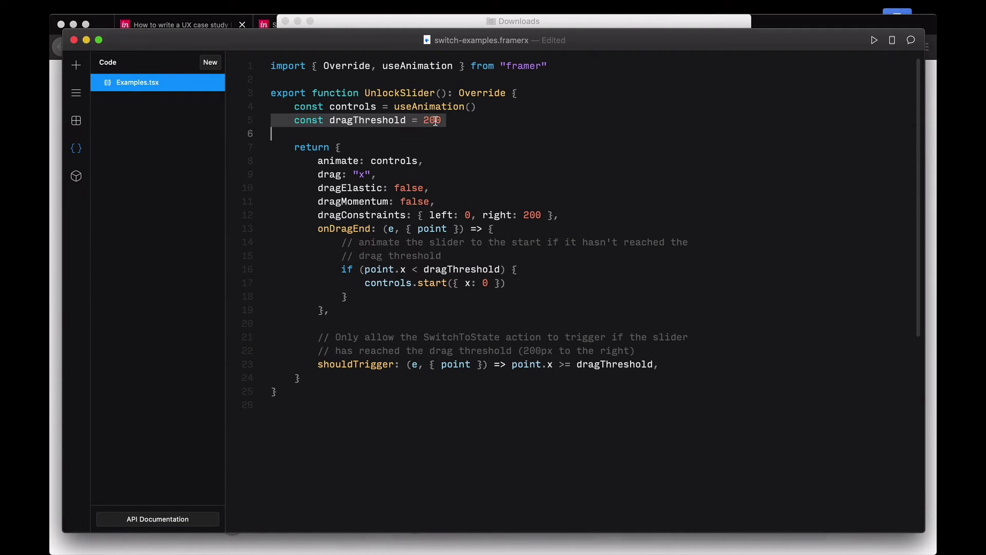
- Examine the reset to x: 0 in onDragEnd and the shouldTrigger condition with dragThreshold in the UnlockSlider override code
{"action": "left_click", "coordinate": [475, 284]}
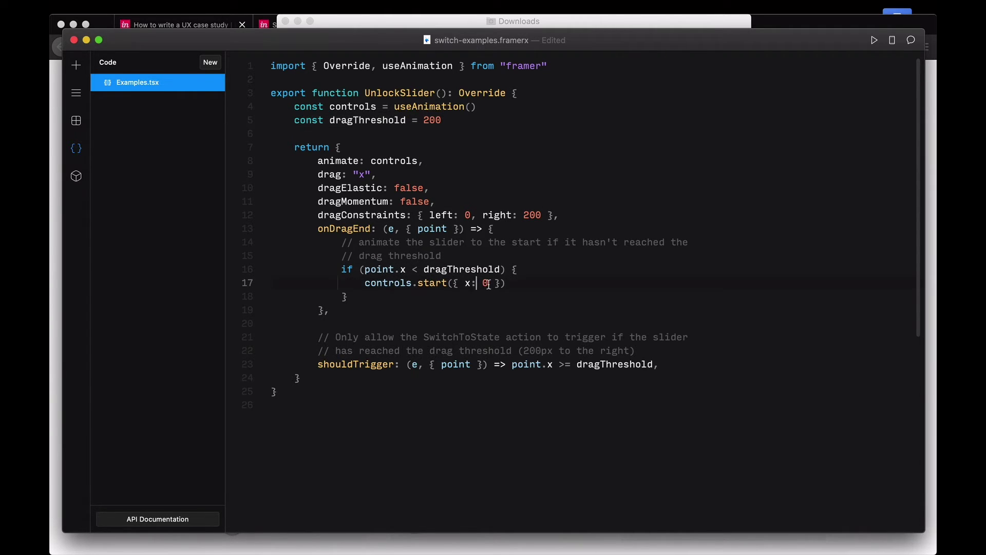
{"action": "left_click_drag", "start_coordinate": [487, 283], "coordinate": [466, 283]}
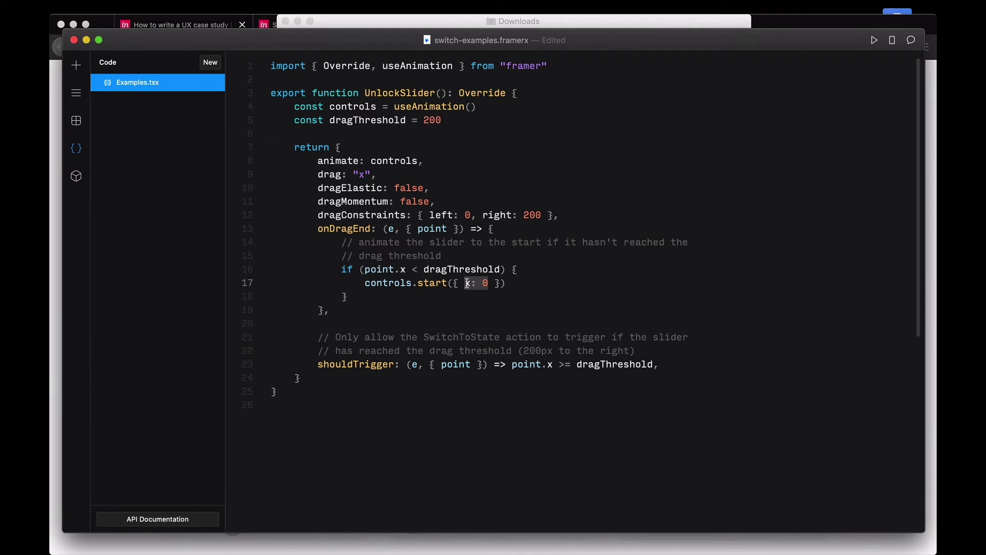
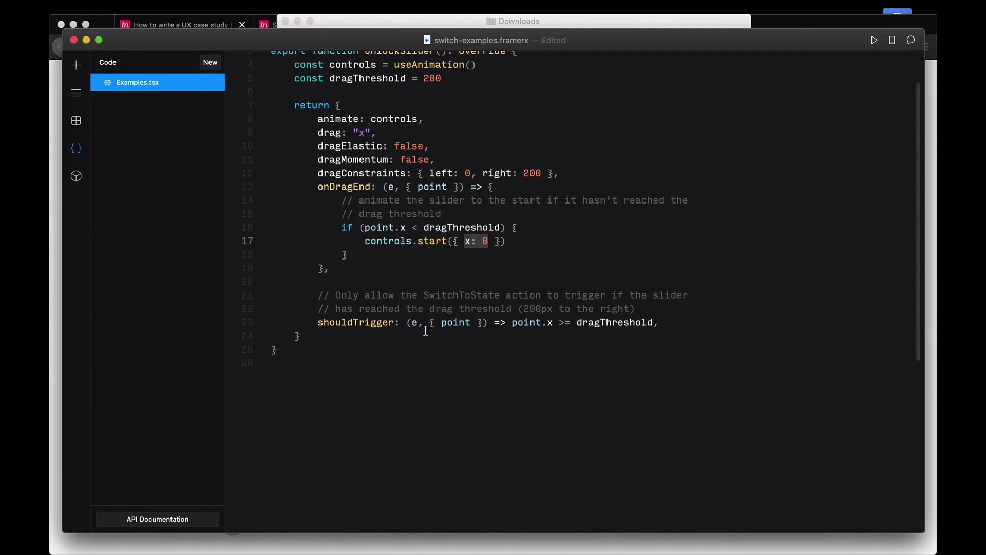
{"action": "triple_click", "coordinate": [580, 324]}
{"action": "scroll", "coordinate": [580, 323], "scroll_direction": "up", "scroll_amount": 1}
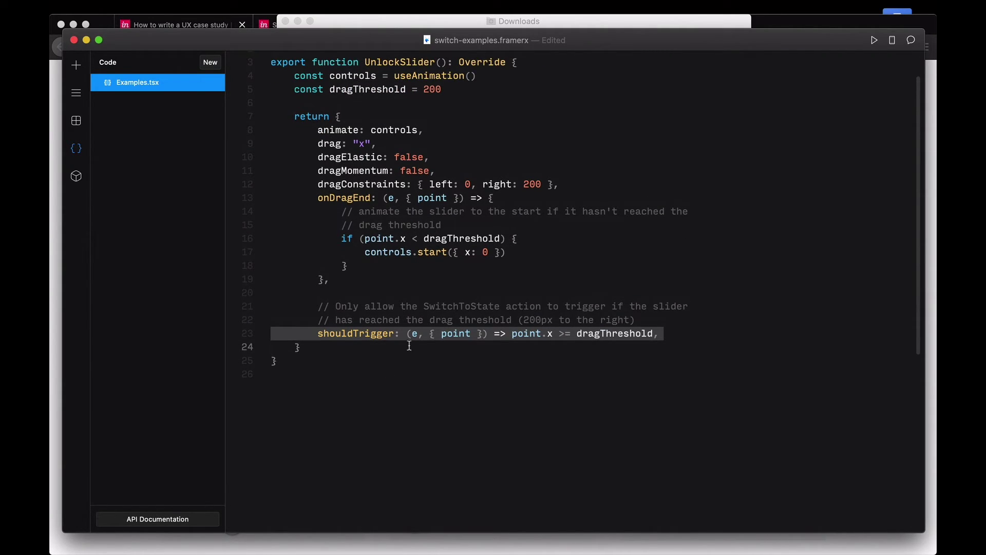
{"action": "double_click", "coordinate": [357, 334]}
{"action": "left_click", "coordinate": [358, 333]}
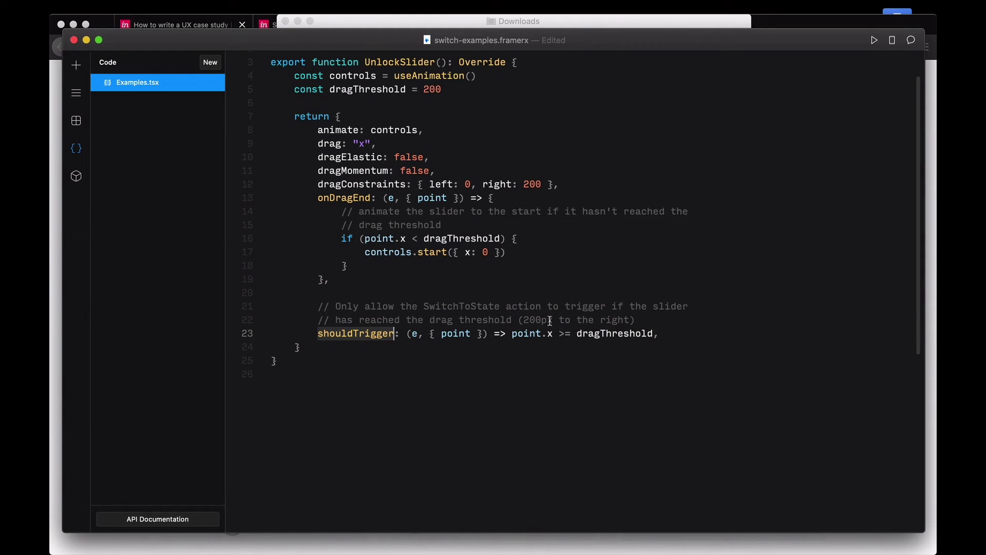
{"action": "left_click_drag", "start_coordinate": [642, 320], "coordinate": [377, 332]}
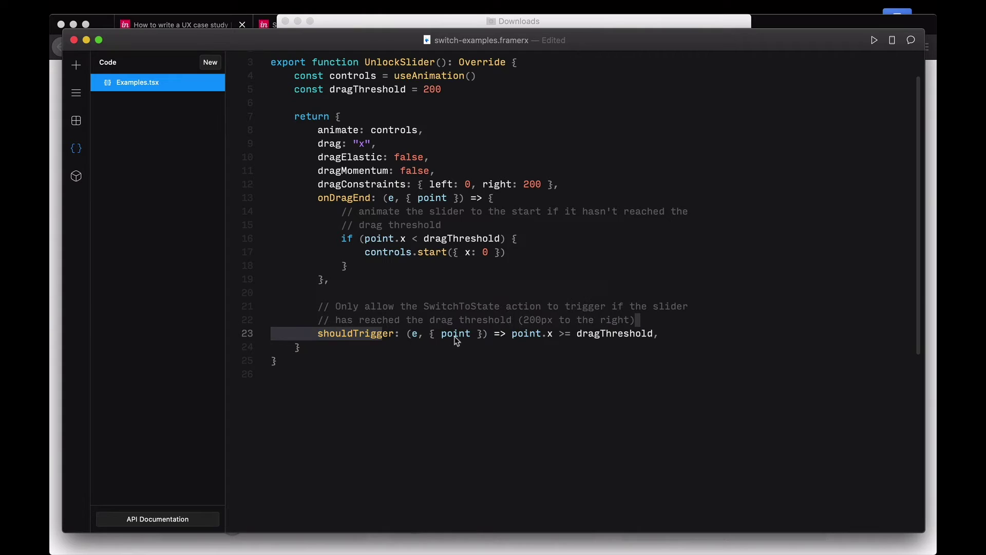
{"action": "left_click", "coordinate": [508, 335]}
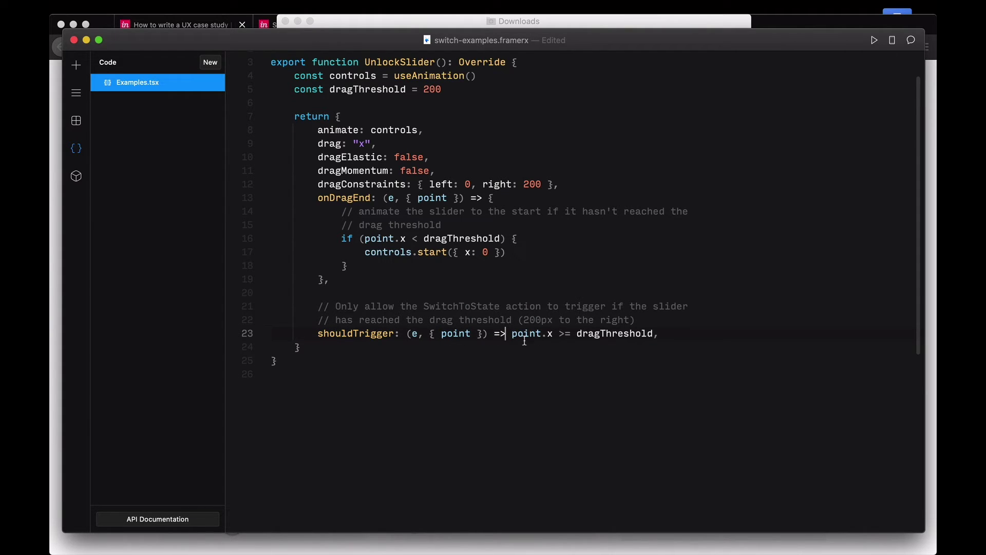
{"action": "left_click_drag", "start_coordinate": [558, 333], "coordinate": [569, 335]}
{"action": "double_click", "coordinate": [604, 335]}
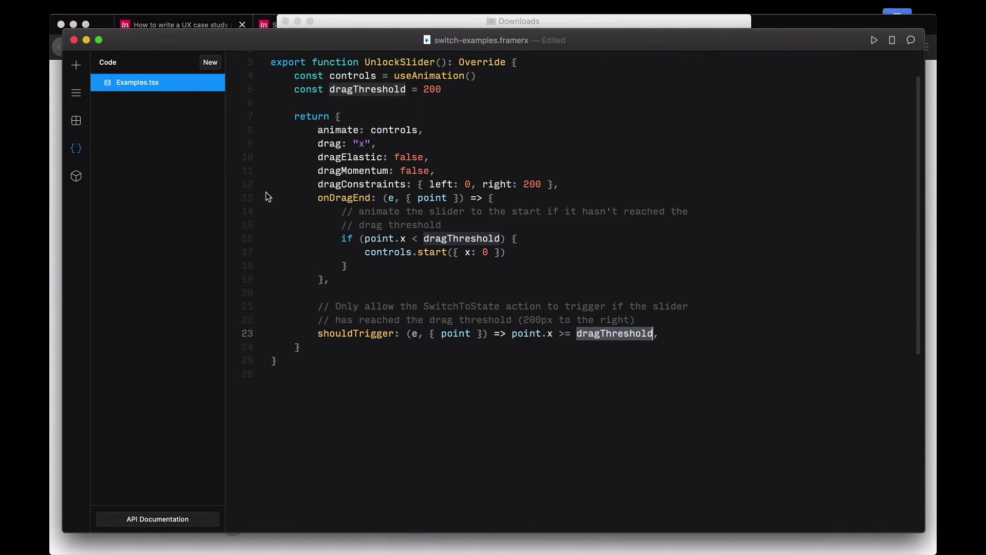
- Return to the layers, preview the Fancy Tab Nav frame of the Snap Nav example, and switch to its middle and right tabs
{"action": "left_click", "coordinate": [76, 93]}
{"action": "left_click", "coordinate": [487, 131]}
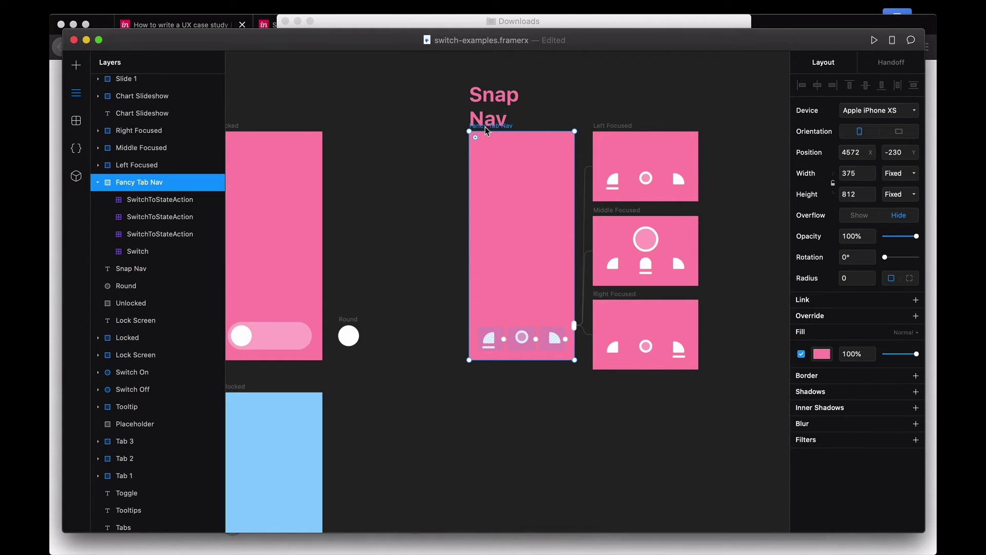
{"action": "key", "text": "super+p"}
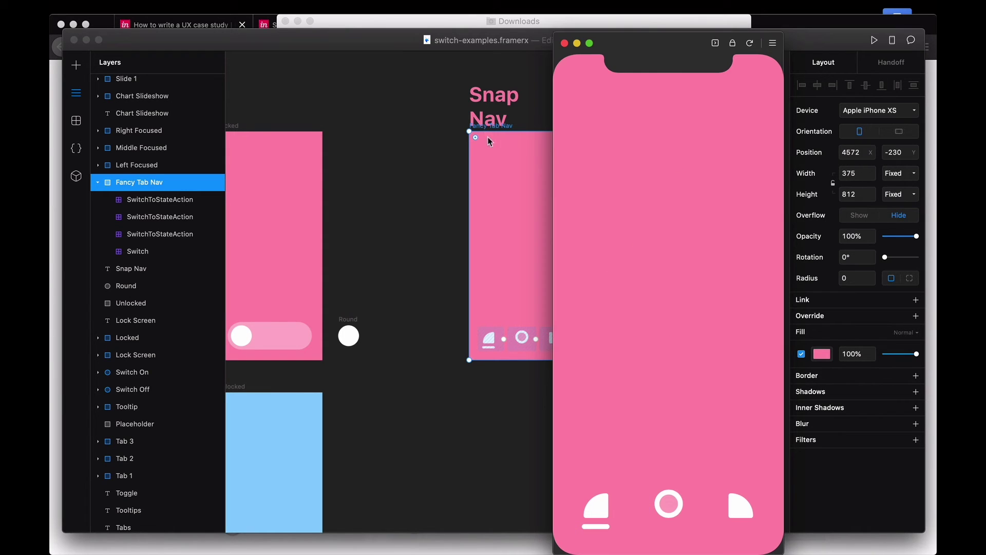
{"action": "left_click", "coordinate": [656, 508]}
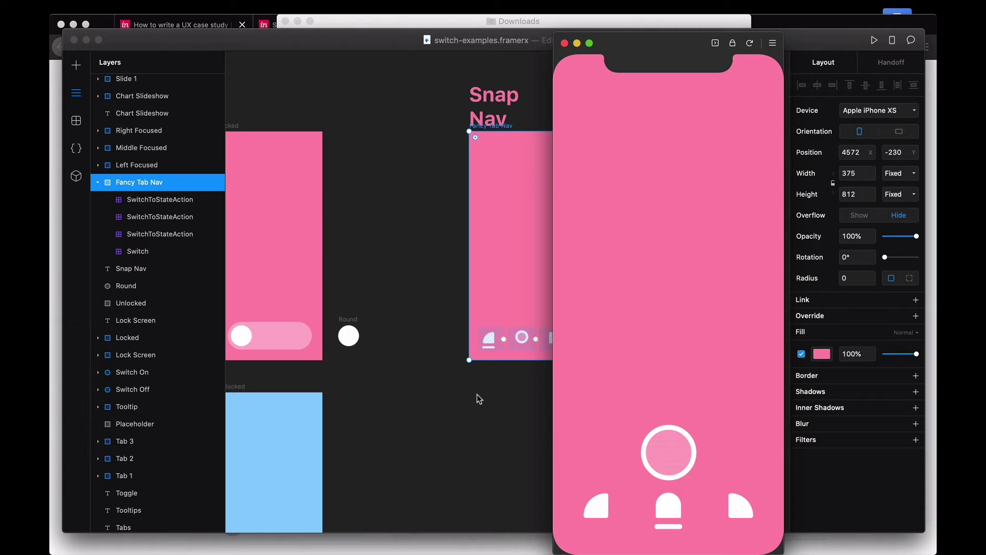
{"action": "scroll", "coordinate": [477, 398], "scroll_direction": "right", "scroll_amount": 5}
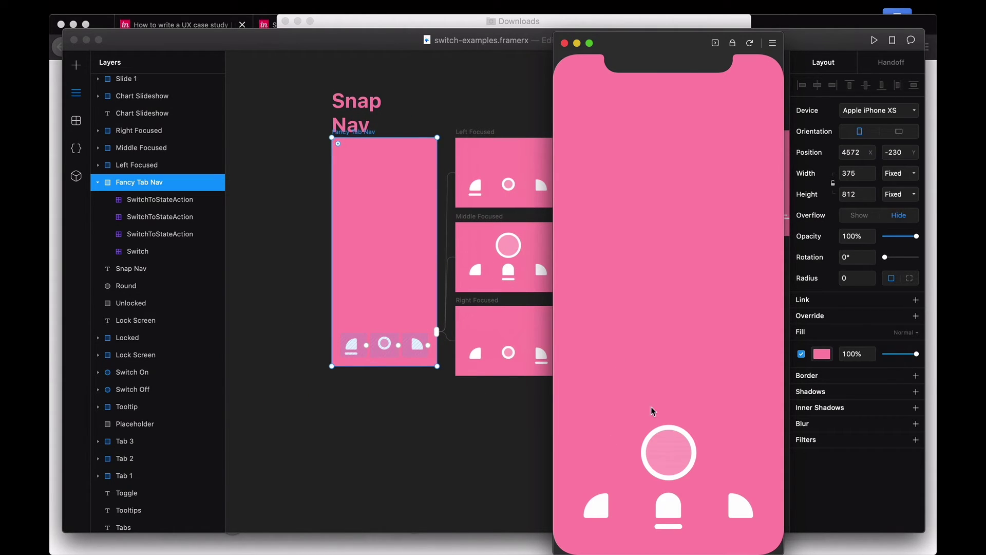
{"action": "left_click", "coordinate": [750, 509]}
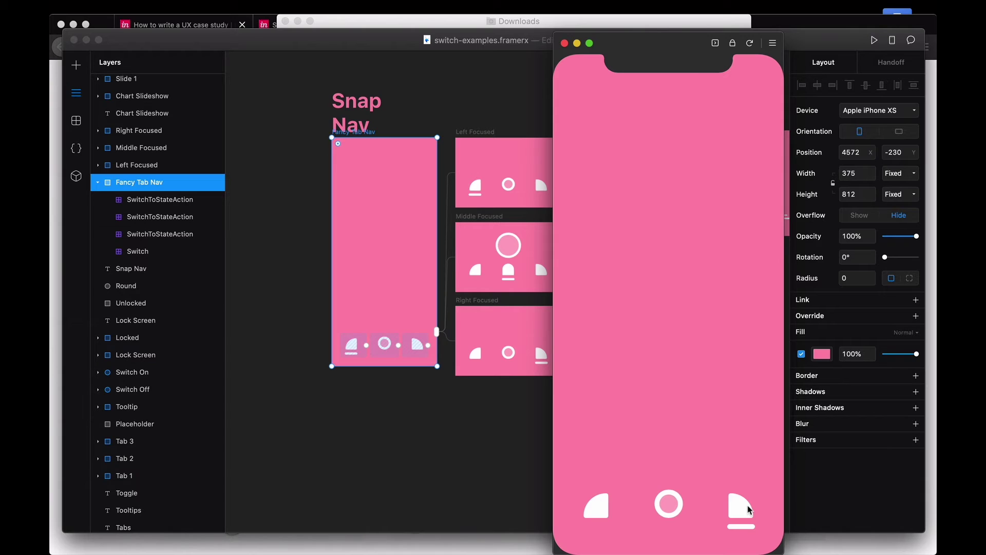
- Inspect the SwitchToStateAction settings over the right, left and middle tab icons in the Fancy Tab Nav frame
{"action": "left_click", "coordinate": [432, 356]}
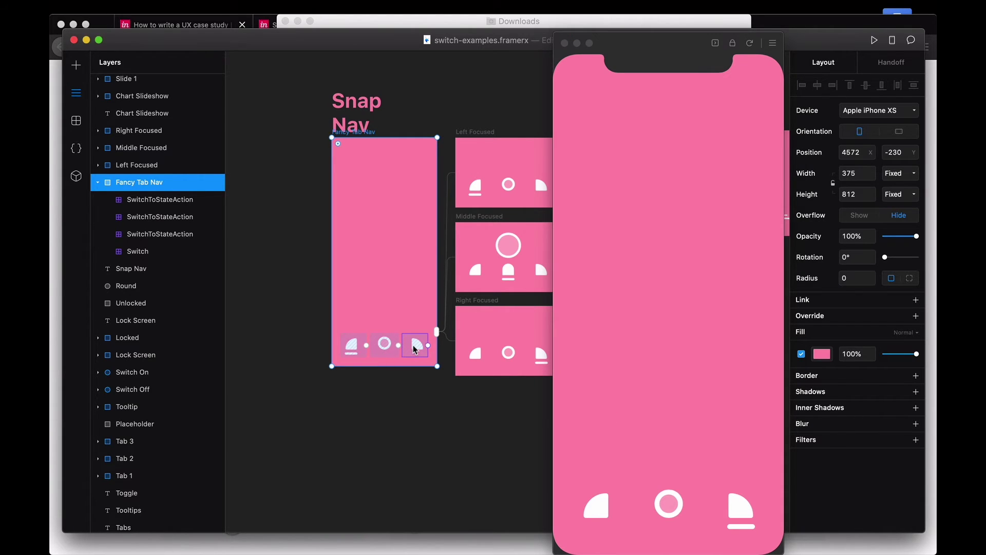
{"action": "left_click", "coordinate": [415, 349]}
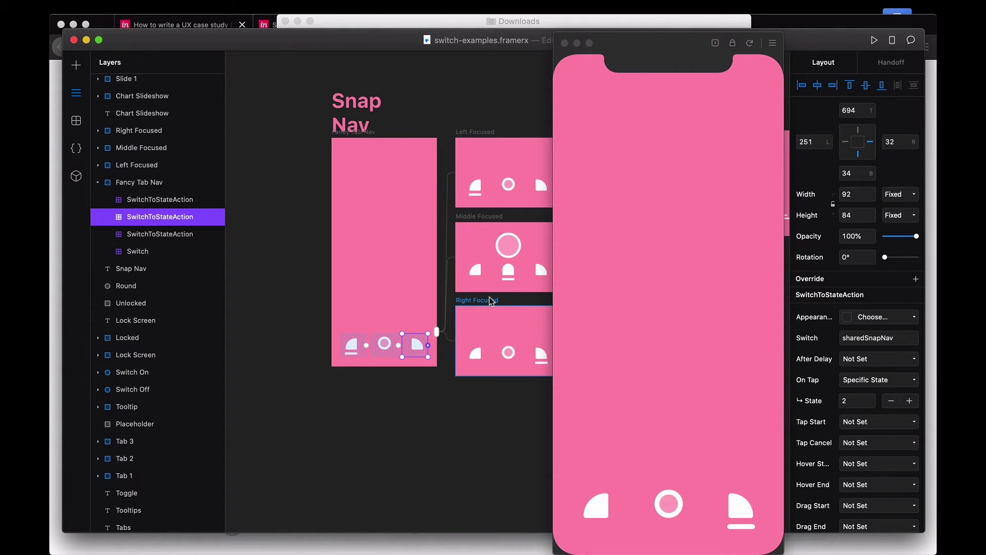
{"action": "left_click", "coordinate": [353, 345]}
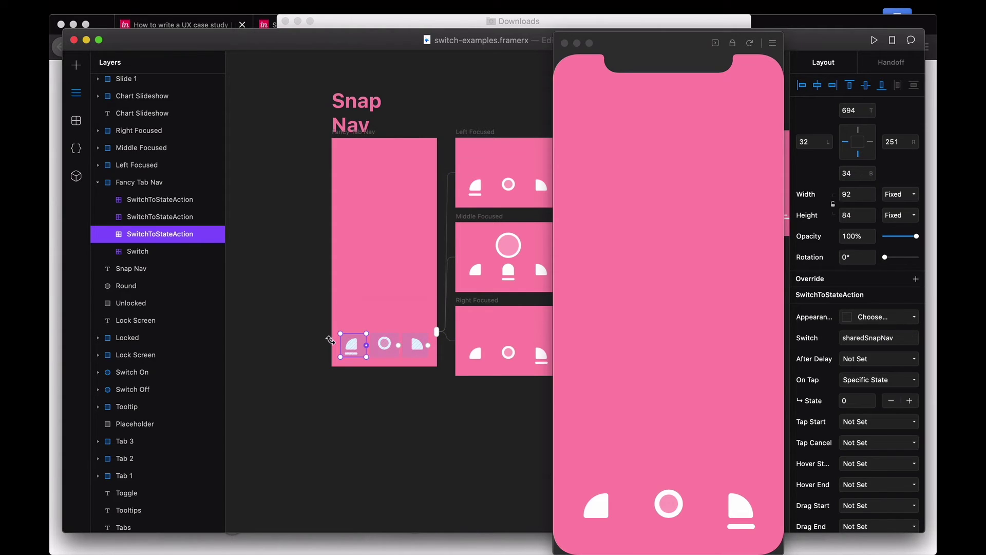
{"action": "left_click", "coordinate": [382, 344]}
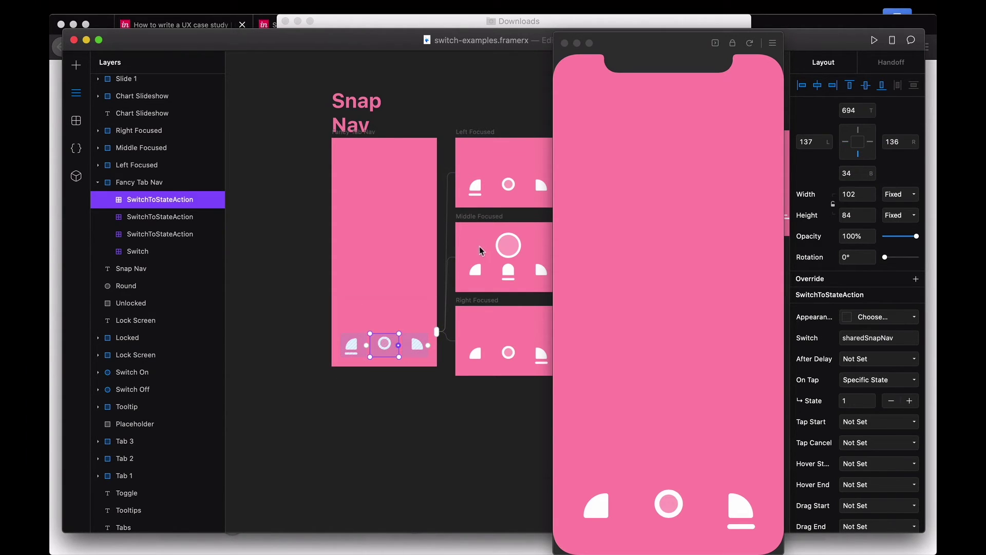
{"action": "scroll", "coordinate": [428, 262], "scroll_direction": "right", "scroll_amount": 2}
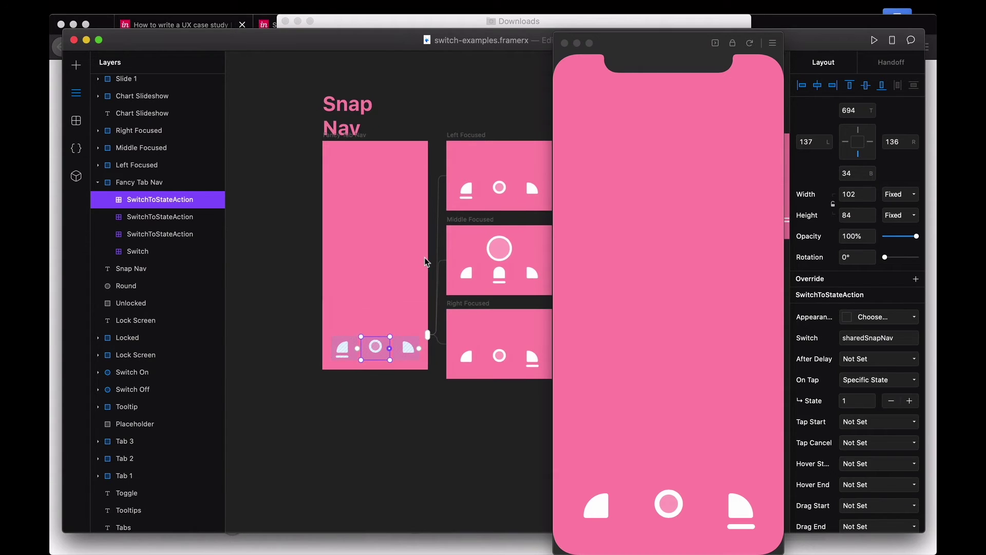
- Select the Fancy Tab Nav frame and switch its preview to the middle tab and back to the left tab
{"action": "left_click", "coordinate": [334, 143]}
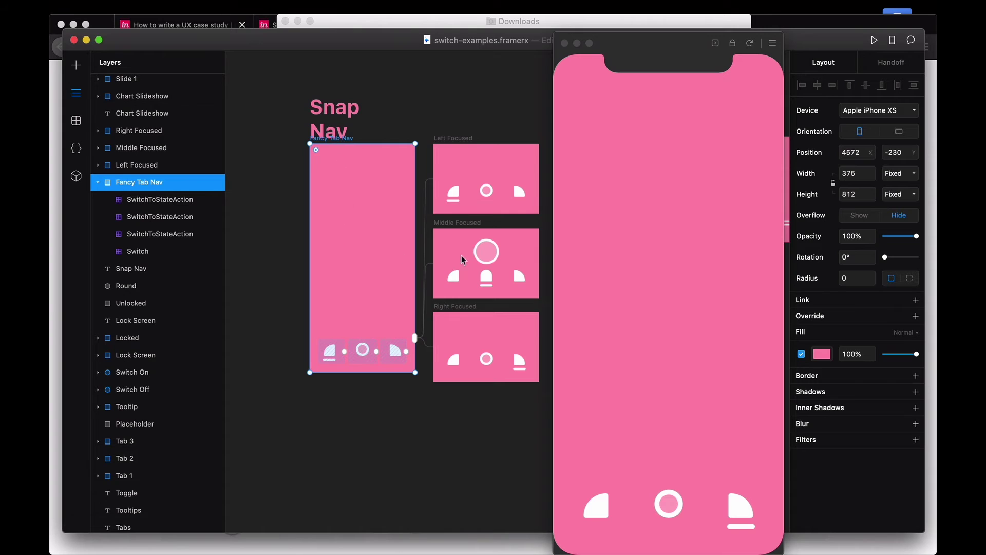
{"action": "left_click", "coordinate": [663, 510]}
{"action": "left_click", "coordinate": [663, 510]}
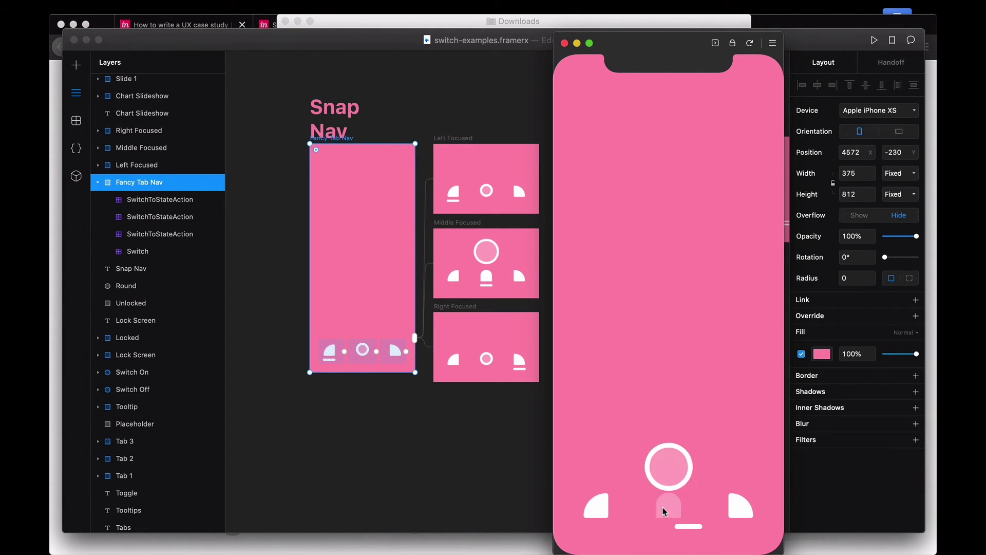
{"action": "left_click", "coordinate": [577, 514]}
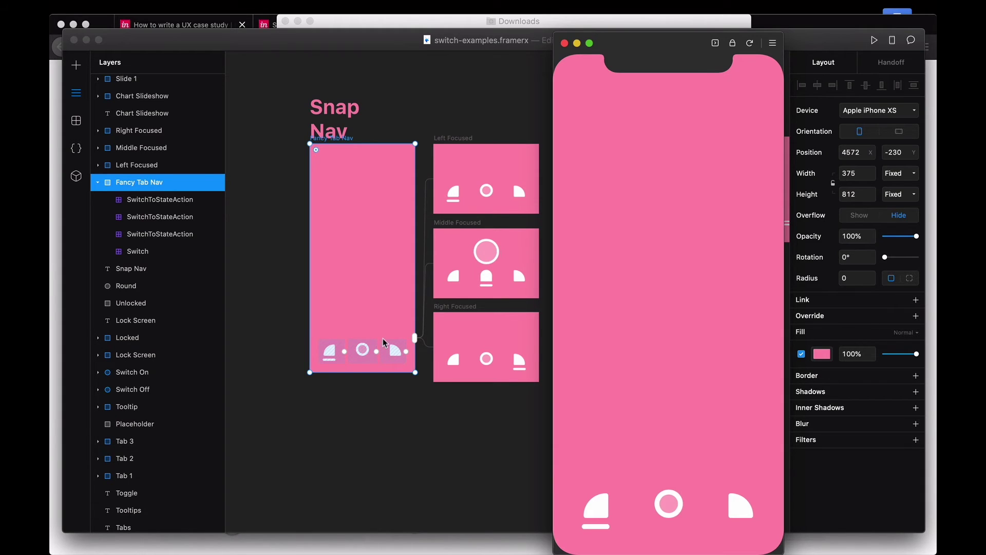
- Select the Switch in the Fancy Tab Nav frame and view its Transition options, keeping Auto Animate (Magic Move)
{"action": "left_click", "coordinate": [385, 310]}
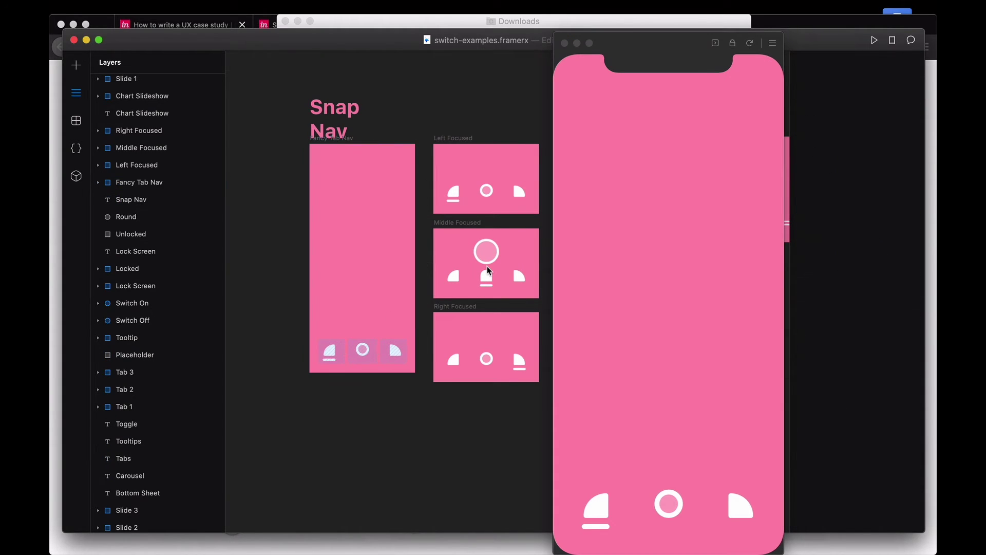
{"action": "left_click", "coordinate": [368, 317]}
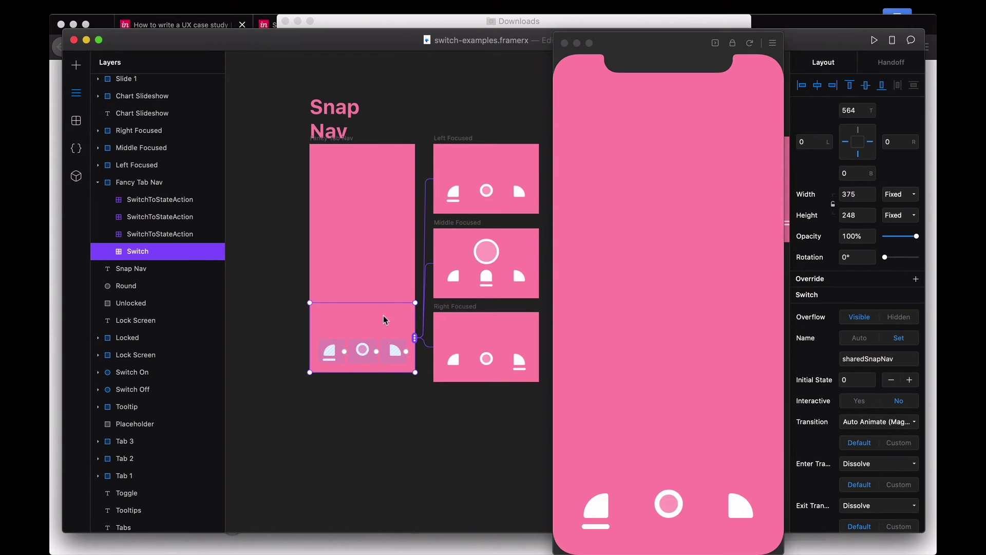
{"action": "scroll", "coordinate": [873, 315], "scroll_direction": "down", "scroll_amount": 3}
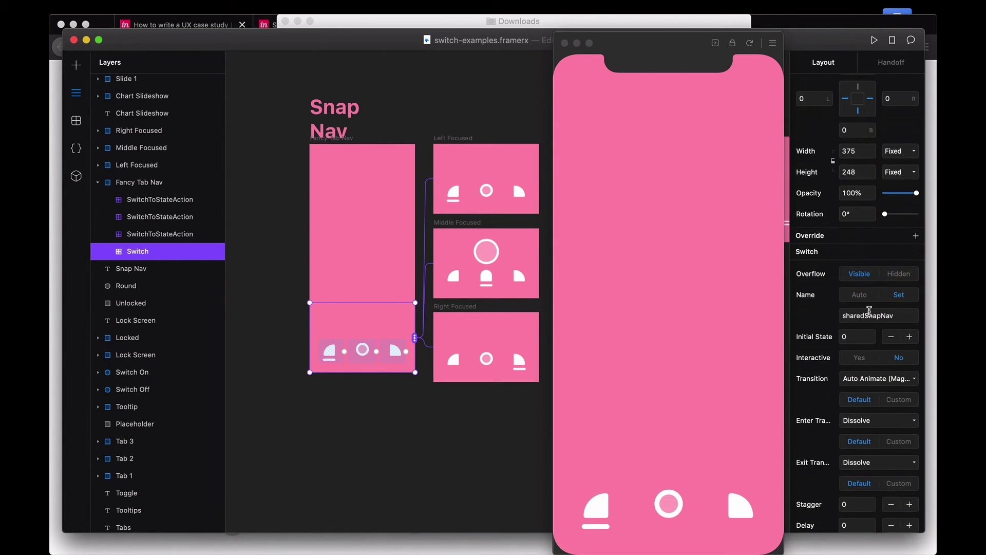
{"action": "left_click", "coordinate": [865, 386]}
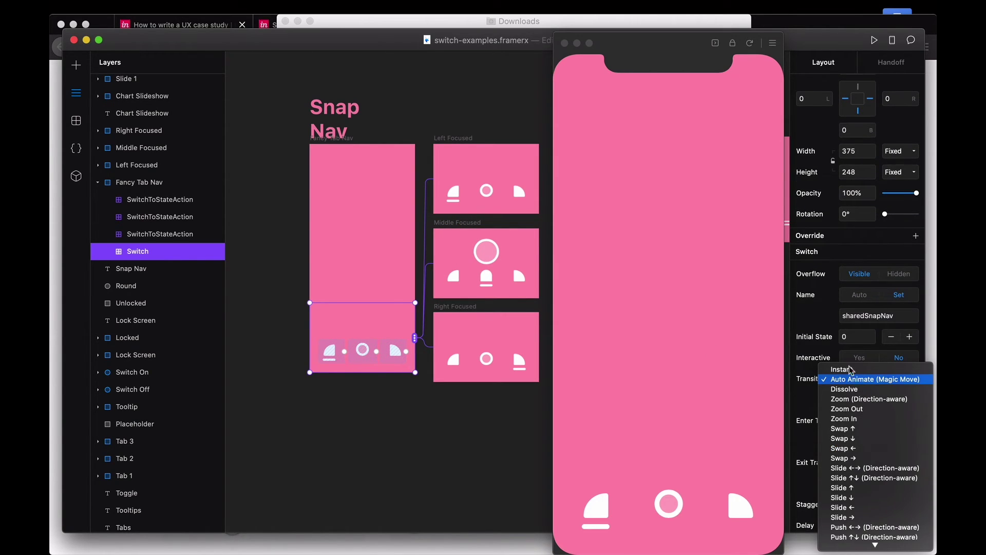
{"action": "left_click", "coordinate": [824, 349]}
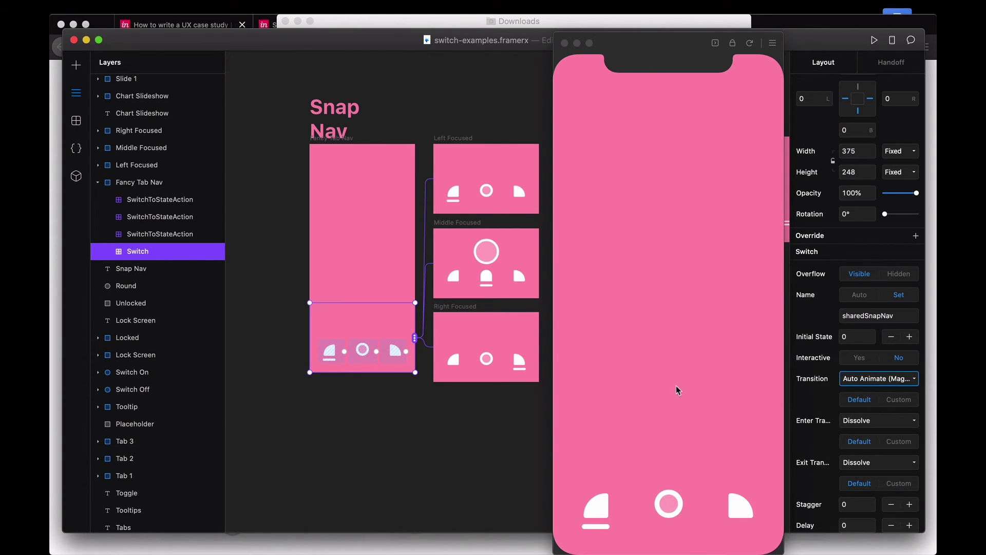
- Compare the Middle and Left layers across the Focused state frames and inspect the Indicator layer in Left Focused
{"action": "left_click", "coordinate": [485, 246]}
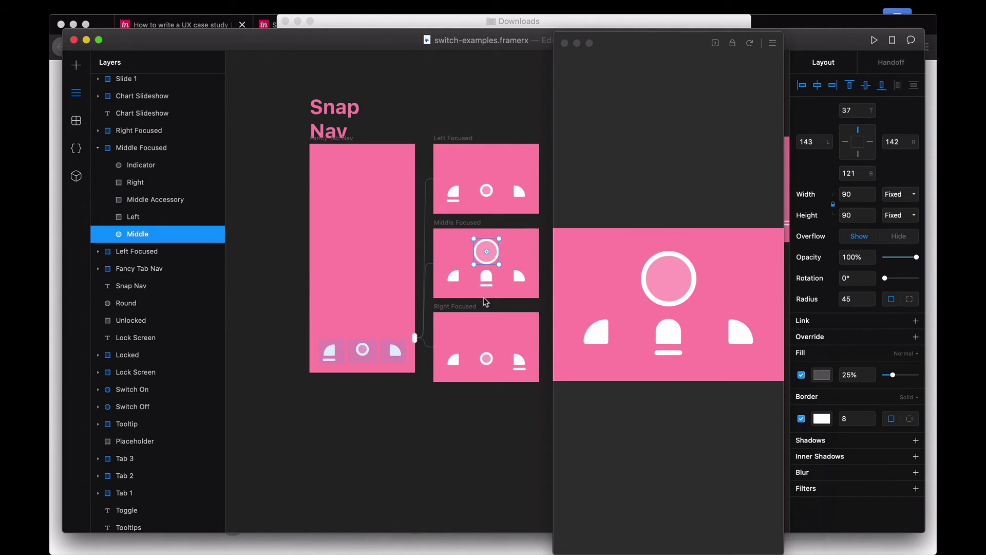
{"action": "left_click", "coordinate": [485, 359]}
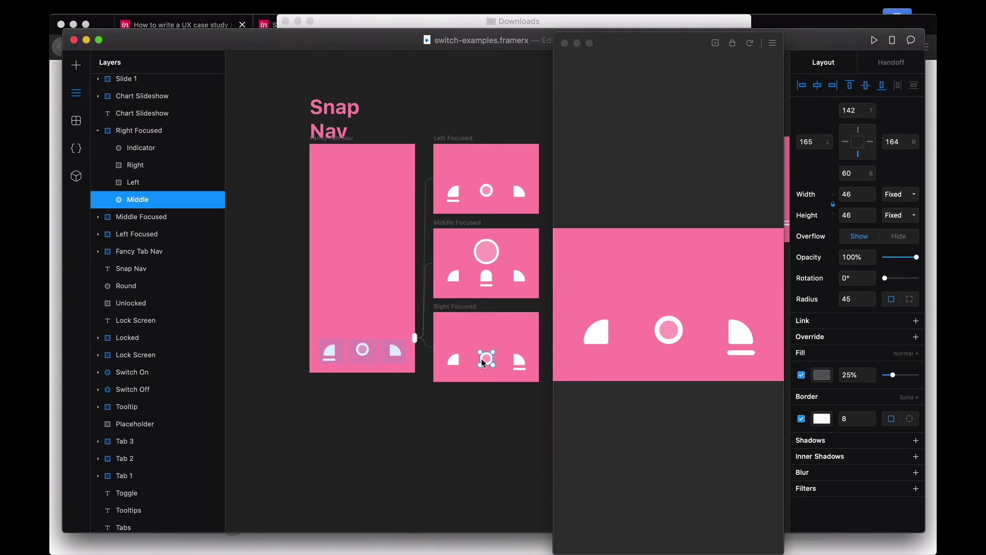
{"action": "left_click", "coordinate": [453, 360]}
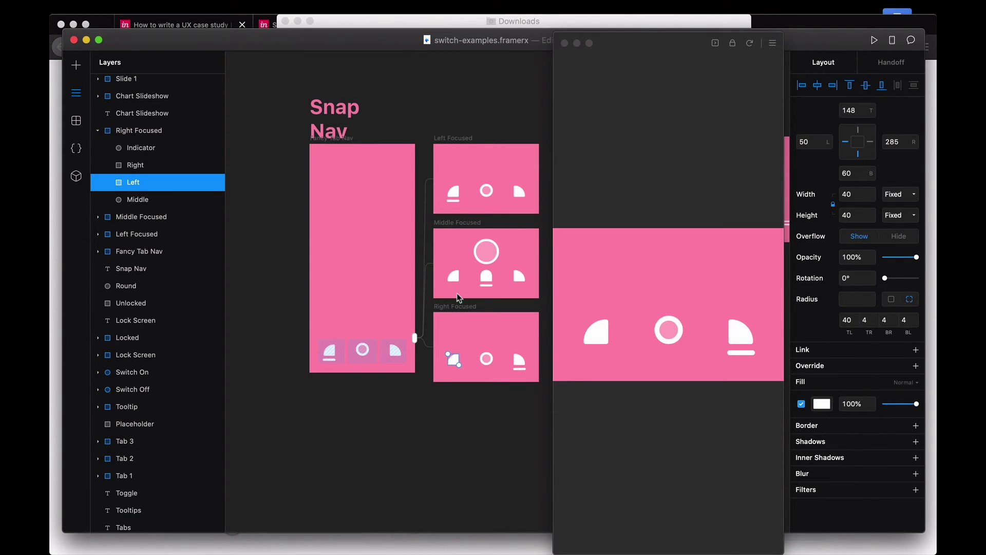
{"action": "left_click", "coordinate": [459, 276]}
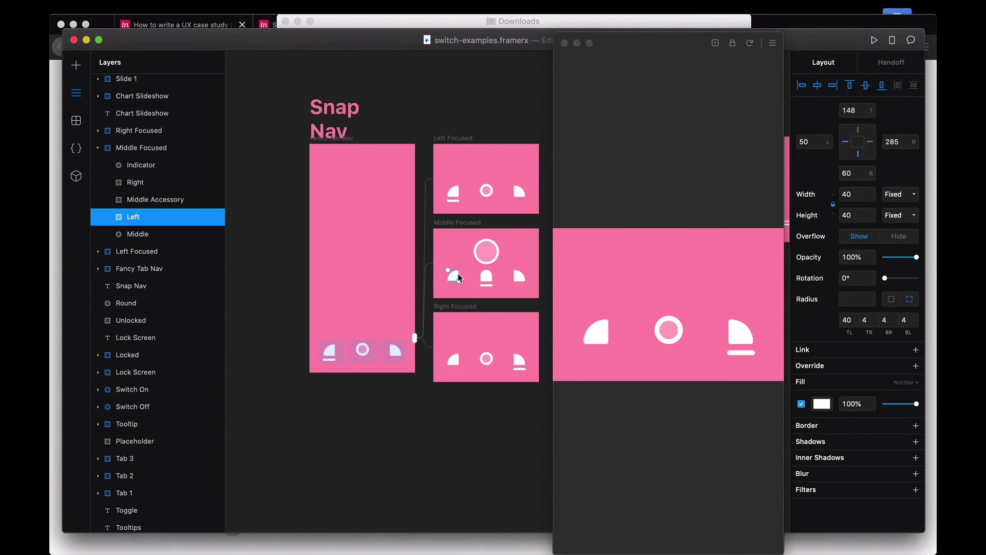
{"action": "left_click", "coordinate": [453, 192]}
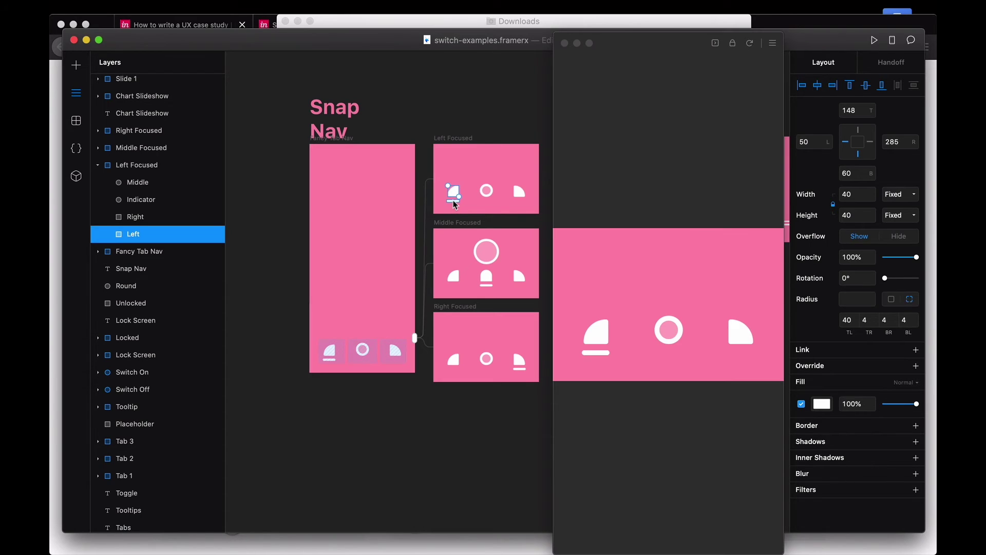
{"action": "left_click", "coordinate": [454, 202]}
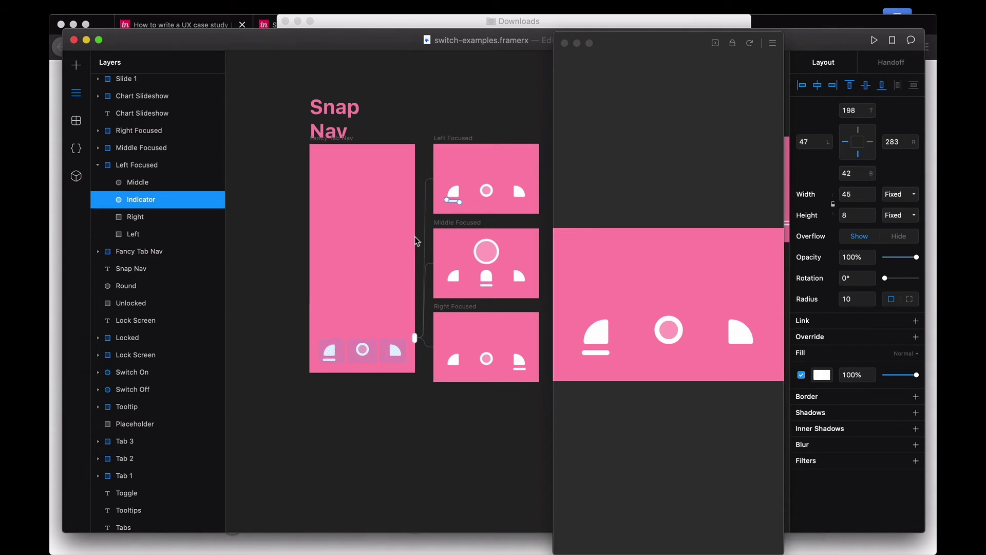
- Select the Fancy Add Menu frame to load its prototype in the preview
{"action": "scroll", "coordinate": [416, 242], "scroll_direction": "right", "scroll_amount": 10}
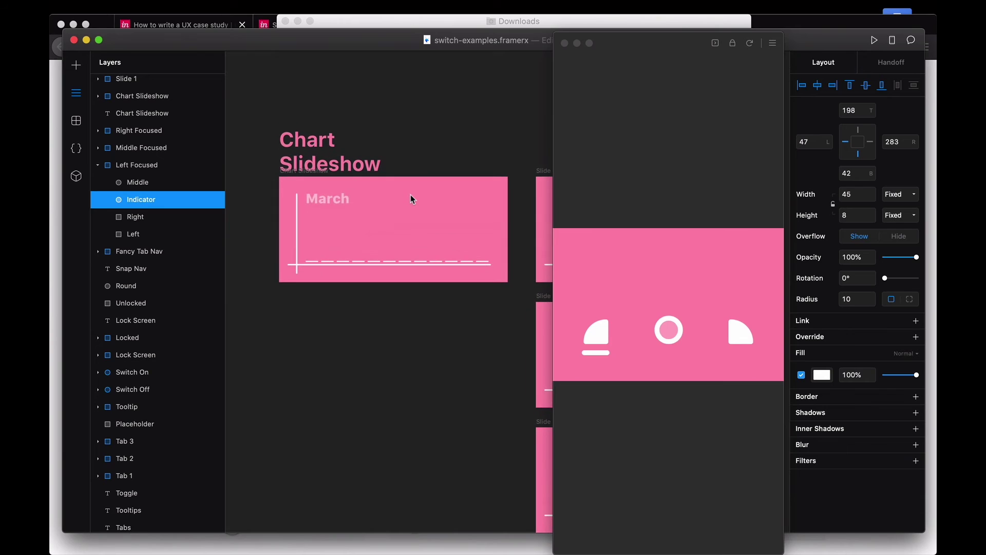
{"action": "scroll", "coordinate": [355, 194], "scroll_direction": "down", "scroll_amount": 5}
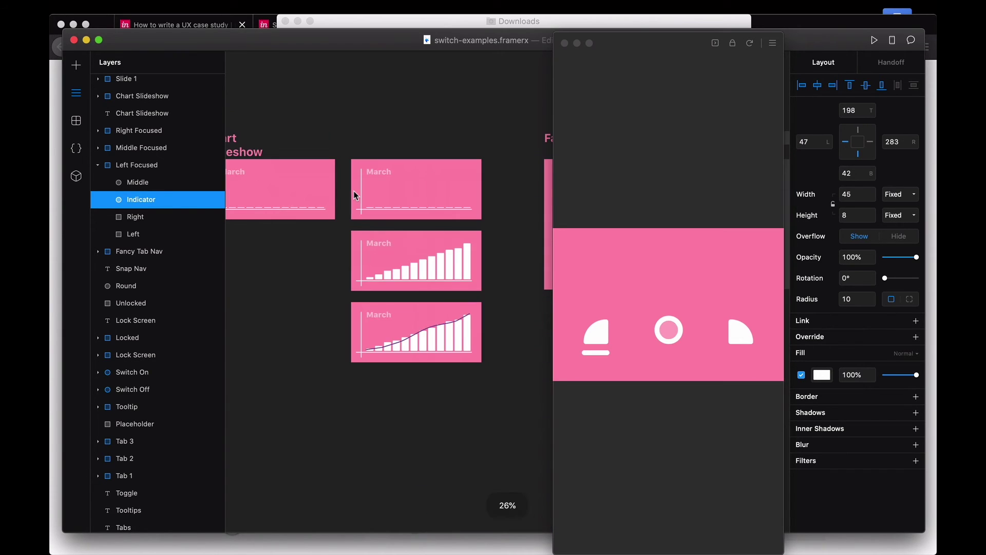
{"action": "scroll", "coordinate": [354, 194], "scroll_direction": "down", "scroll_amount": 2}
{"action": "scroll", "coordinate": [355, 196], "scroll_direction": "right", "scroll_amount": 10}
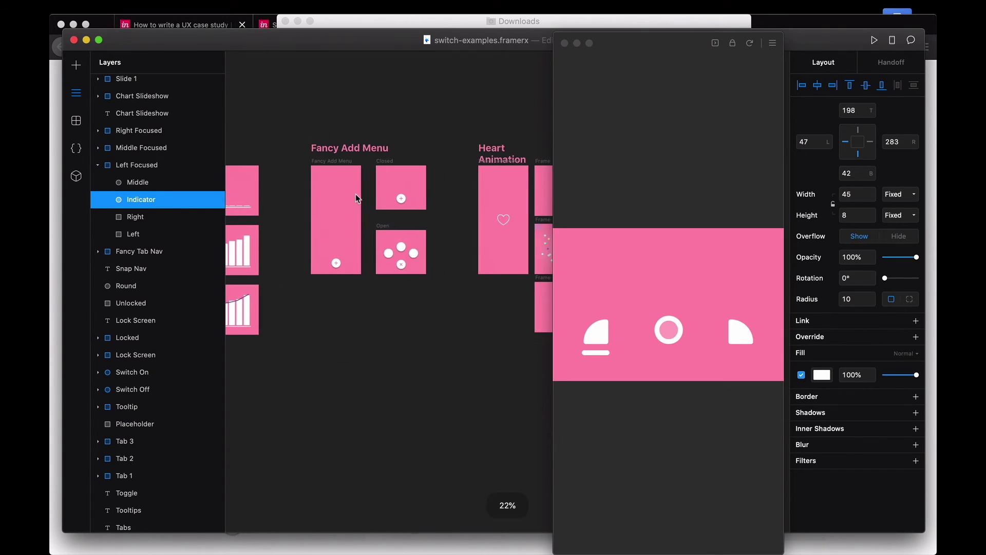
{"action": "scroll", "coordinate": [356, 198], "scroll_direction": "right", "scroll_amount": 4}
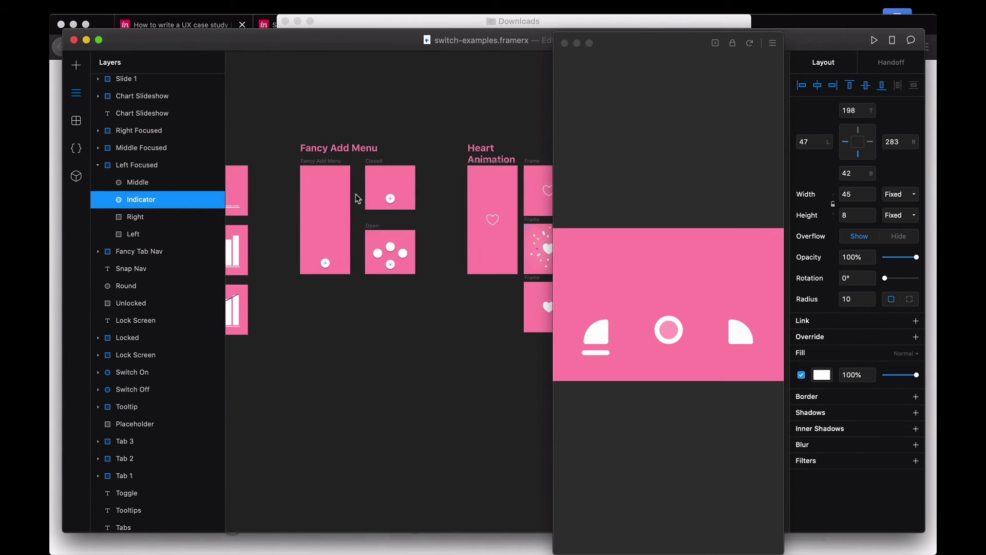
{"action": "left_click", "coordinate": [310, 176]}
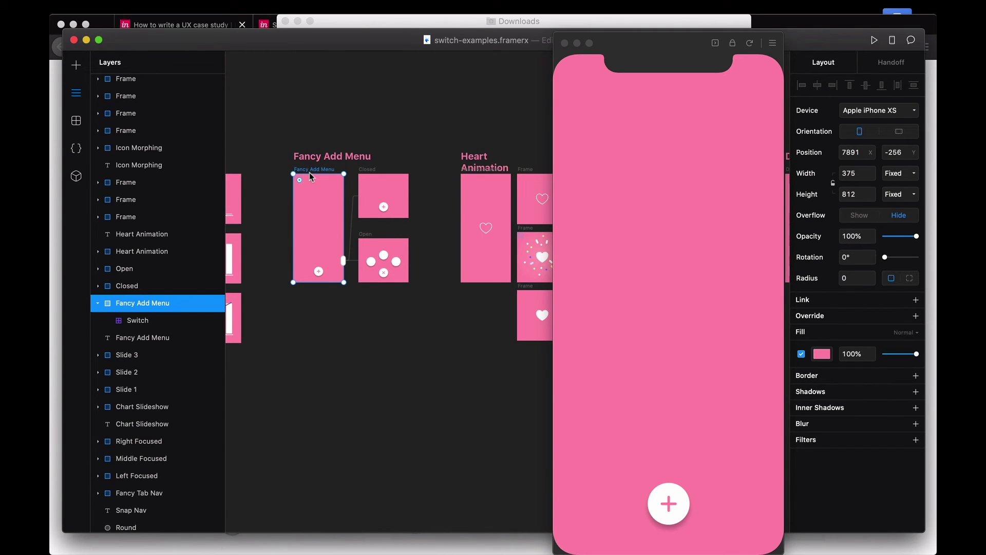
- Select the Icon Morphing frame and cycle its preview through the icon states
{"action": "scroll", "coordinate": [310, 176], "scroll_direction": "right", "scroll_amount": 10}
{"action": "scroll", "coordinate": [309, 176], "scroll_direction": "right", "scroll_amount": 5}
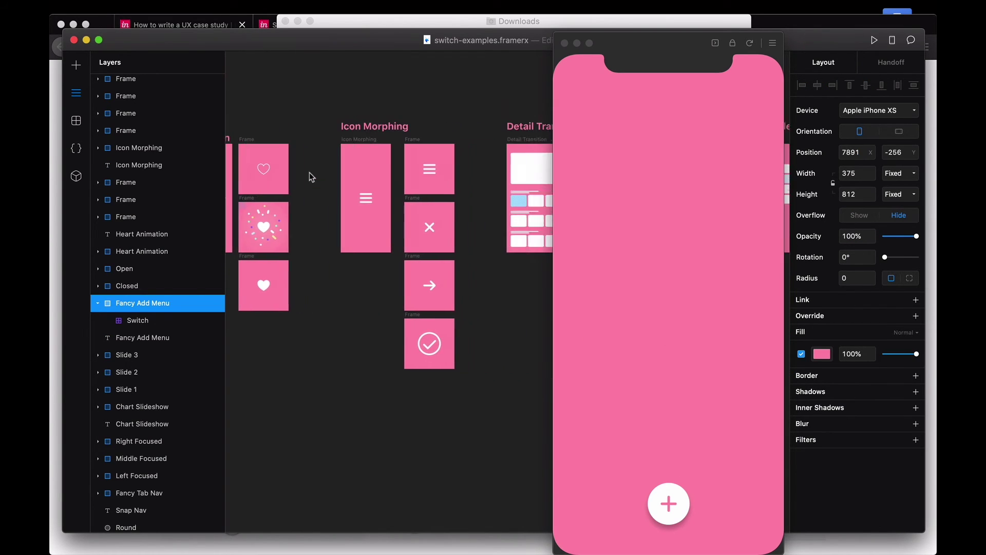
{"action": "left_click", "coordinate": [343, 138]}
{"action": "left_click", "coordinate": [668, 323]}
{"action": "left_click", "coordinate": [668, 322]}
{"action": "left_click", "coordinate": [670, 322]}
{"action": "left_click", "coordinate": [671, 322]}
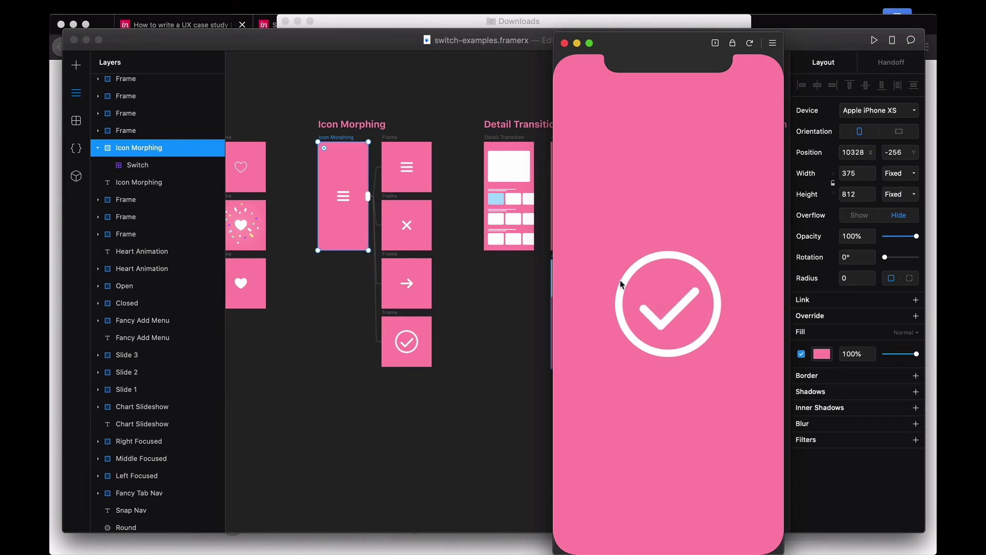
- Compare the line layers forming the hamburger and X icons in the Icon Morphing state frames
{"action": "left_click", "coordinate": [409, 168]}
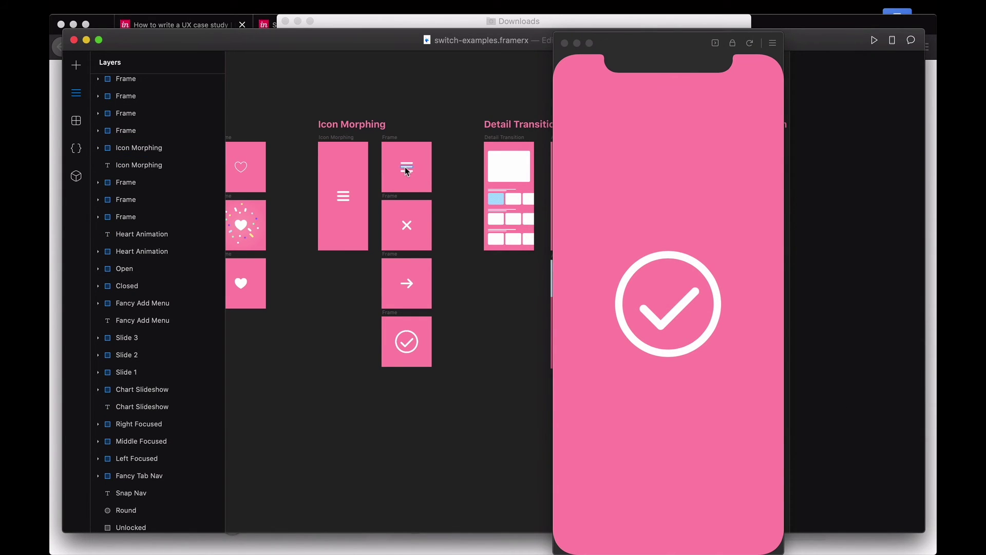
{"action": "left_click", "coordinate": [406, 171]}
{"action": "left_click", "coordinate": [408, 223]}
- Select the Detail Transition frame, open the blue card's detail screen in the preview and go back
{"action": "scroll", "coordinate": [427, 210], "scroll_direction": "right", "scroll_amount": 1}
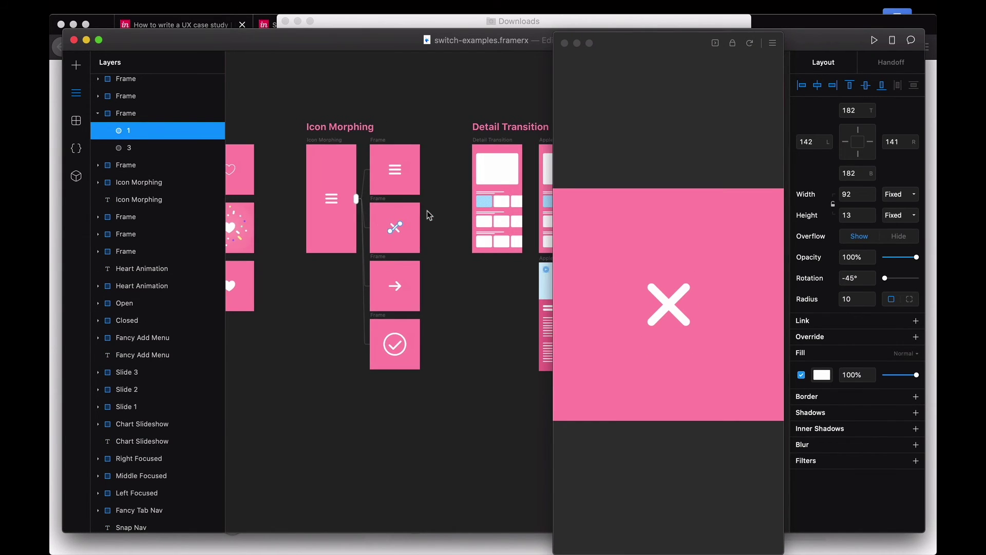
{"action": "scroll", "coordinate": [427, 211], "scroll_direction": "right", "scroll_amount": 3}
{"action": "left_click", "coordinate": [415, 128]}
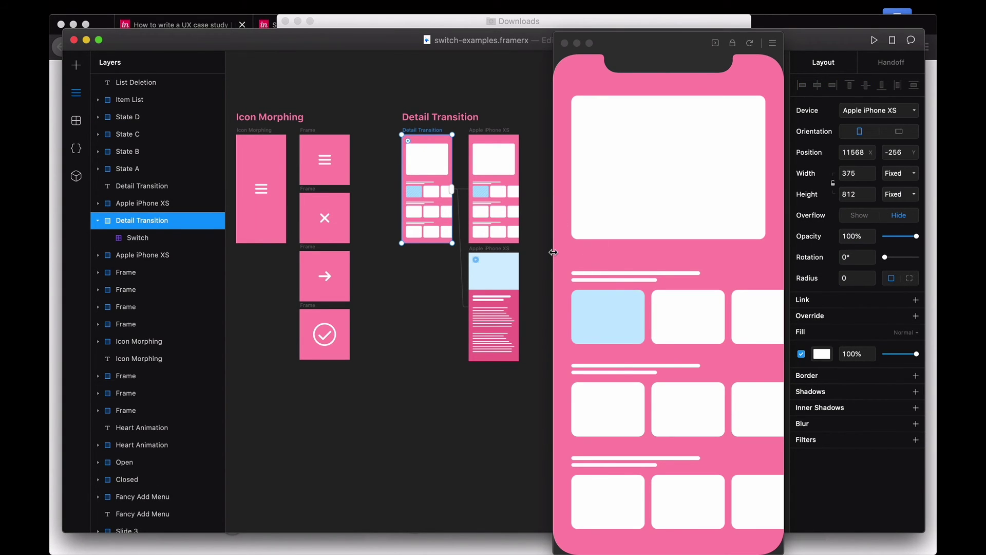
{"action": "left_click", "coordinate": [625, 319]}
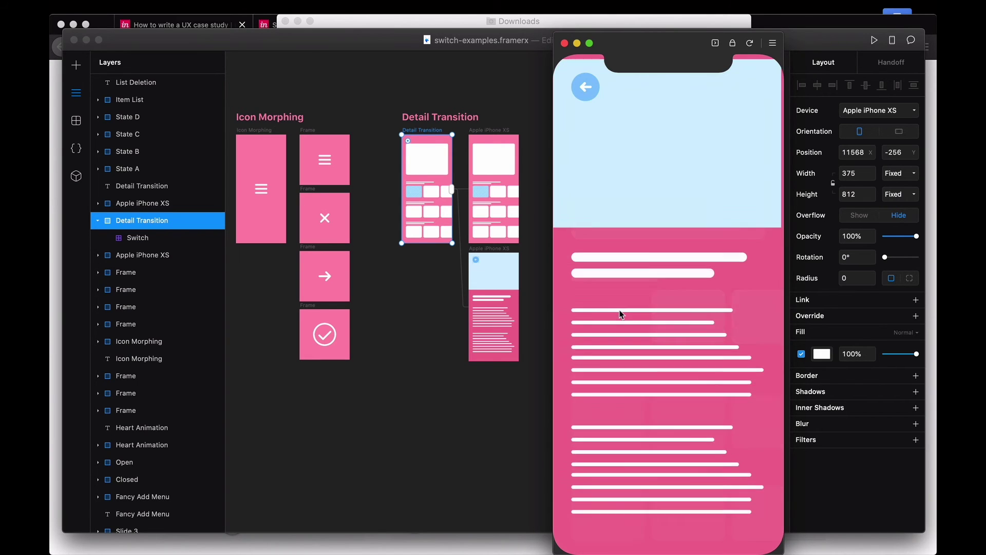
{"action": "left_click", "coordinate": [585, 75]}
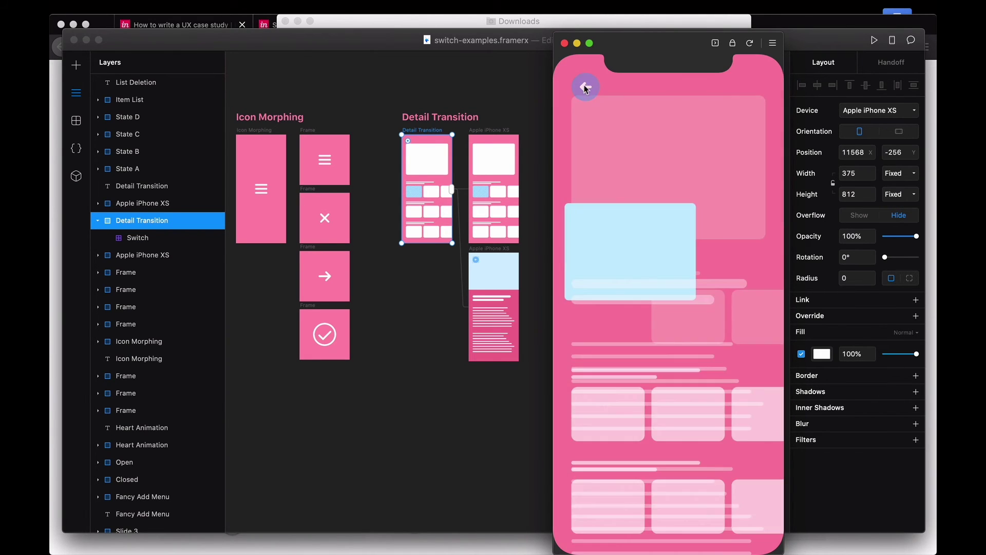
- Inspect the Detail Transition Switch and the SwitchToStateAction settings over the blue card and the back button
{"action": "left_click", "coordinate": [412, 195]}
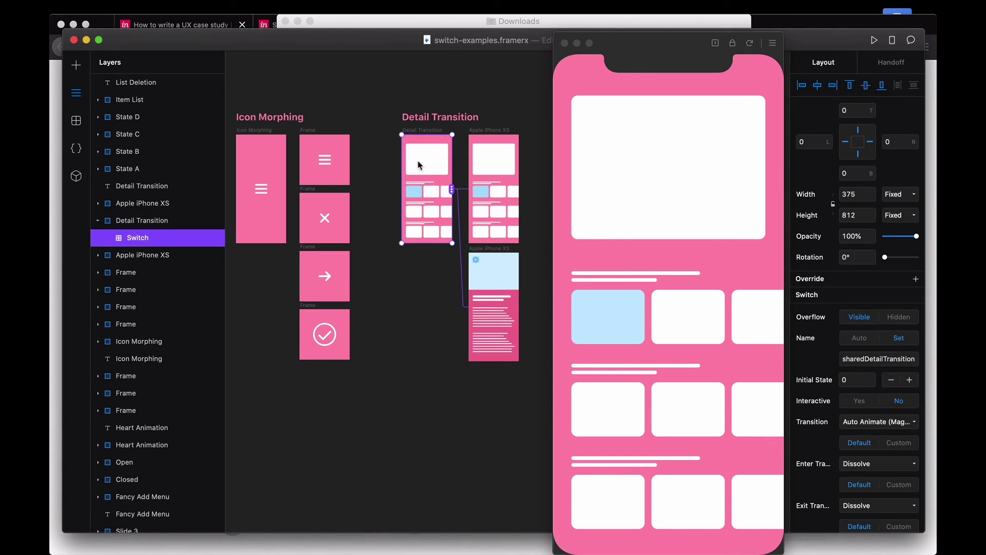
{"action": "scroll", "coordinate": [446, 177], "scroll_direction": "up", "scroll_amount": 3}
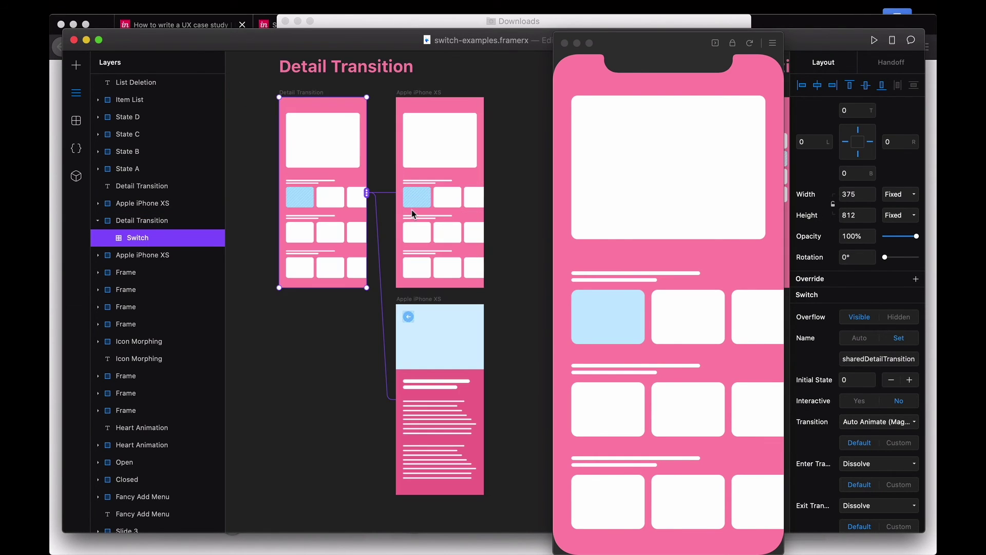
{"action": "left_click", "coordinate": [414, 199]}
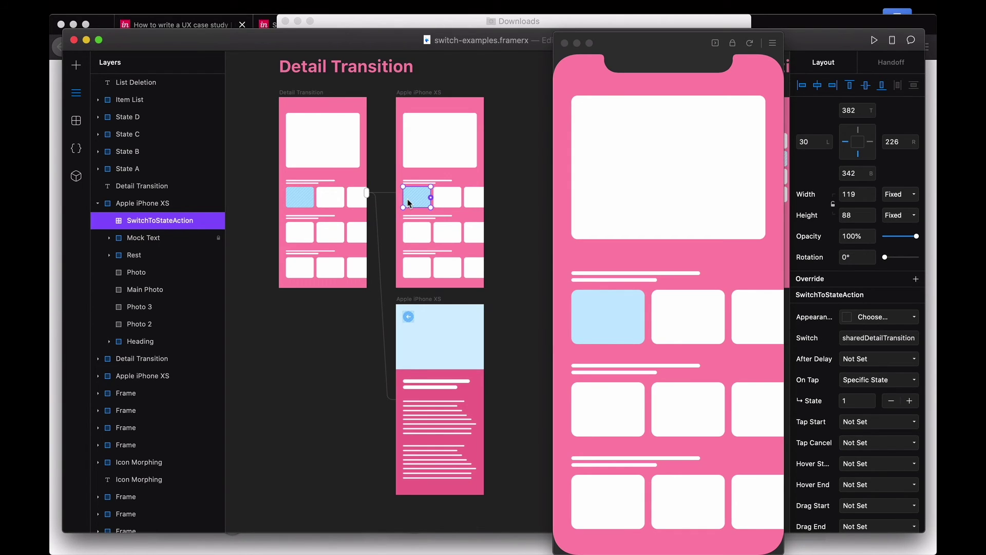
{"action": "left_click", "coordinate": [408, 317]}
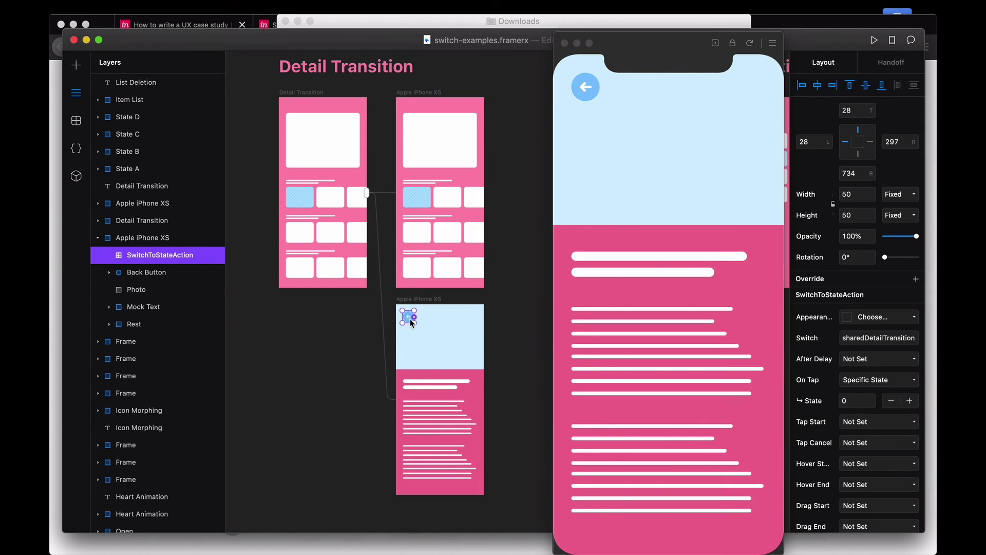
{"action": "left_click", "coordinate": [420, 199]}
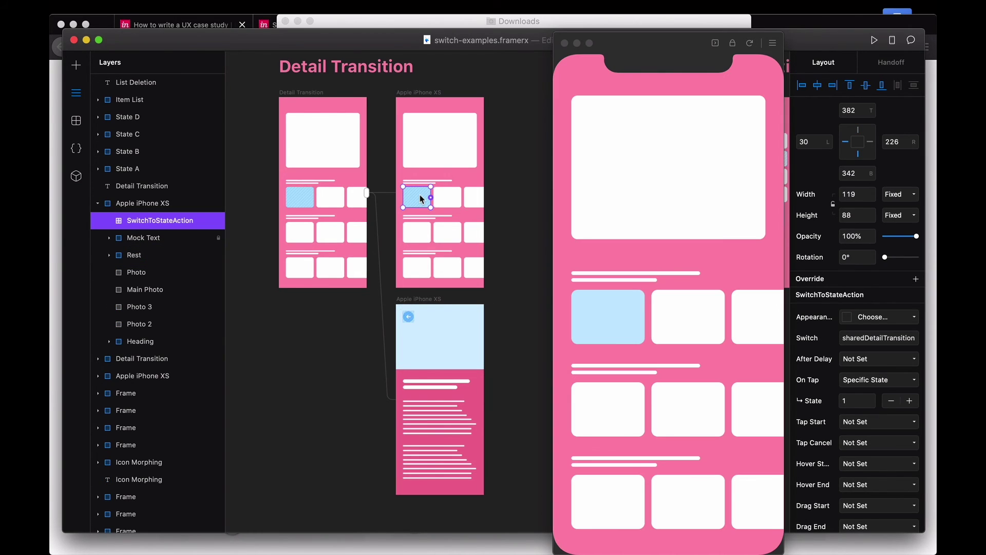
{"action": "left_click", "coordinate": [309, 200]}
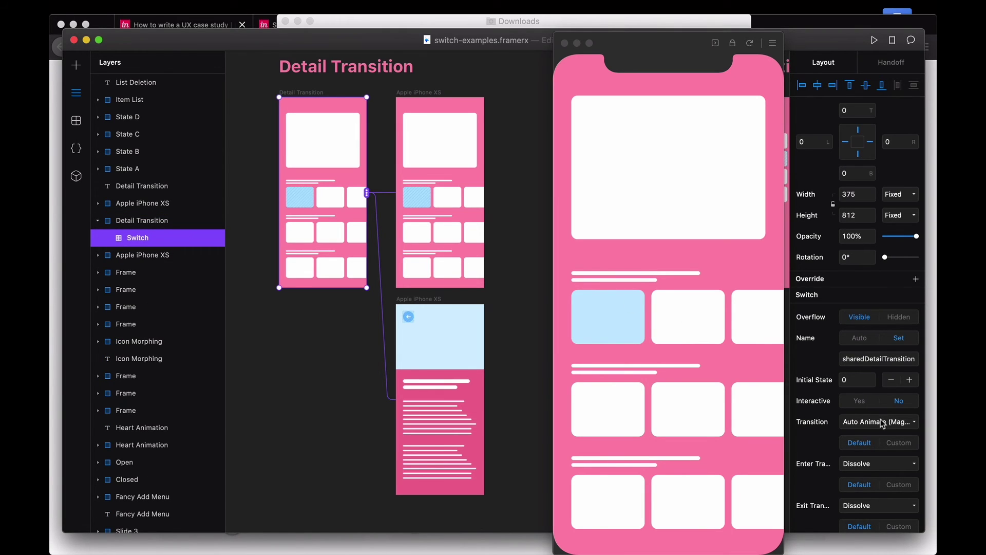
- Replay the Detail Transition preview, opening the blue card's detail screen and returning to the overview twice
{"action": "left_click", "coordinate": [611, 329]}
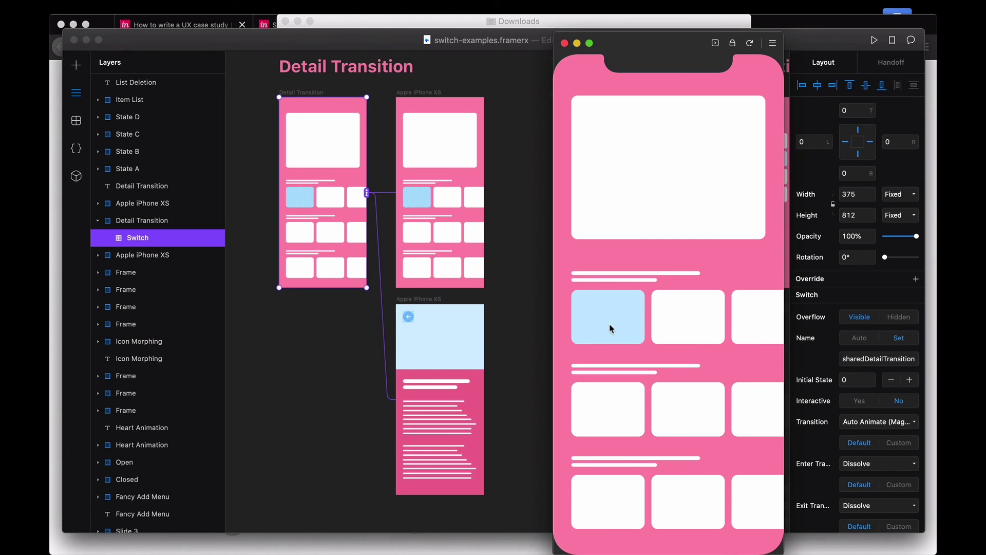
{"action": "left_click", "coordinate": [610, 327]}
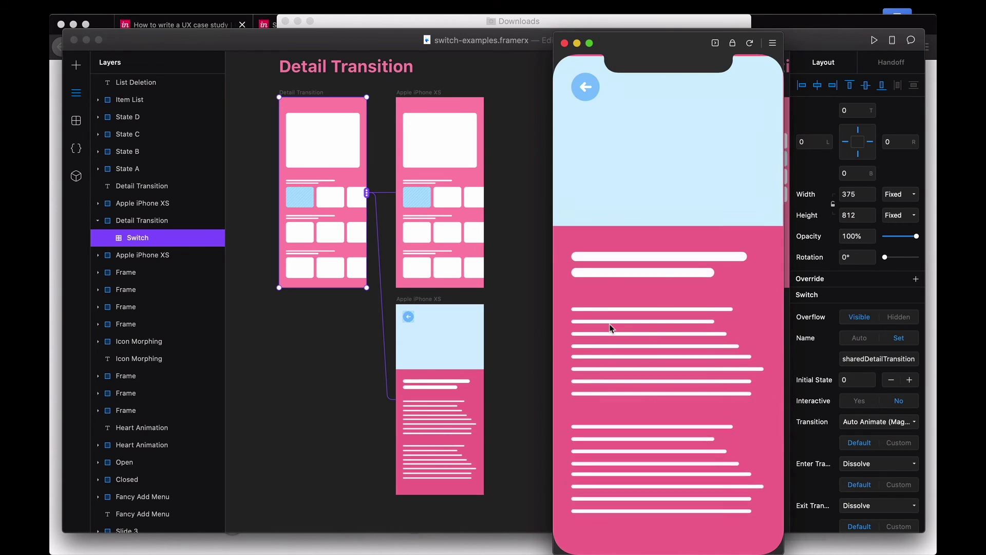
{"action": "left_click", "coordinate": [586, 94]}
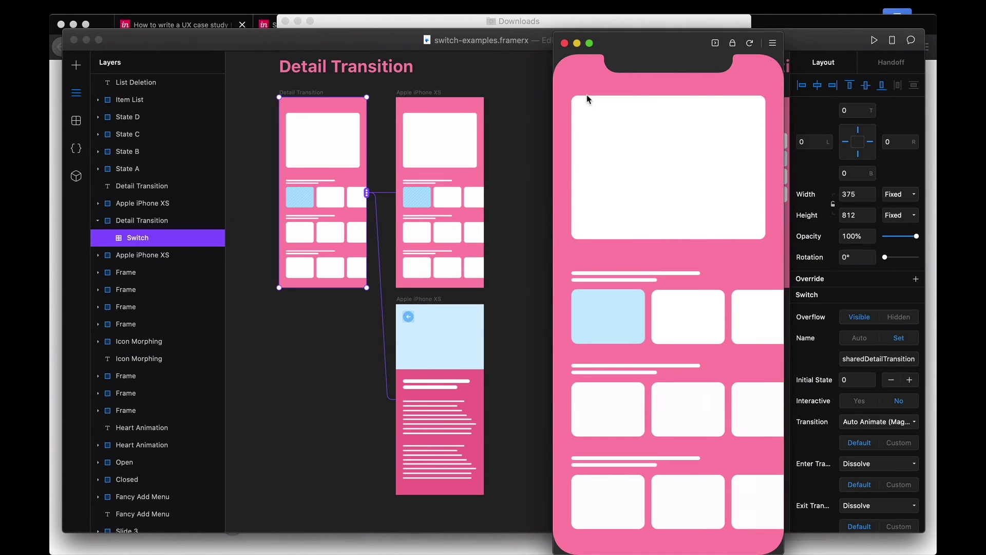
{"action": "left_click", "coordinate": [626, 311]}
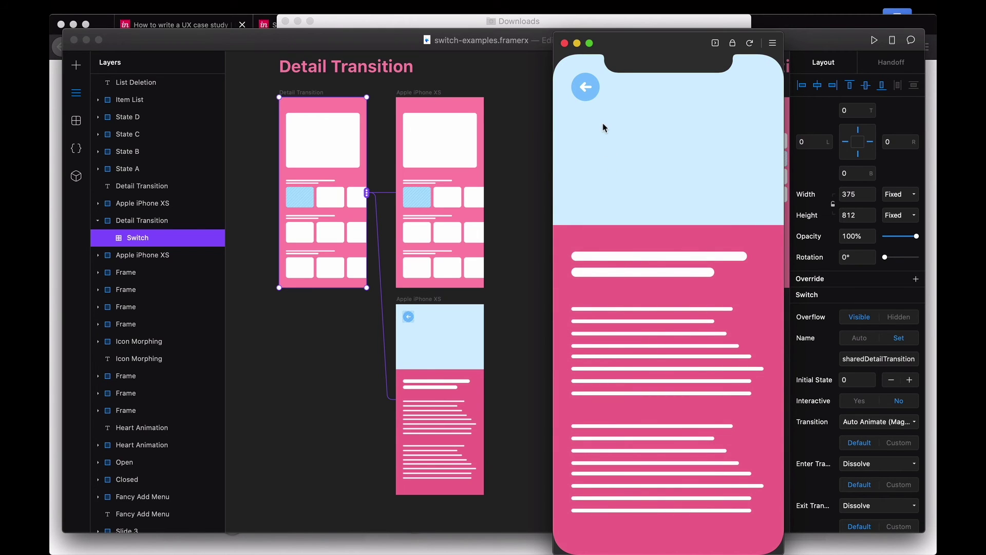
{"action": "left_click", "coordinate": [586, 86]}
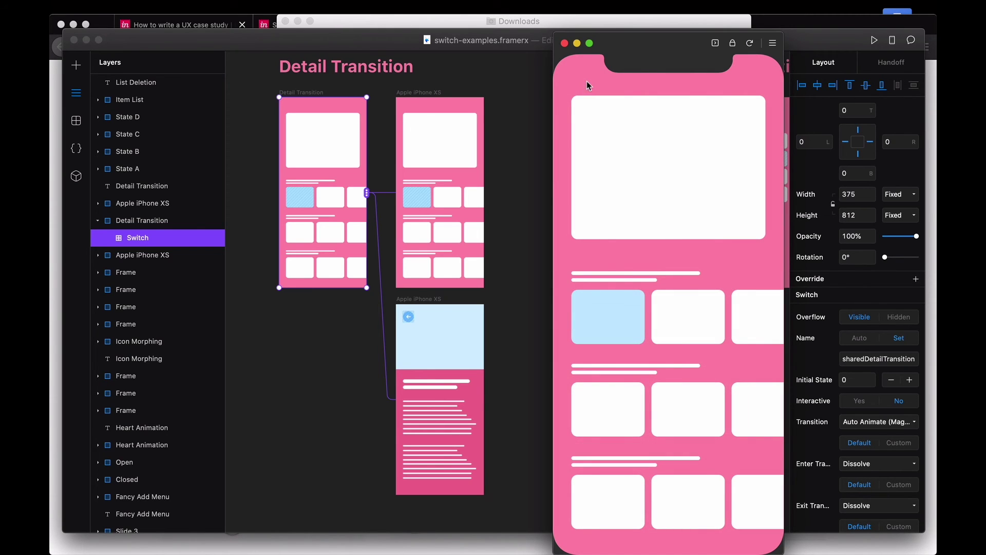
- Select the Item List frame under List Deletion and, in the preview, reveal item 2's delete button and delete the item
{"action": "scroll", "coordinate": [437, 210], "scroll_direction": "right", "scroll_amount": 10}
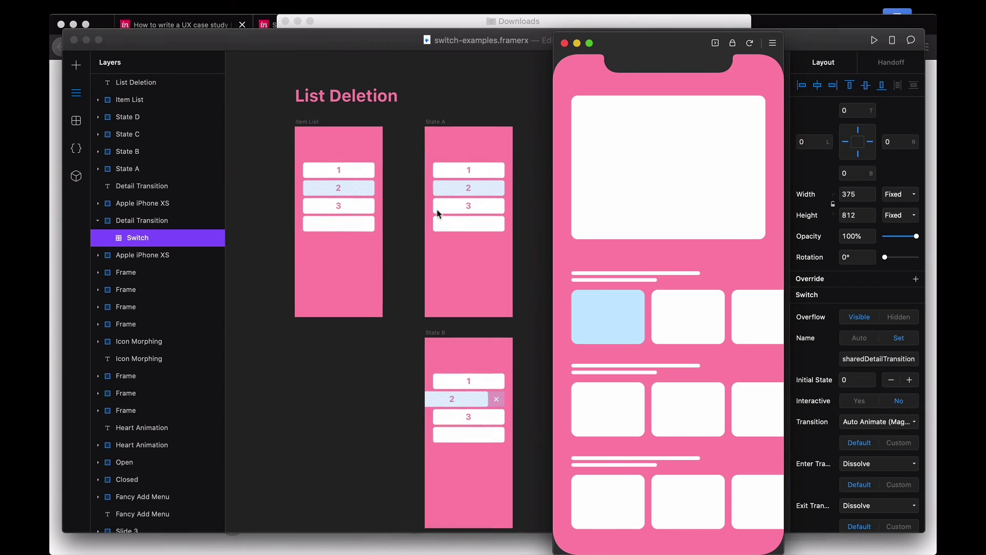
{"action": "left_click", "coordinate": [311, 122]}
{"action": "left_click", "coordinate": [640, 235]}
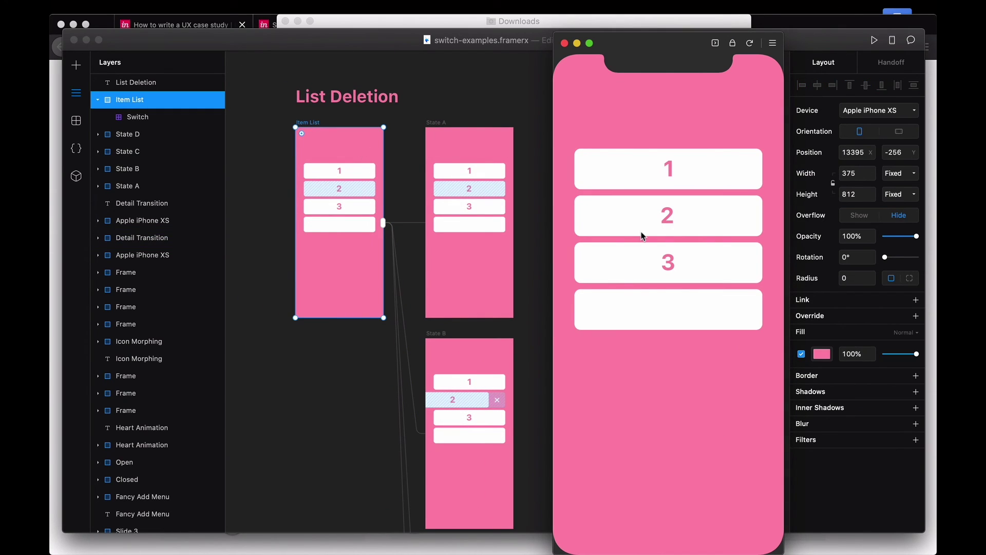
{"action": "left_click", "coordinate": [644, 220]}
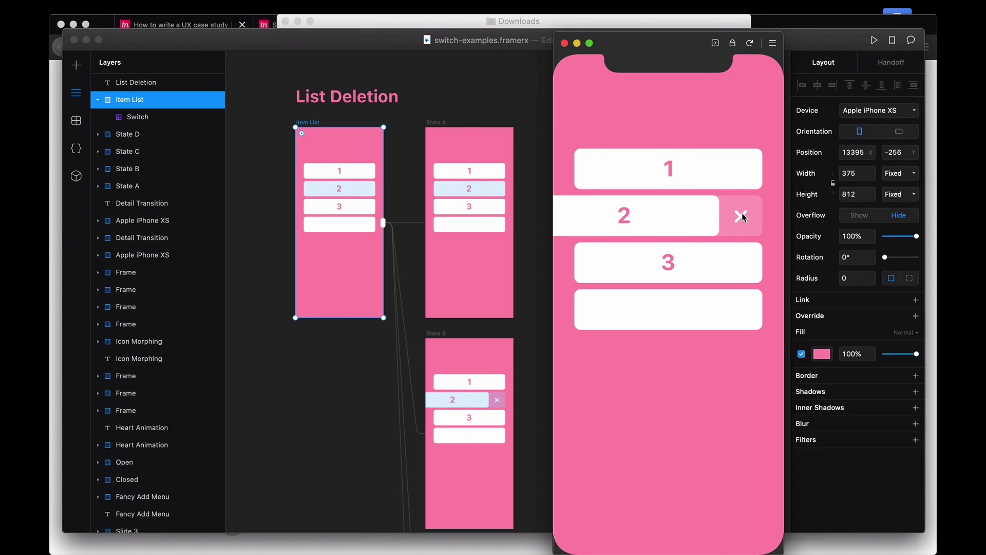
{"action": "left_click", "coordinate": [741, 216]}
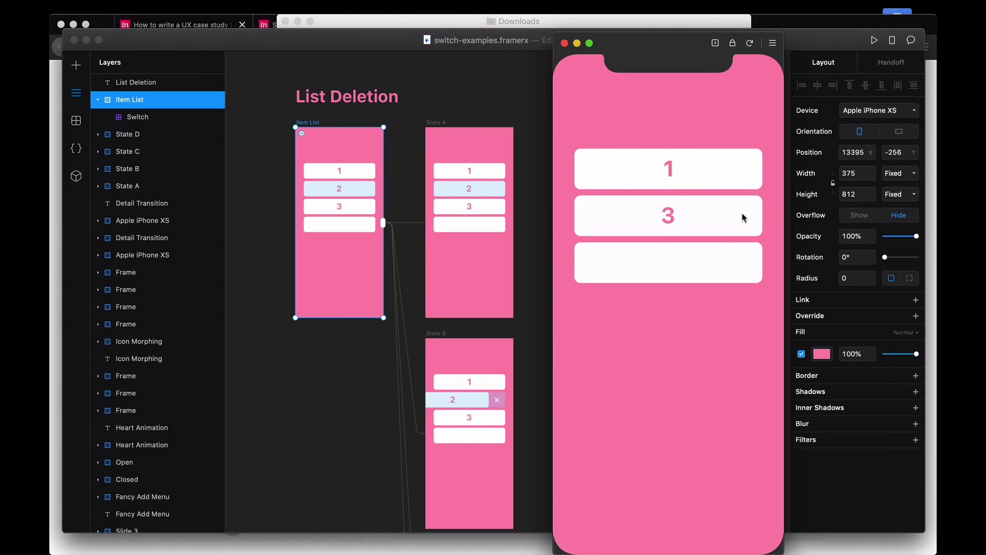
- Inspect the Item 2 layer in the State B frame of the List Deletion example
{"action": "scroll", "coordinate": [436, 337], "scroll_direction": "down", "scroll_amount": 4}
{"action": "scroll", "coordinate": [436, 336], "scroll_direction": "right", "scroll_amount": 2}
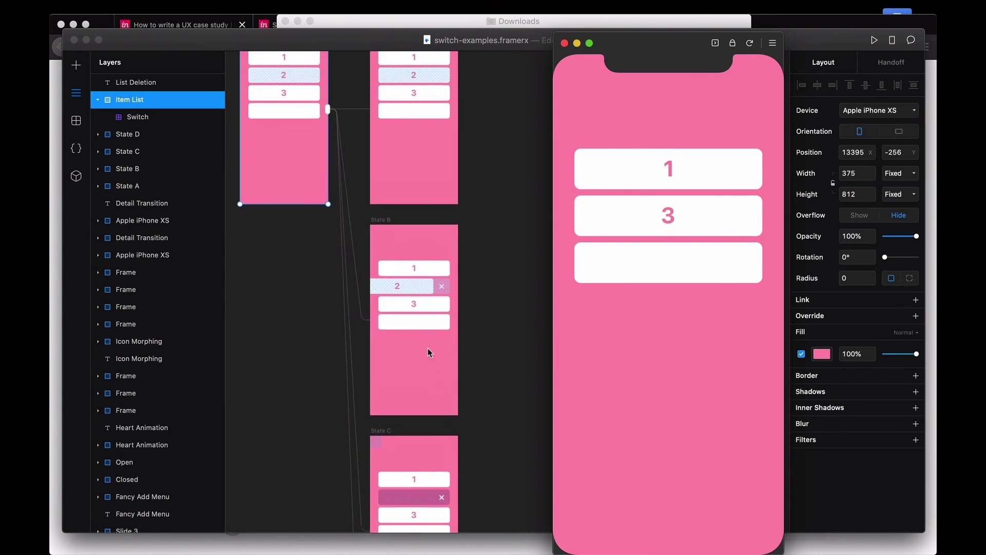
{"action": "left_click", "coordinate": [427, 347]}
{"action": "scroll", "coordinate": [428, 347], "scroll_direction": "up", "scroll_amount": 1}
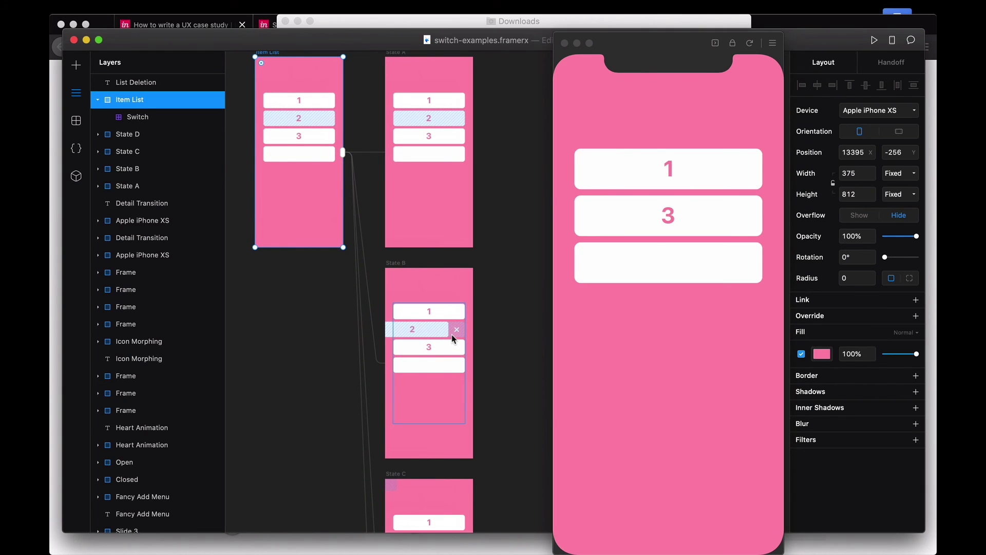
{"action": "left_click", "coordinate": [451, 335]}
{"action": "scroll", "coordinate": [383, 371], "scroll_direction": "down", "scroll_amount": 1}
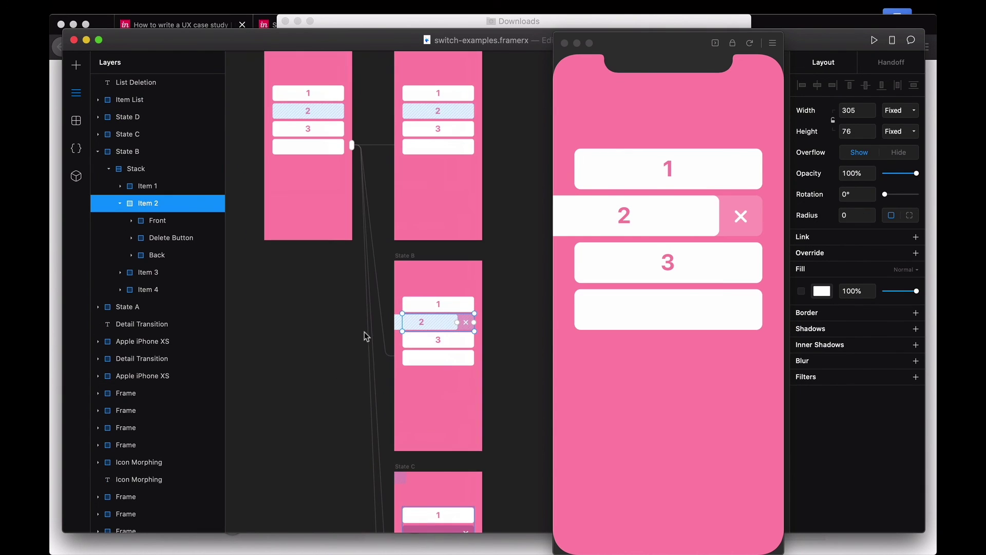
- Select the Switch in the Item List frame and review its settings and connected state frames down to State D
{"action": "left_click", "coordinate": [305, 113]}
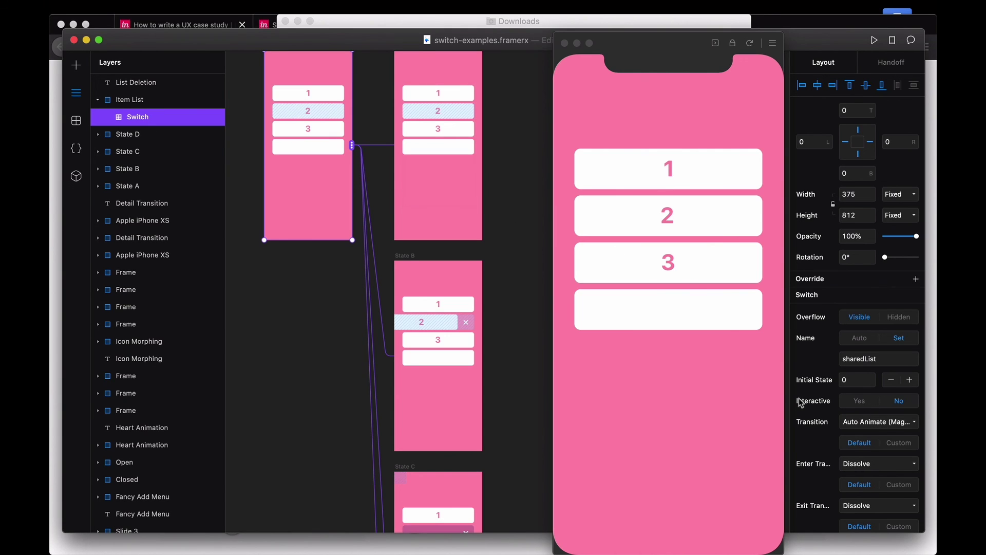
{"action": "scroll", "coordinate": [403, 245], "scroll_direction": "down", "scroll_amount": 8}
{"action": "scroll", "coordinate": [403, 245], "scroll_direction": "right", "scroll_amount": 2}
{"action": "scroll", "coordinate": [403, 245], "scroll_direction": "down", "scroll_amount": 8}
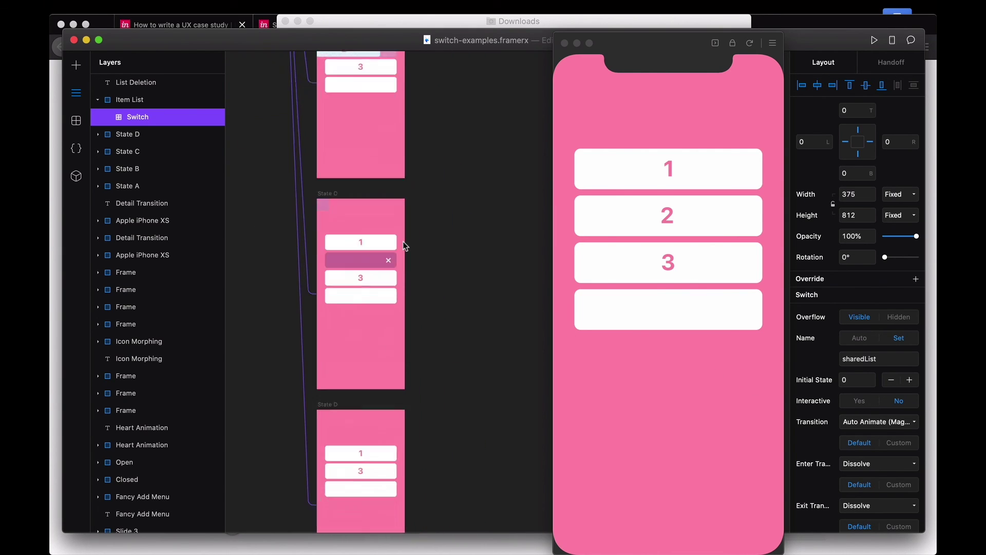
{"action": "scroll", "coordinate": [403, 246], "scroll_direction": "up", "scroll_amount": 3}
{"action": "scroll", "coordinate": [495, 185], "scroll_direction": "down", "scroll_amount": 5}
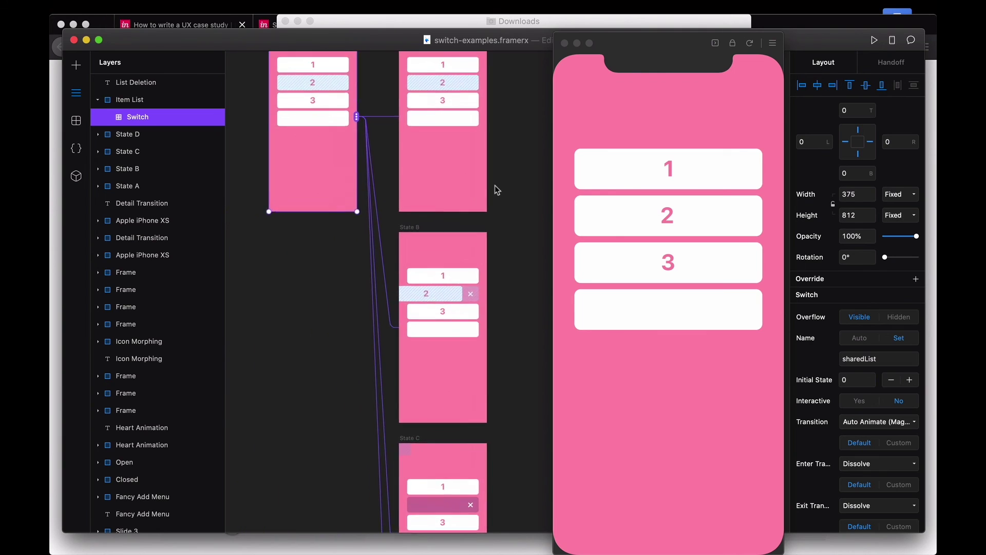
- Survey the example prototypes across the canvas from List Deletion back to Chart Slideshow
{"action": "scroll", "coordinate": [494, 184], "scroll_direction": "right", "scroll_amount": 5}
{"action": "scroll", "coordinate": [497, 228], "scroll_direction": "left", "scroll_amount": 6}
{"action": "scroll", "coordinate": [497, 228], "scroll_direction": "down", "scroll_amount": 5}
{"action": "scroll", "coordinate": [497, 228], "scroll_direction": "right", "scroll_amount": 10}
{"action": "scroll", "coordinate": [497, 228], "scroll_direction": "up", "scroll_amount": 3}
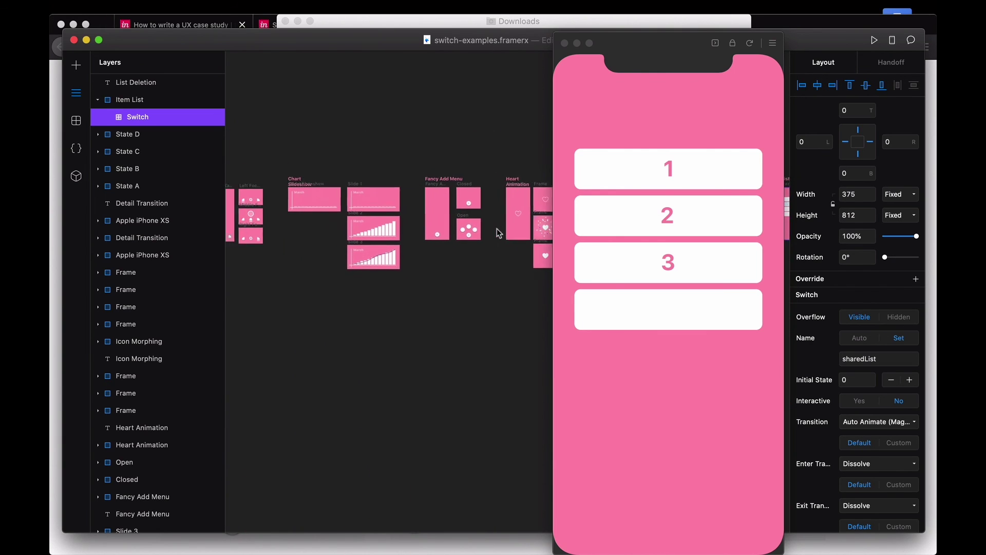
{"action": "scroll", "coordinate": [499, 232], "scroll_direction": "up", "scroll_amount": 1}
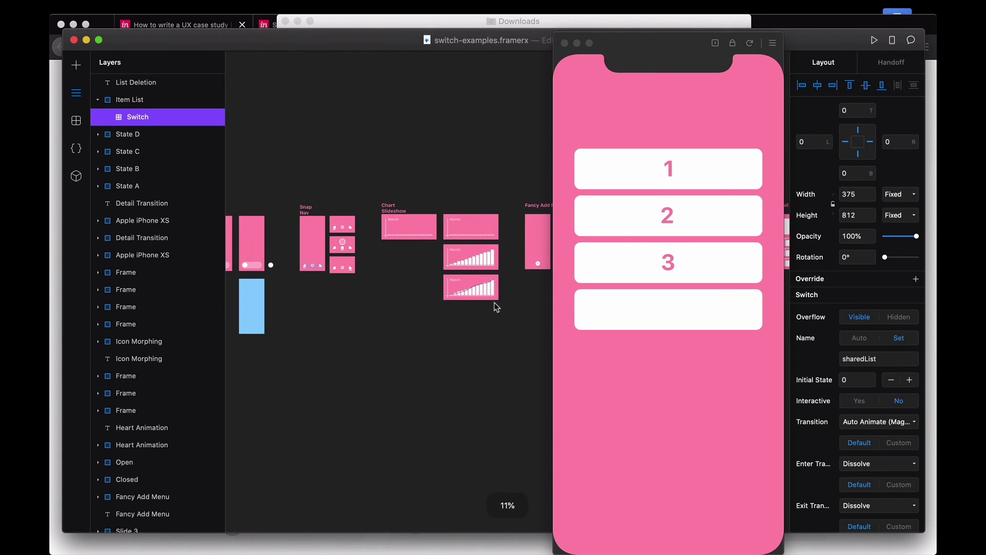
{"action": "scroll", "coordinate": [411, 234], "scroll_direction": "down", "scroll_amount": 5}
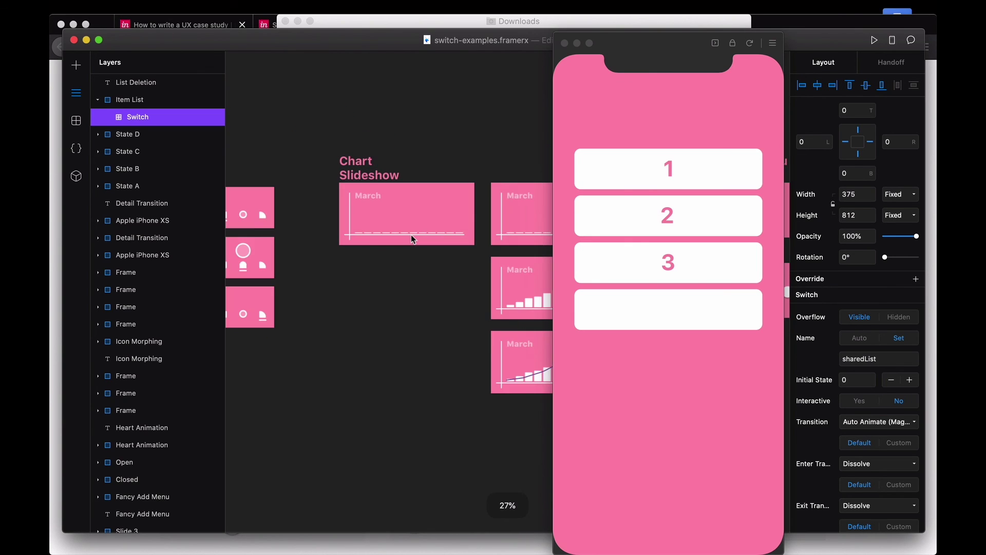
- Close the preview window and view the Switch package's page in the store
{"action": "left_click", "coordinate": [565, 43]}
{"action": "left_click", "coordinate": [76, 120]}
{"action": "right_click", "coordinate": [136, 83]}
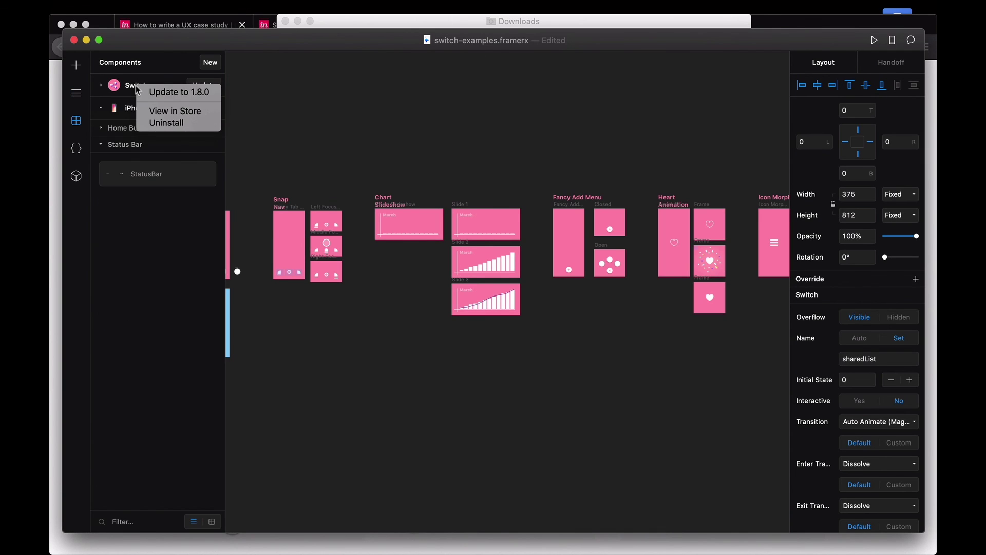
{"action": "left_click", "coordinate": [170, 106]}
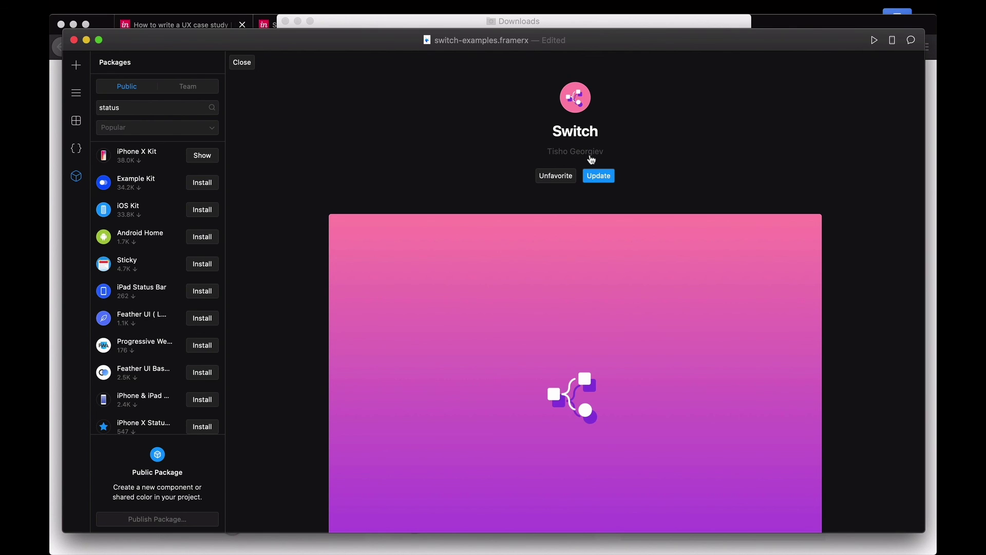
{"action": "scroll", "coordinate": [600, 157], "scroll_direction": "down", "scroll_amount": 2}
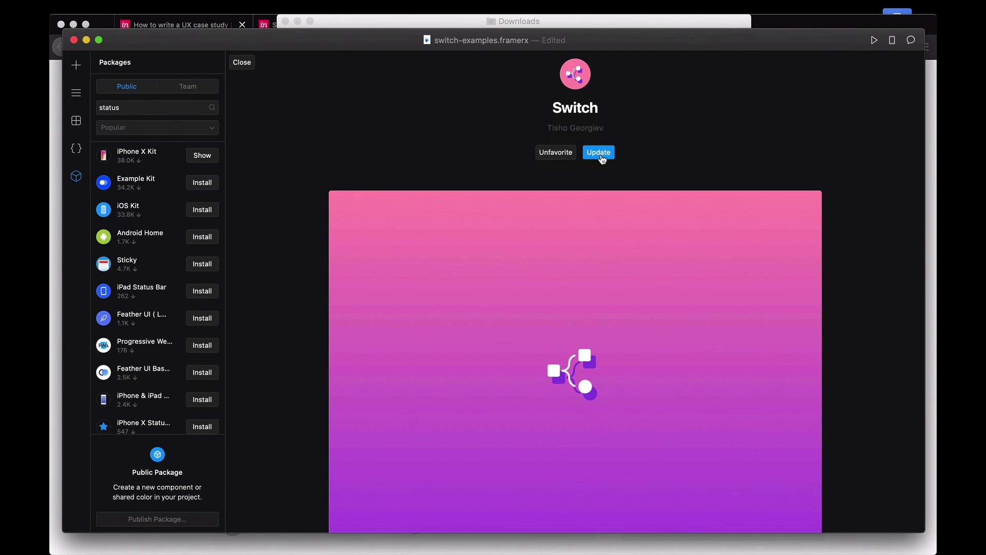